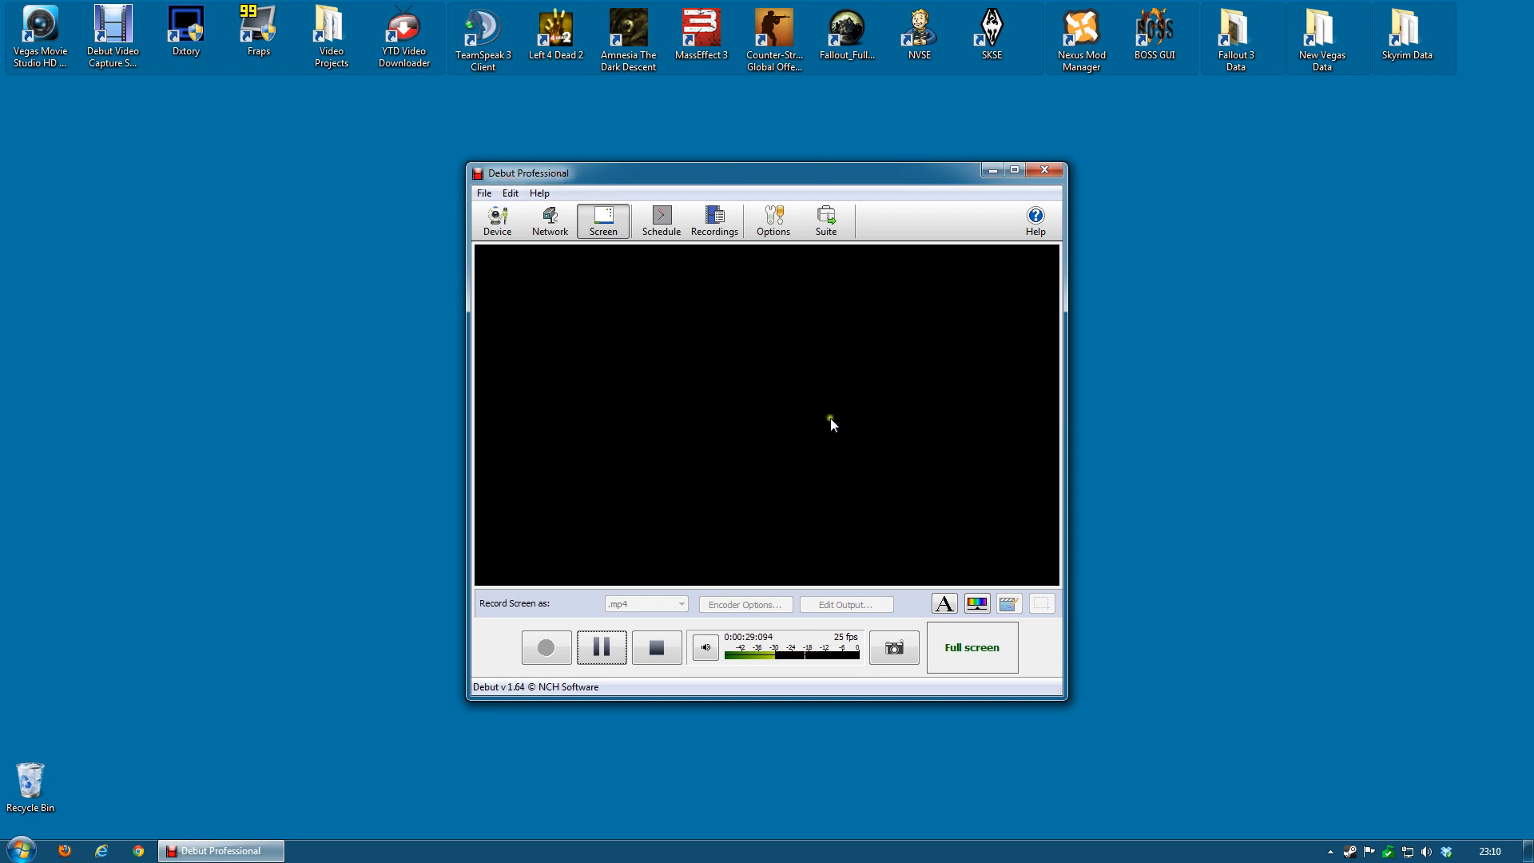
Step: Minimize the Debut recorder window and open Fraps from the desktop
{"action": "left_click", "coordinate": [990, 171]}
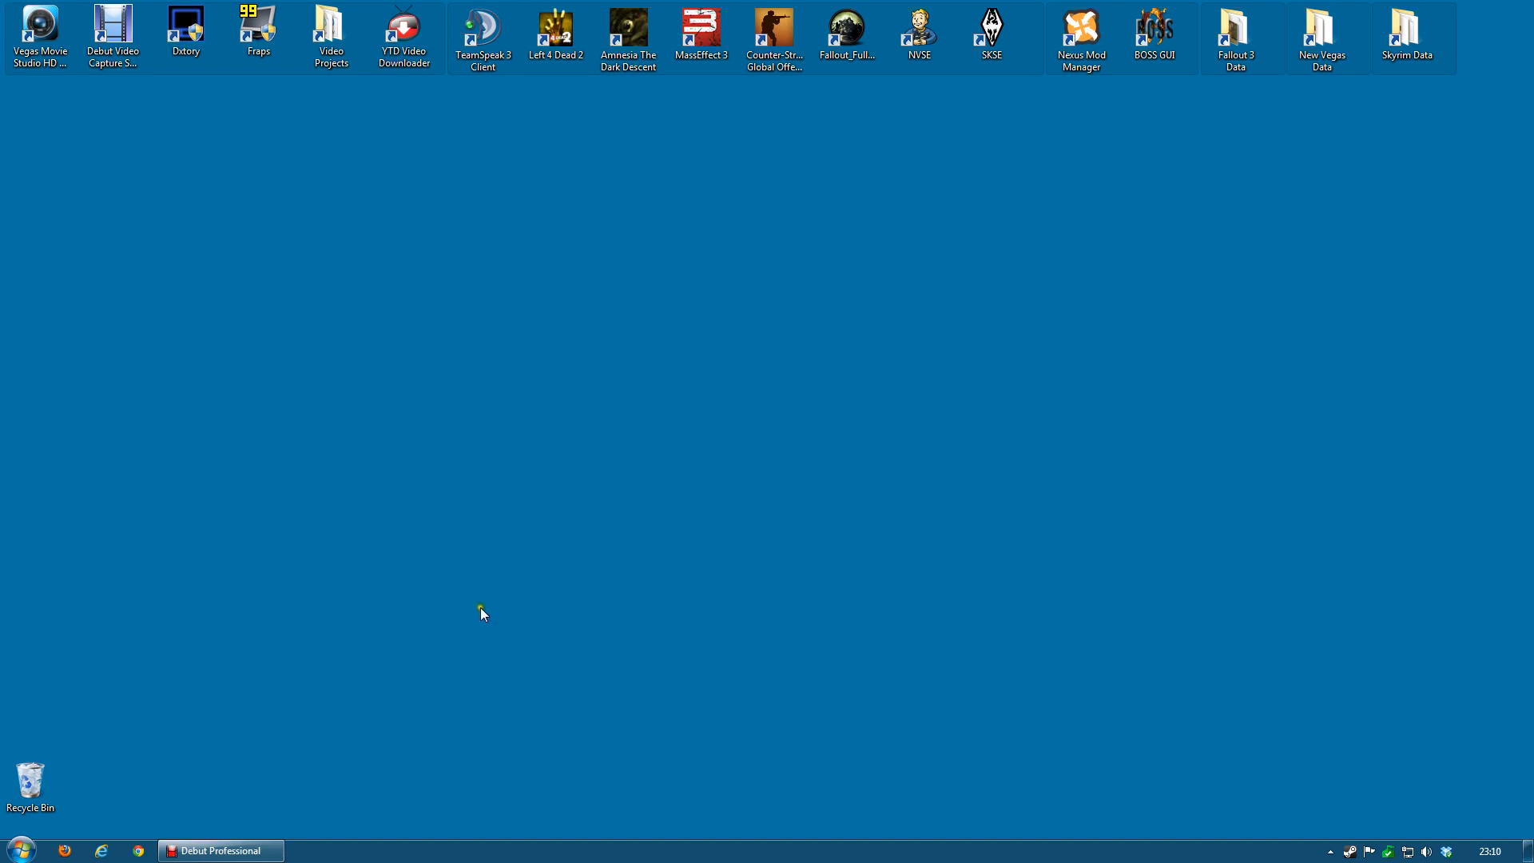
{"action": "left_click", "coordinate": [224, 851]}
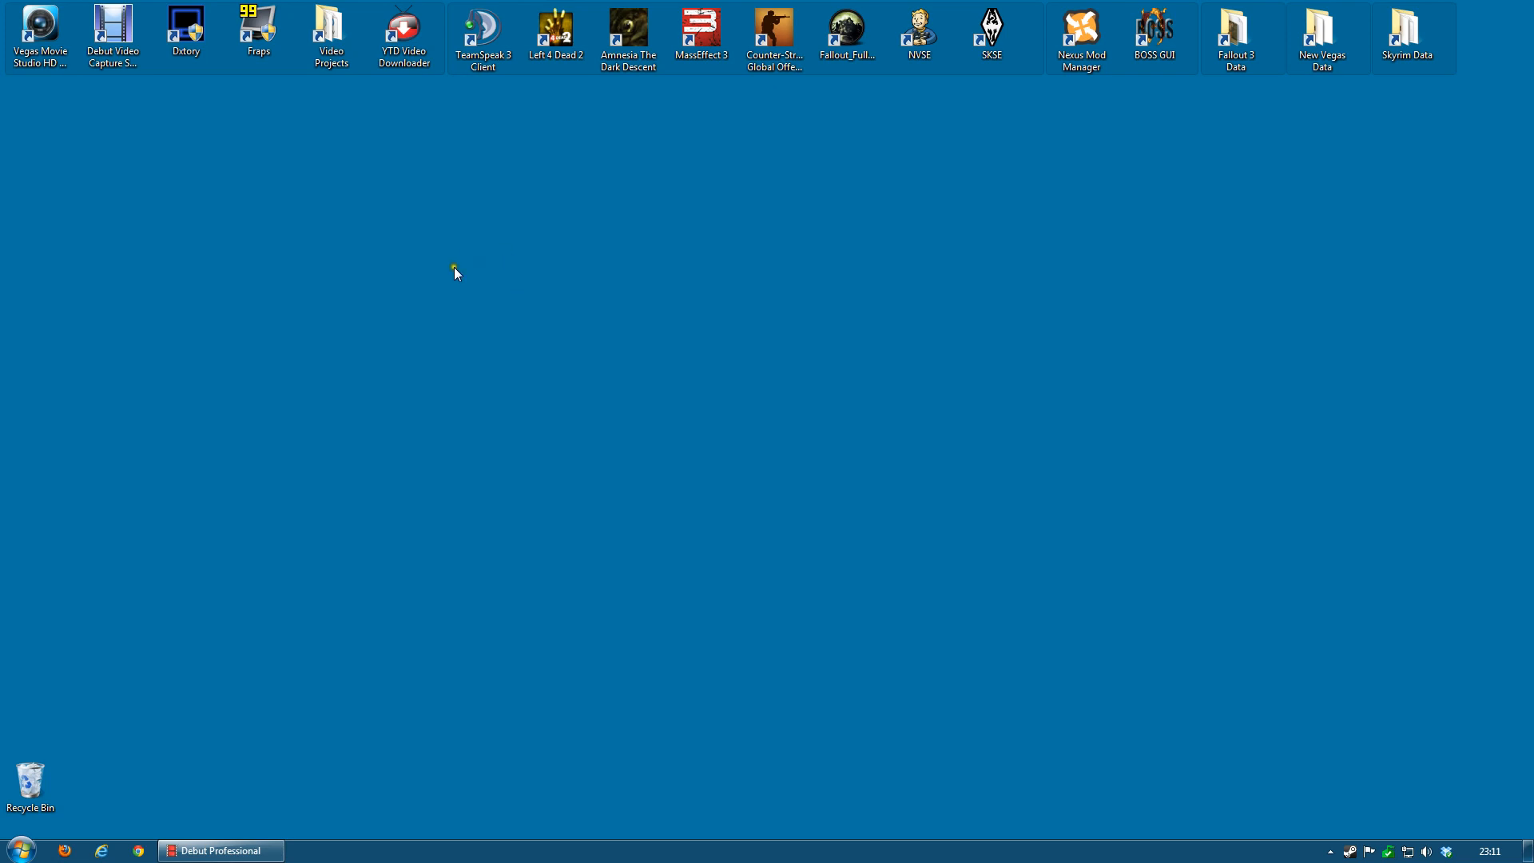
{"action": "double_click", "coordinate": [253, 37]}
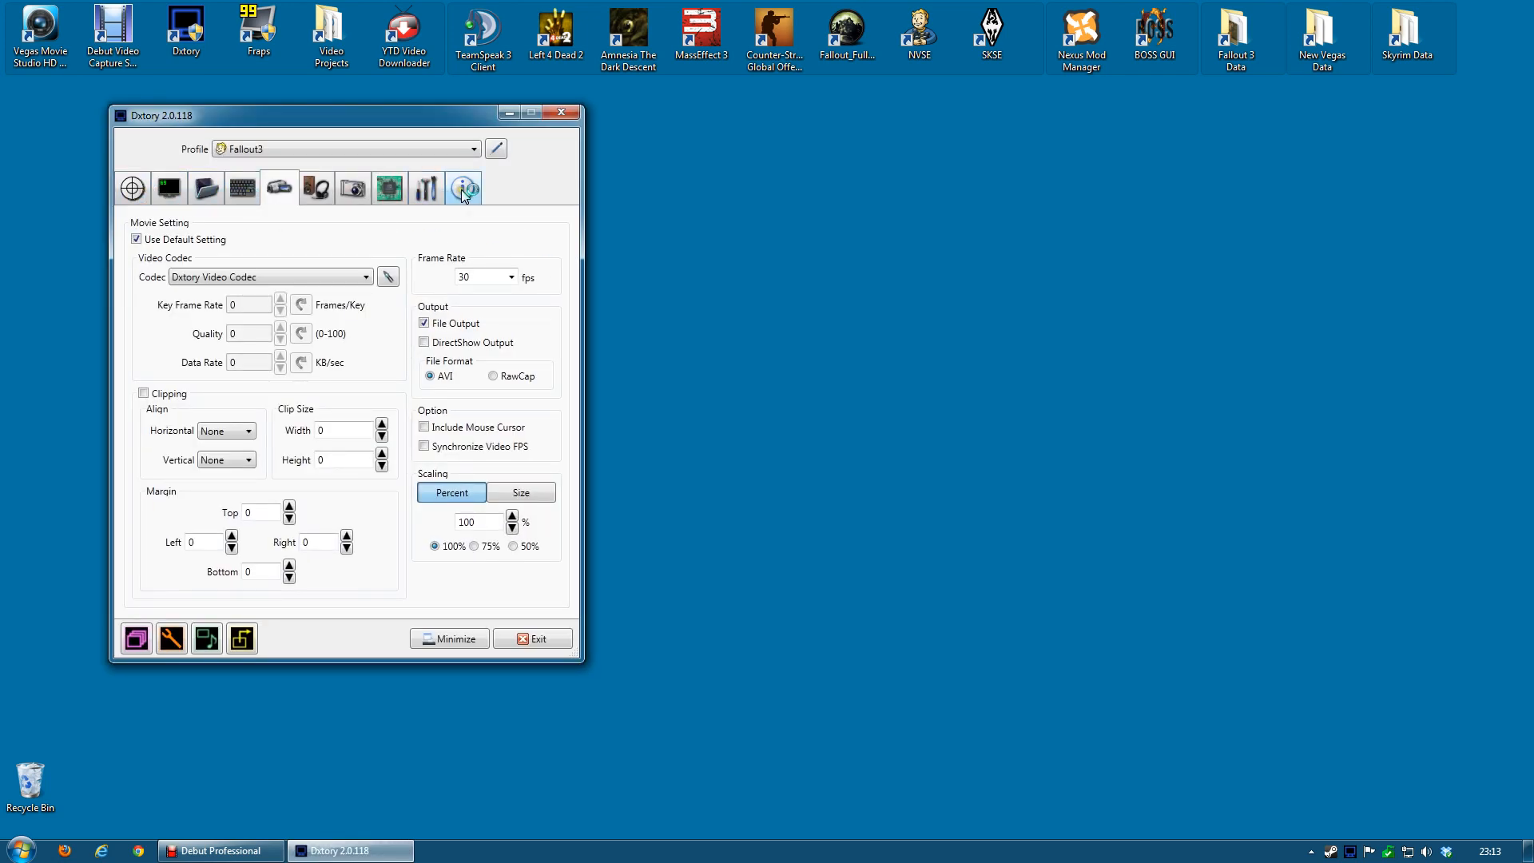
Step: Select the Skyrim profile in Dxtory and set the Dxtory Video Codec format to YUV420(2x2) - Medium Quality
{"action": "left_click", "coordinate": [313, 148]}
{"action": "left_click", "coordinate": [312, 206]}
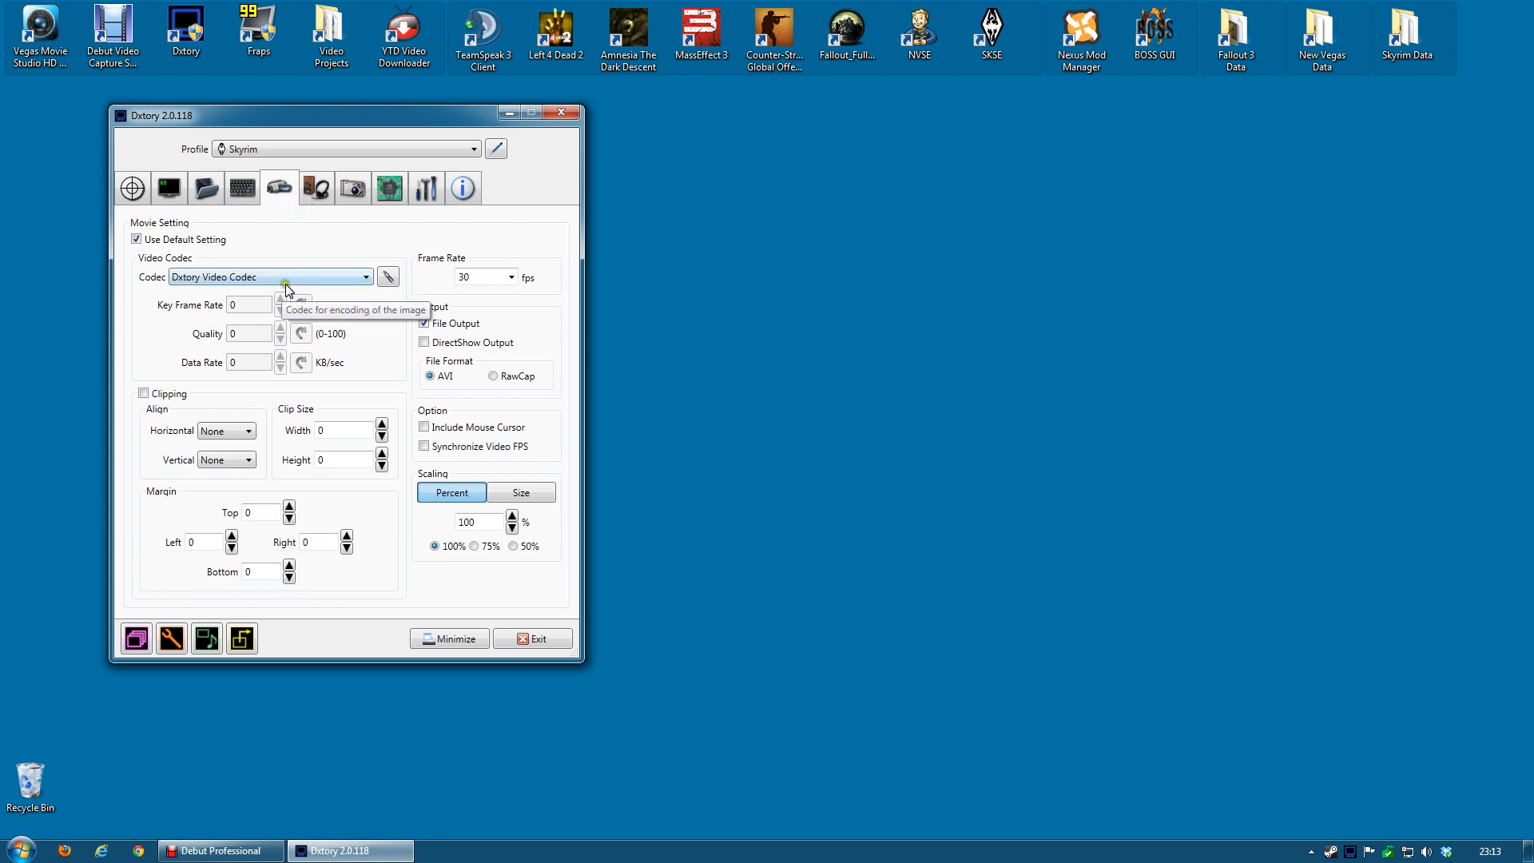
{"action": "left_click", "coordinate": [390, 276]}
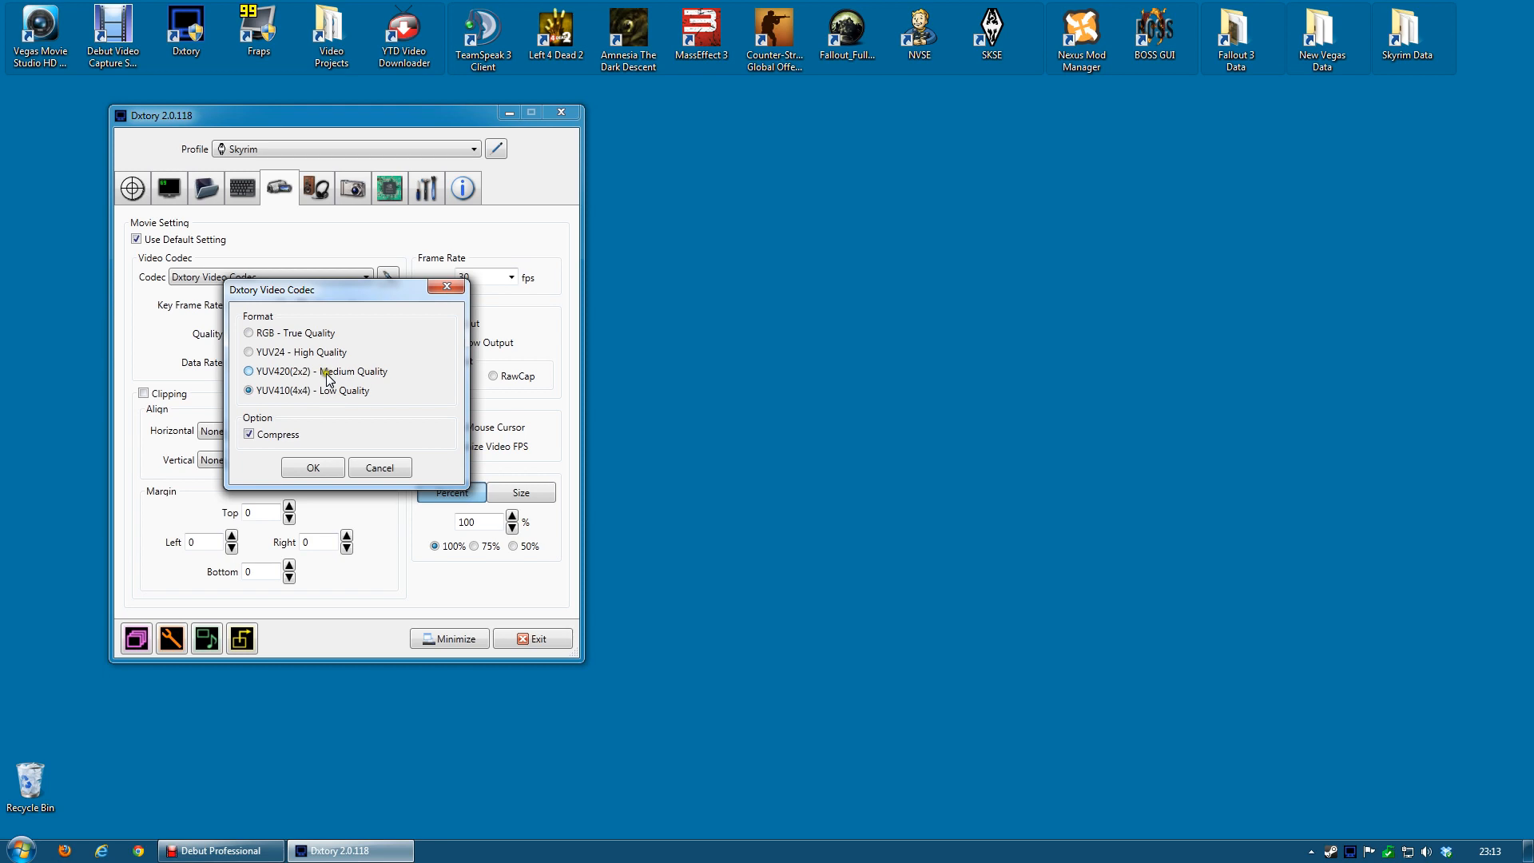
{"action": "left_click", "coordinate": [308, 383]}
{"action": "left_click", "coordinate": [332, 390]}
{"action": "left_click", "coordinate": [322, 466]}
{"action": "left_click", "coordinate": [330, 371]}
{"action": "left_click", "coordinate": [332, 373]}
{"action": "left_click", "coordinate": [314, 469]}
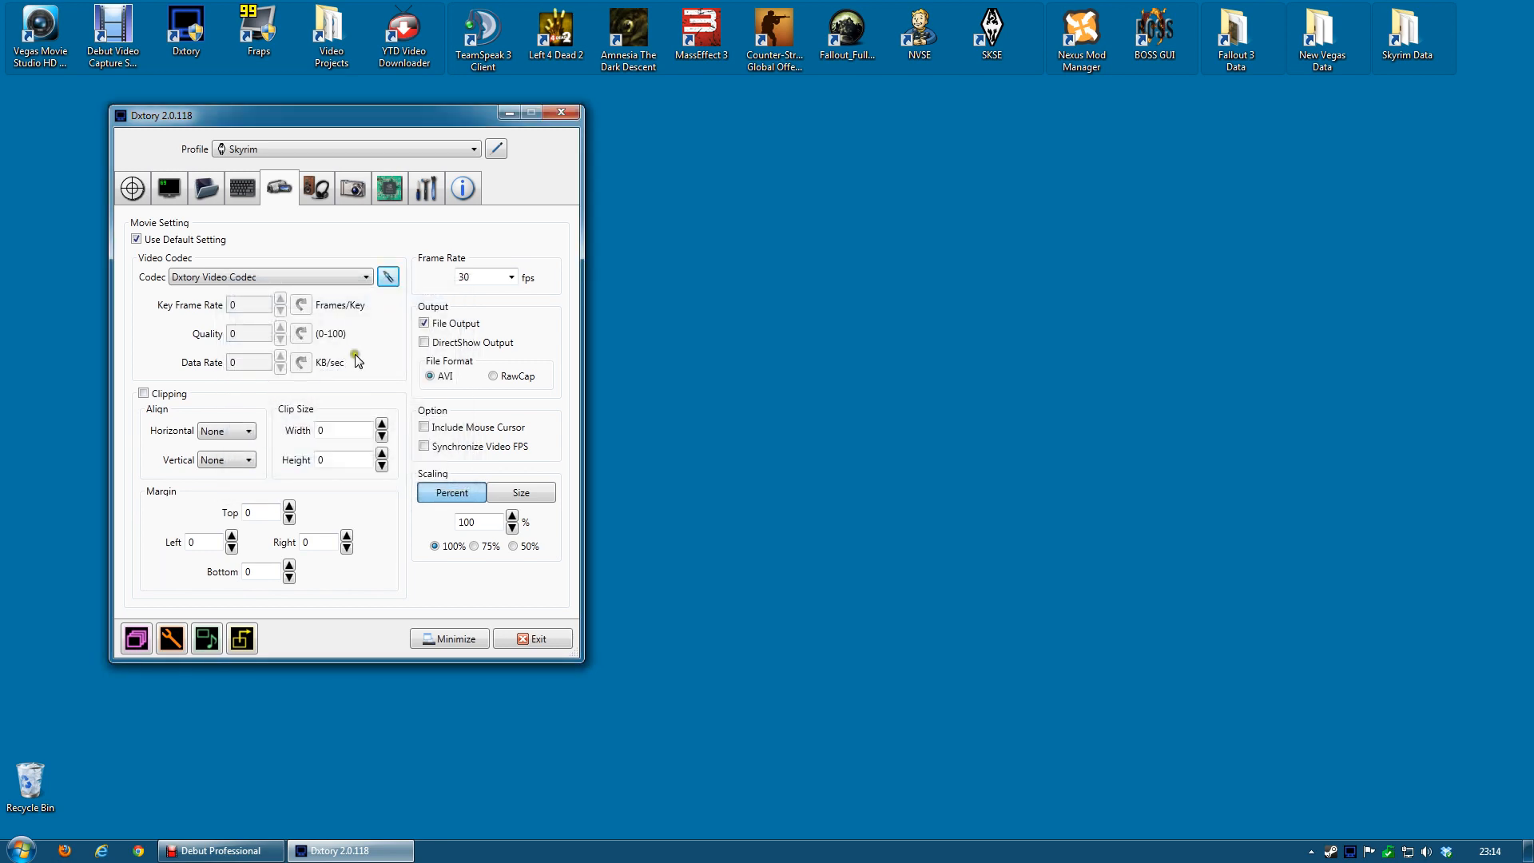
Step: Choose AVI as the file format for the movie output
{"action": "left_click", "coordinate": [429, 378]}
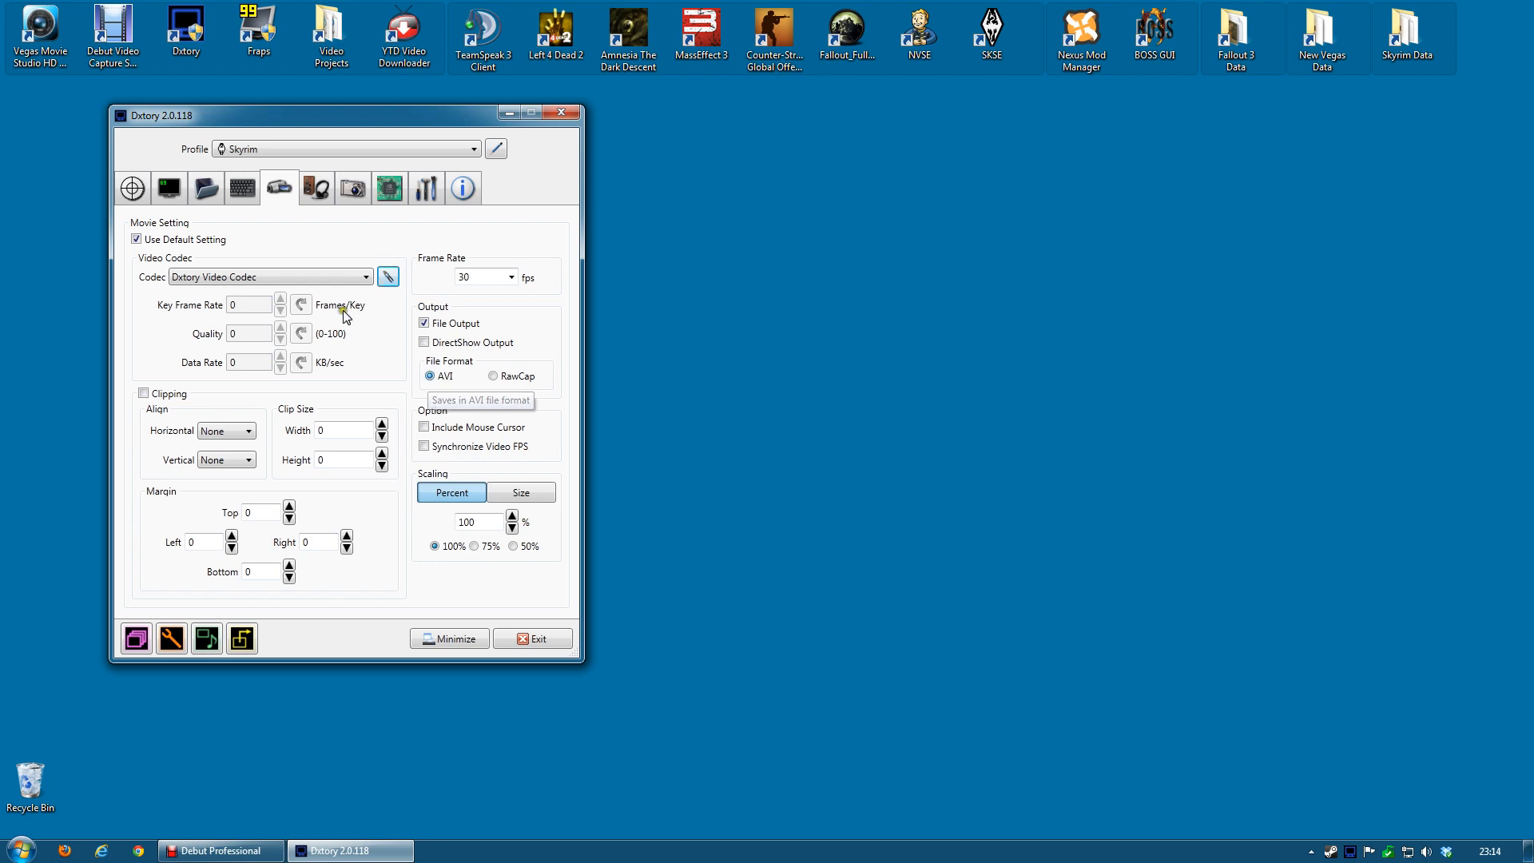
{"action": "left_click", "coordinate": [431, 426]}
{"action": "left_click", "coordinate": [441, 366]}
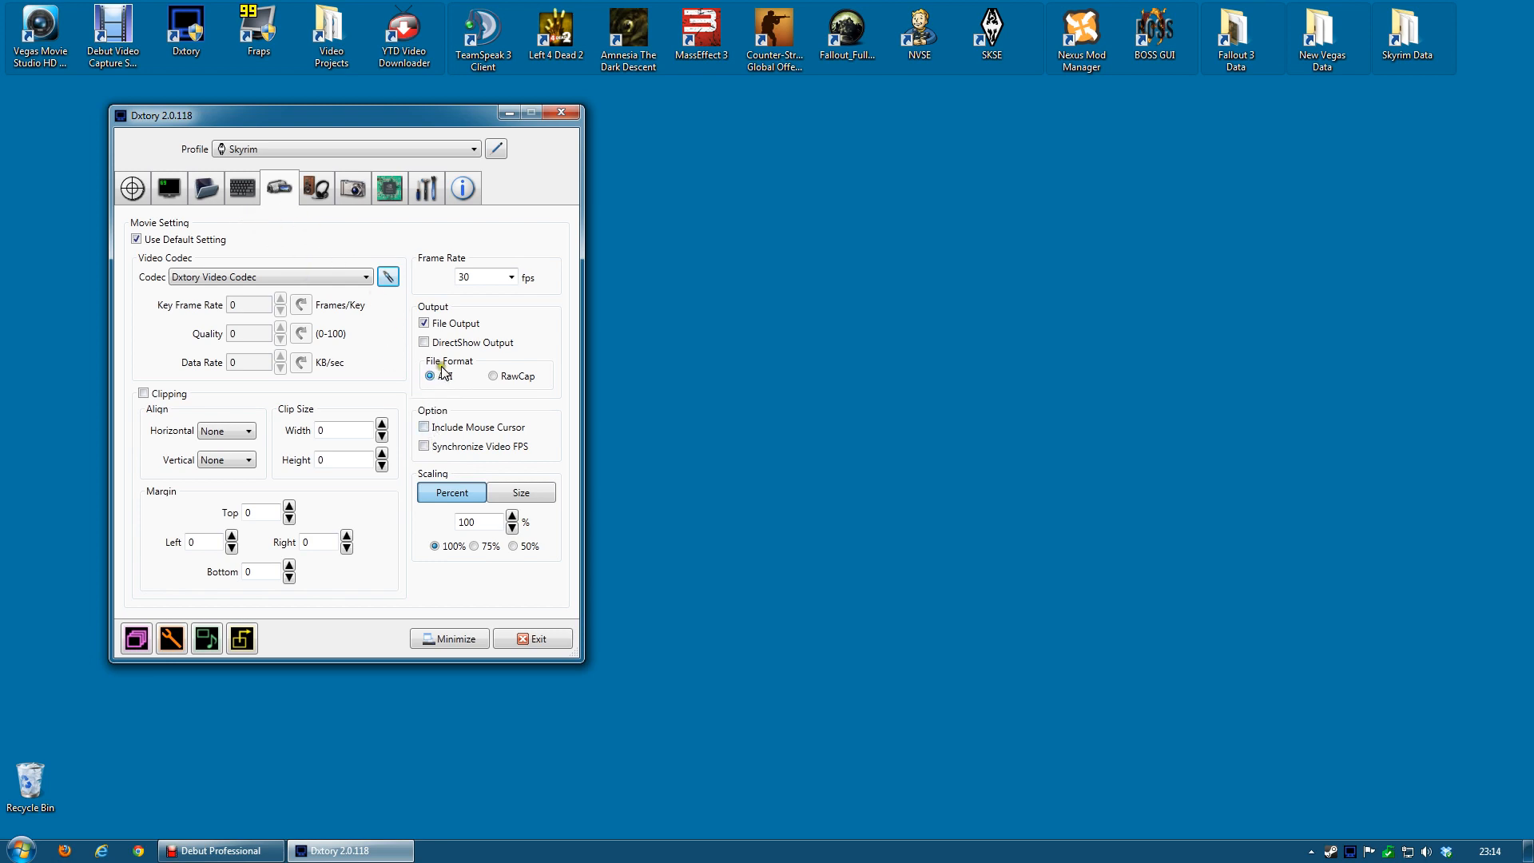
Step: Browse the computer's drives, view the contents of RAWFILE Video (H:), and minimize the folder window
{"action": "left_click", "coordinate": [21, 849]}
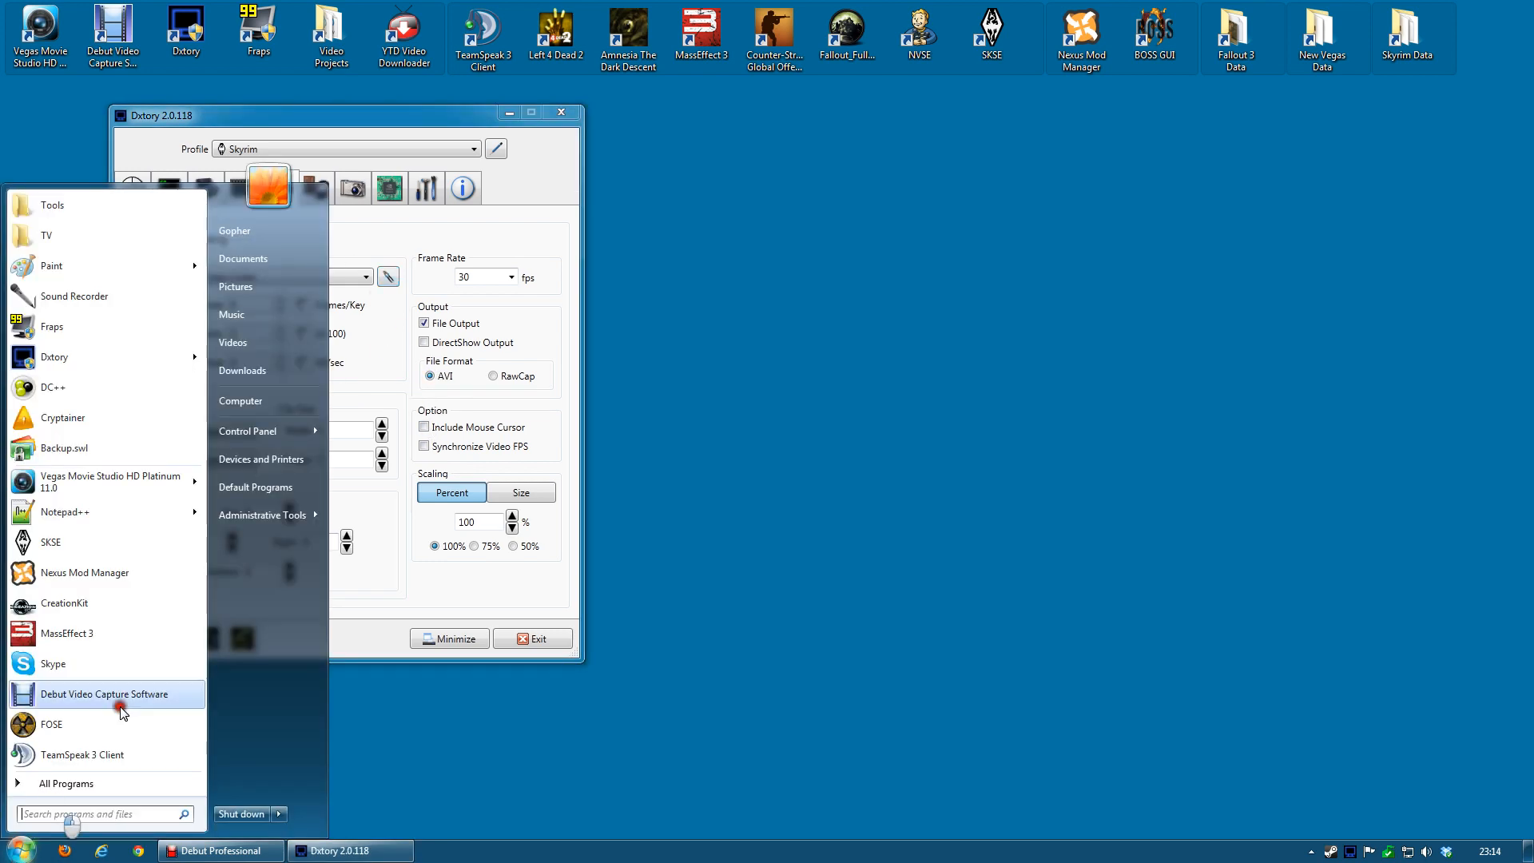
{"action": "left_click", "coordinate": [256, 391]}
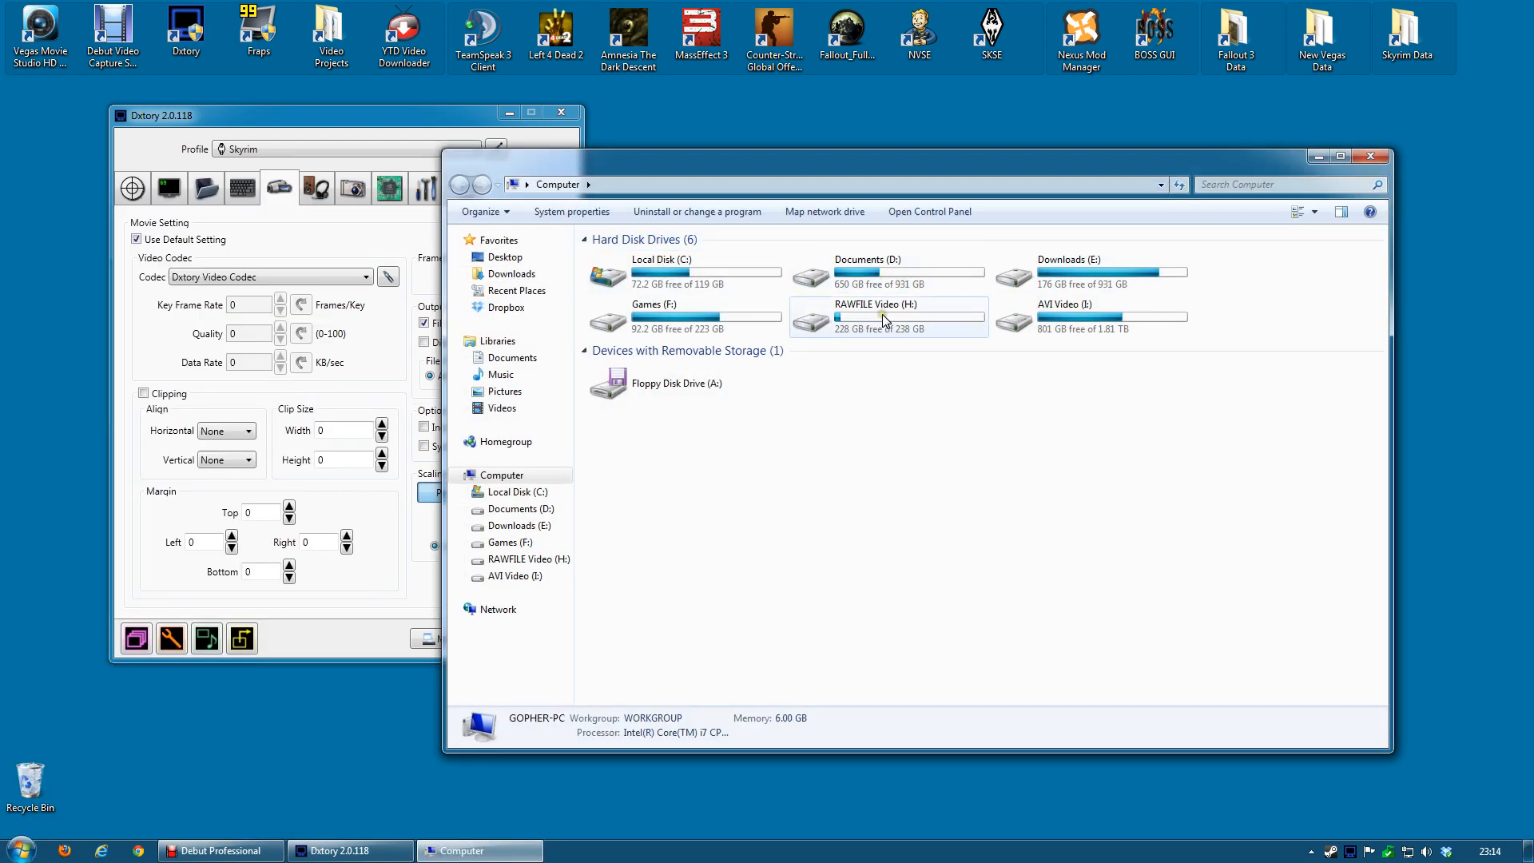
{"action": "double_click", "coordinate": [884, 314]}
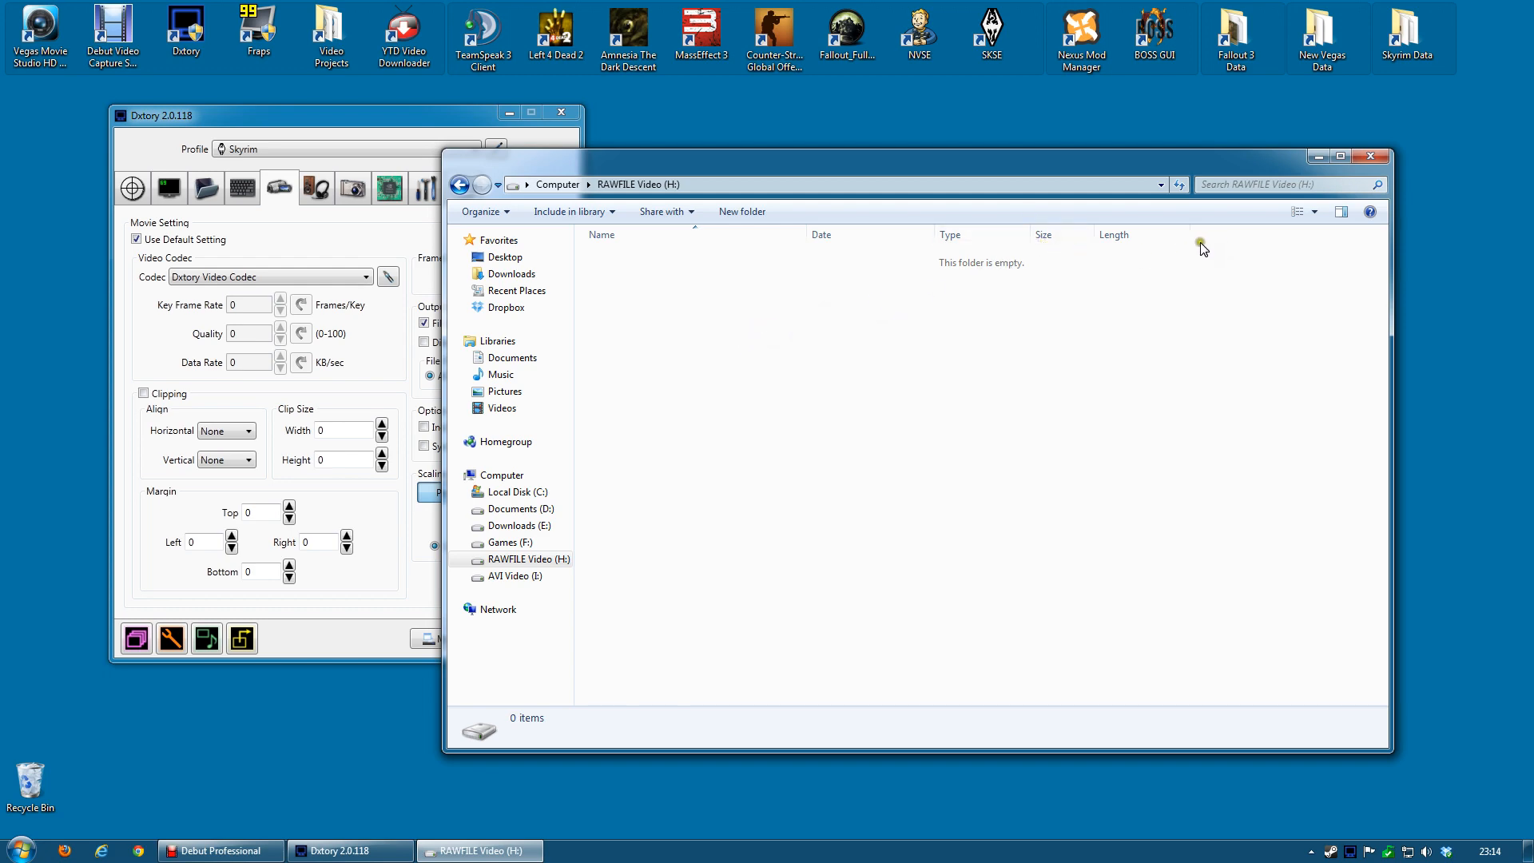
{"action": "left_click", "coordinate": [1315, 158]}
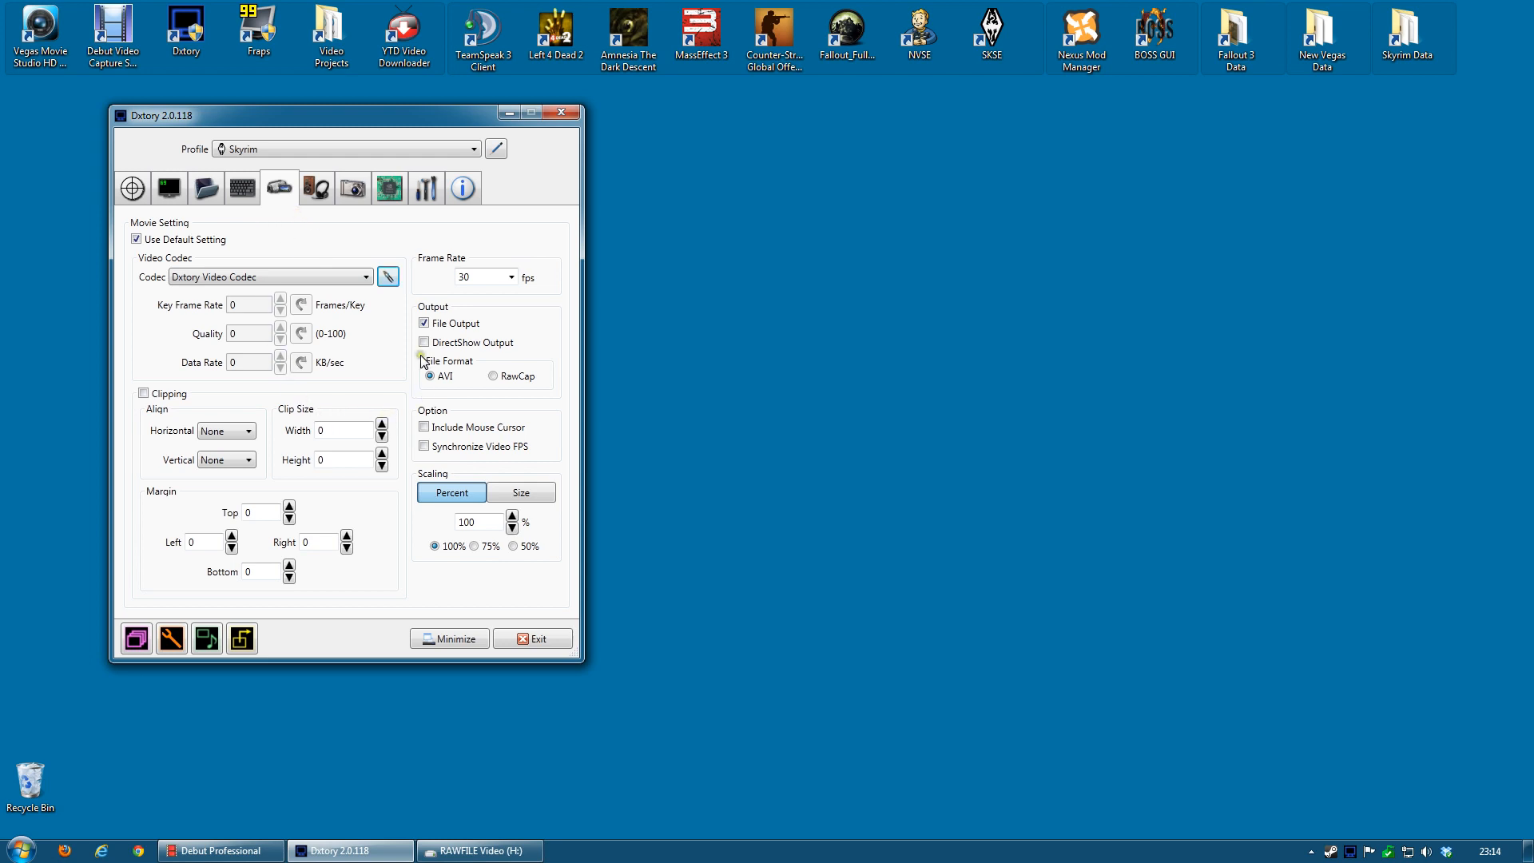
{"action": "left_click", "coordinate": [216, 850]}
Step: Review the audio settings of sources 1 and 2 in the Skyrim profile, along with Dxtory's global settings
{"action": "left_click", "coordinate": [317, 188]}
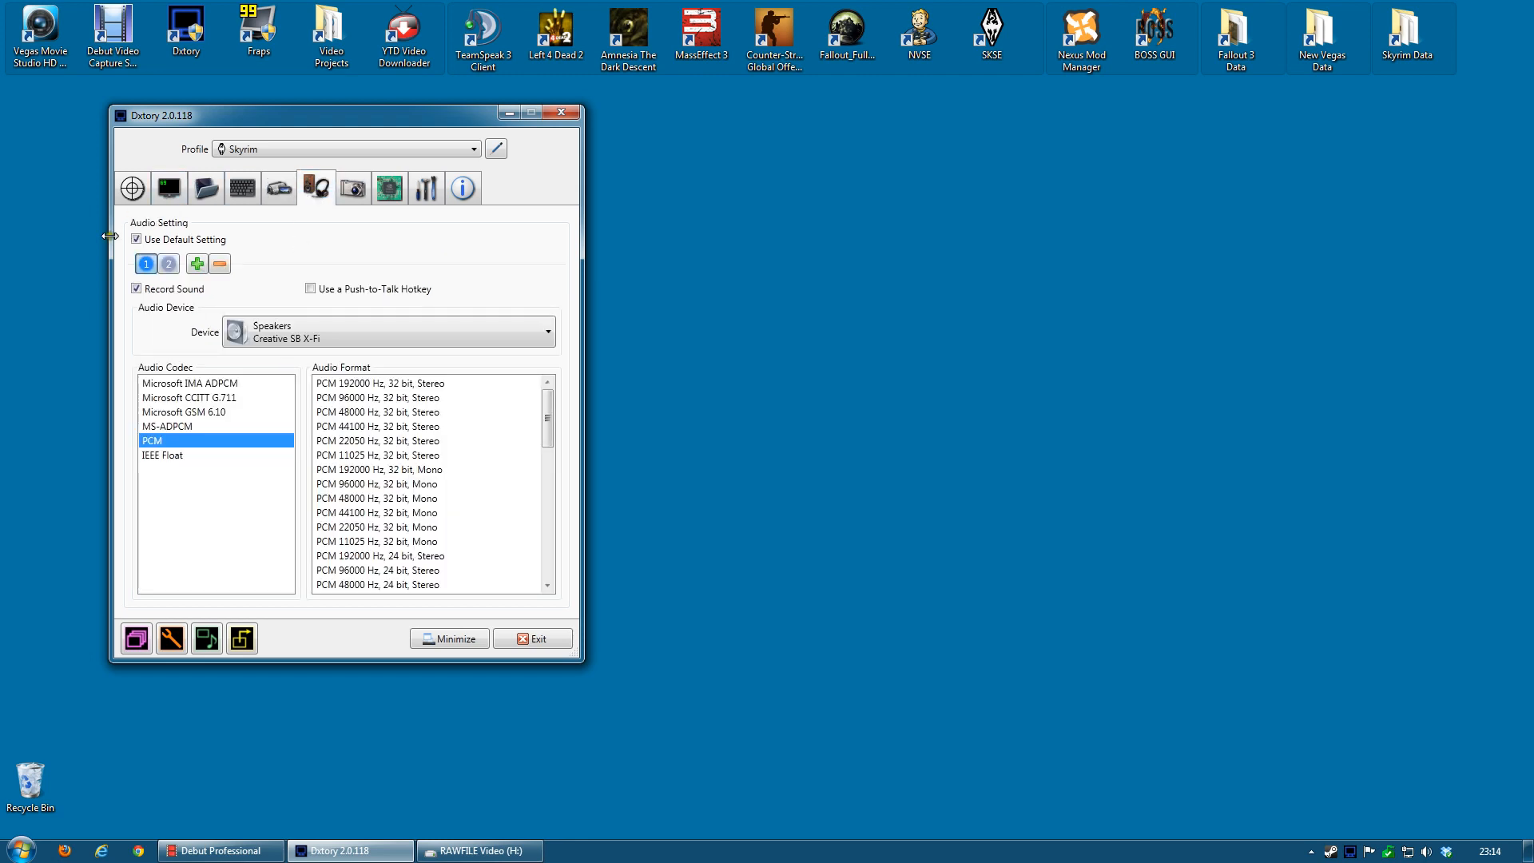
{"action": "left_click", "coordinate": [169, 265]}
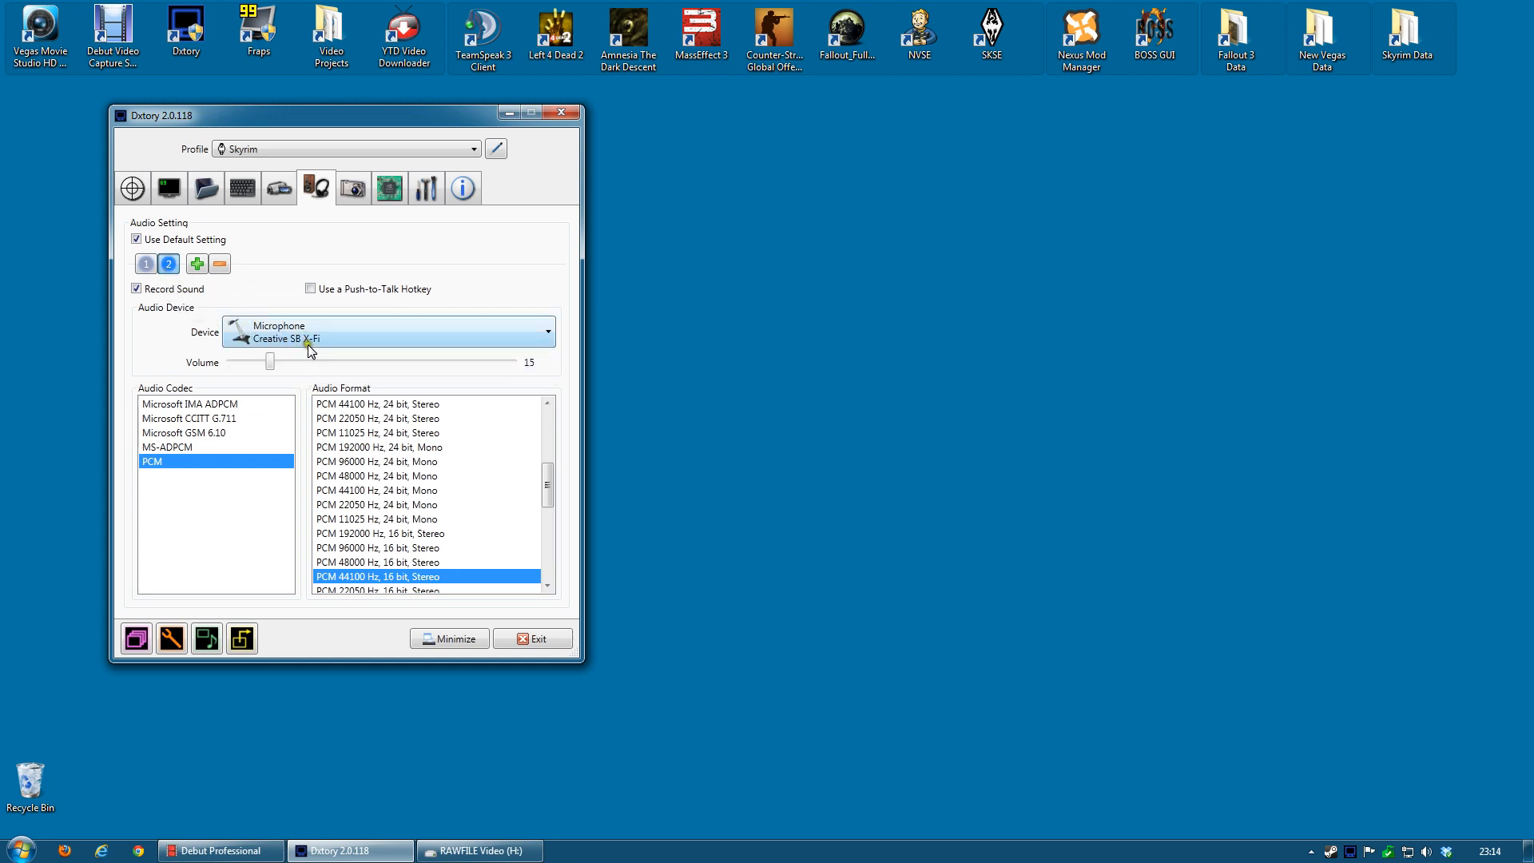
{"action": "left_click", "coordinate": [146, 264]}
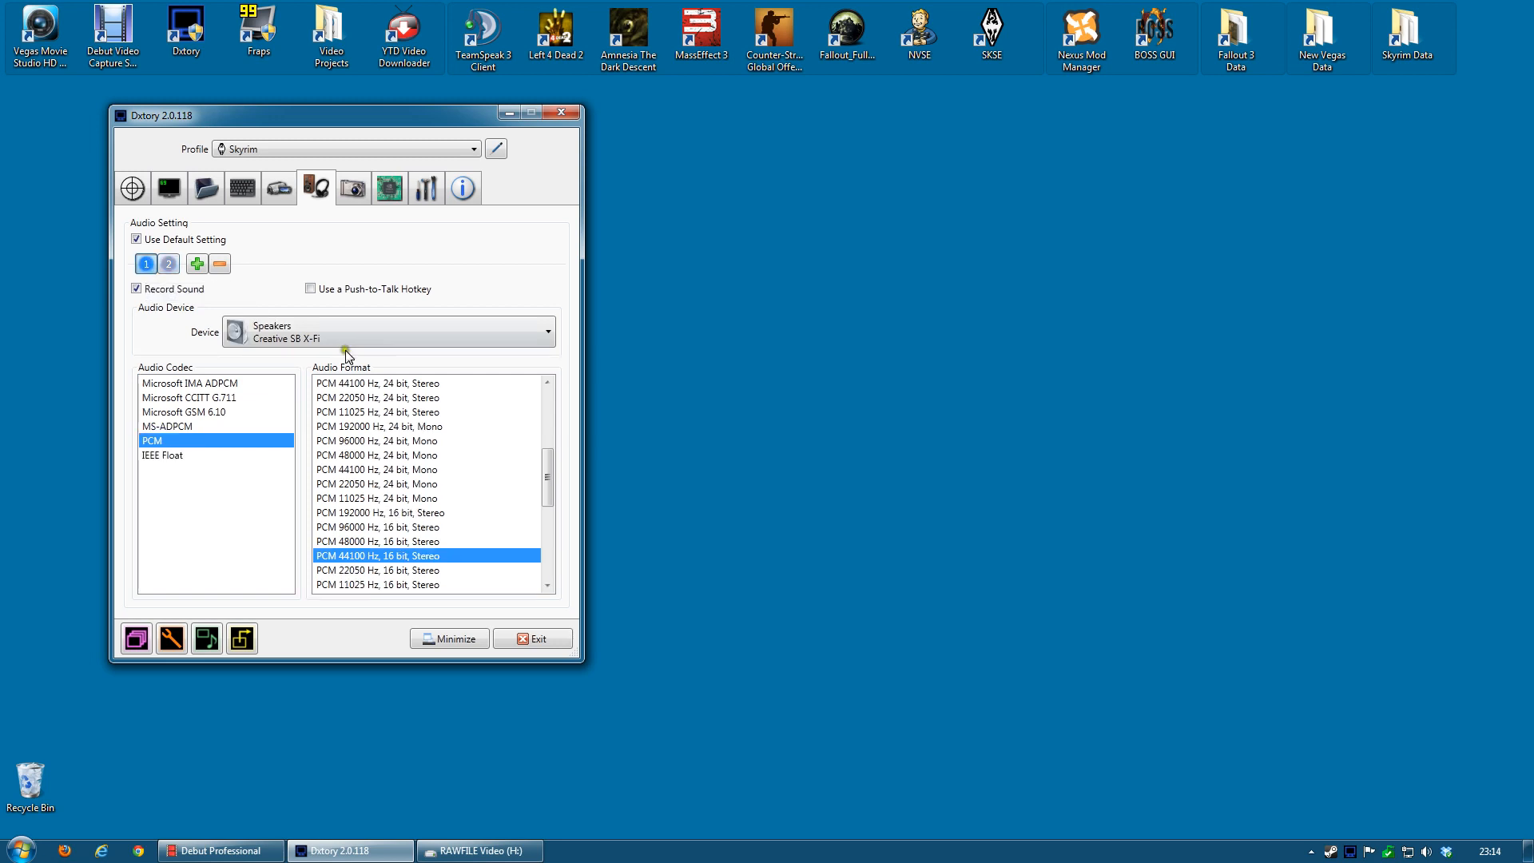
{"action": "left_click", "coordinate": [175, 268]}
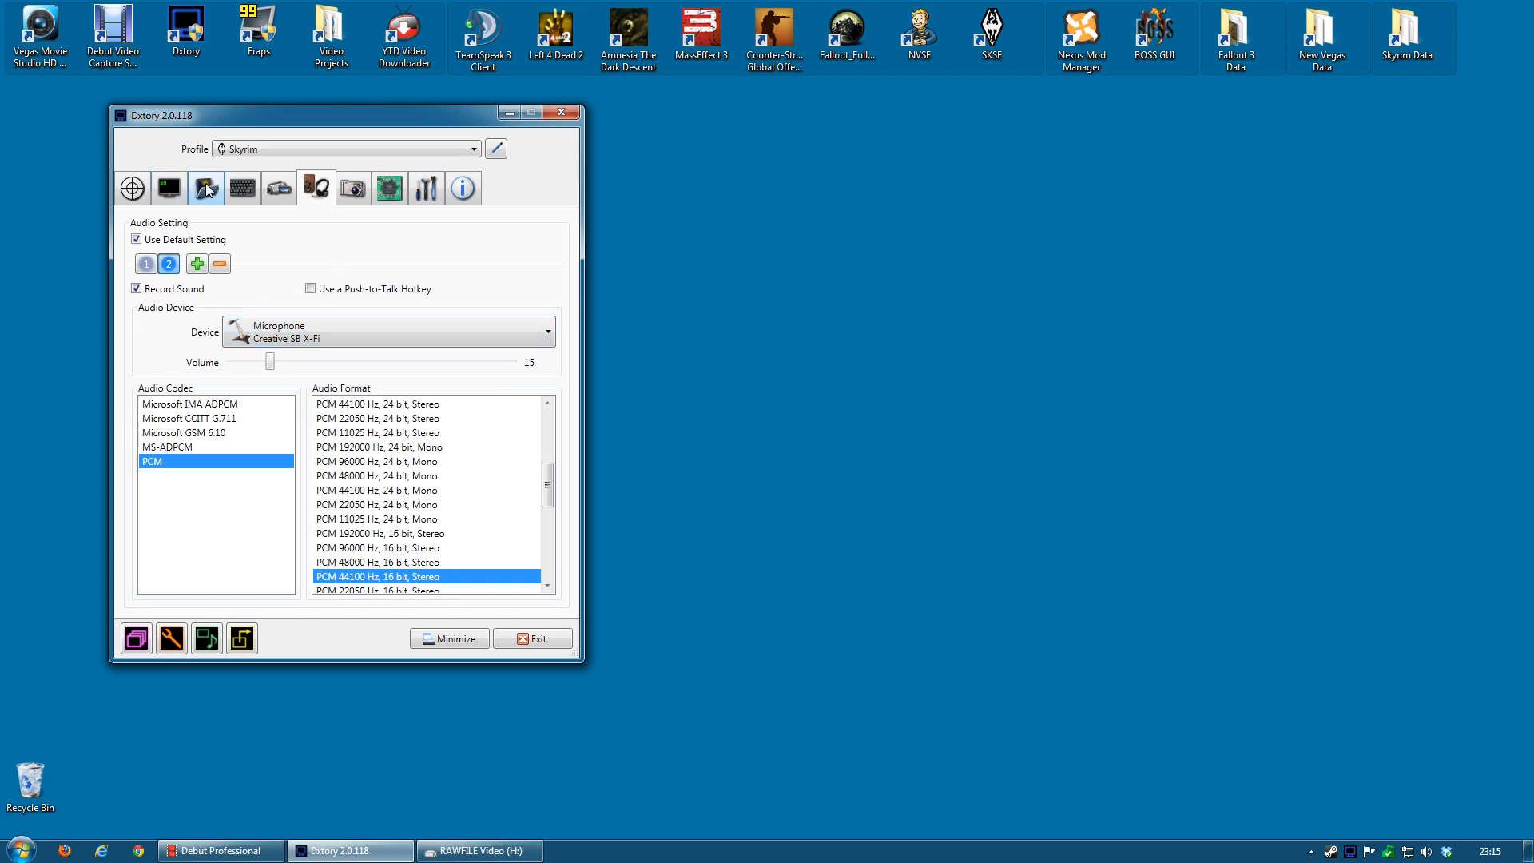
{"action": "left_click", "coordinate": [427, 188]}
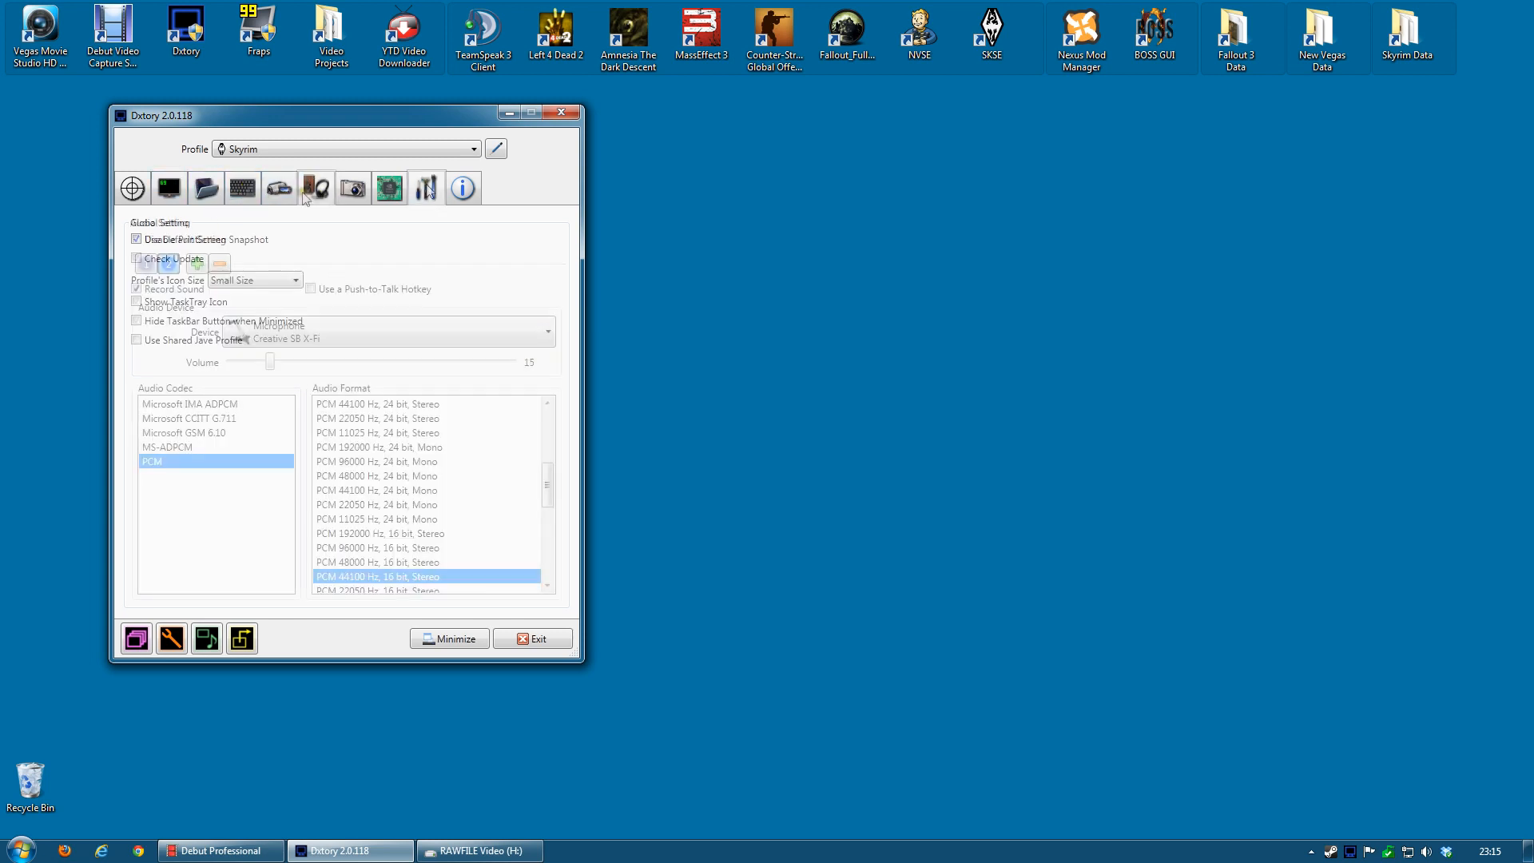
{"action": "left_click", "coordinate": [393, 192]}
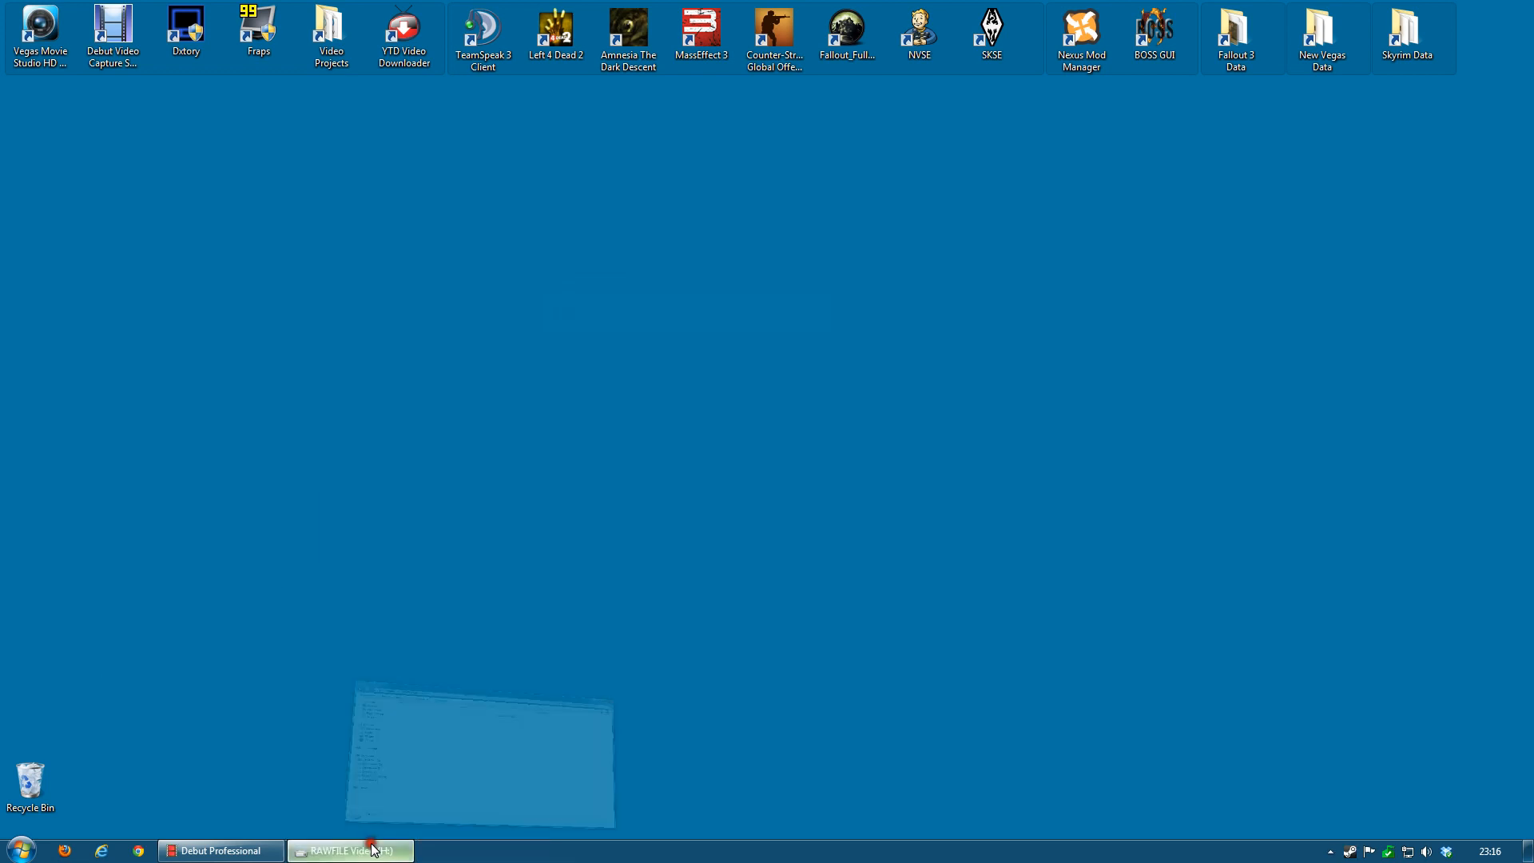
Step: Restore the RAWFILE Video (H:) folder window and browse from it to the AVI Video (I:) drive
{"action": "left_click", "coordinate": [369, 847]}
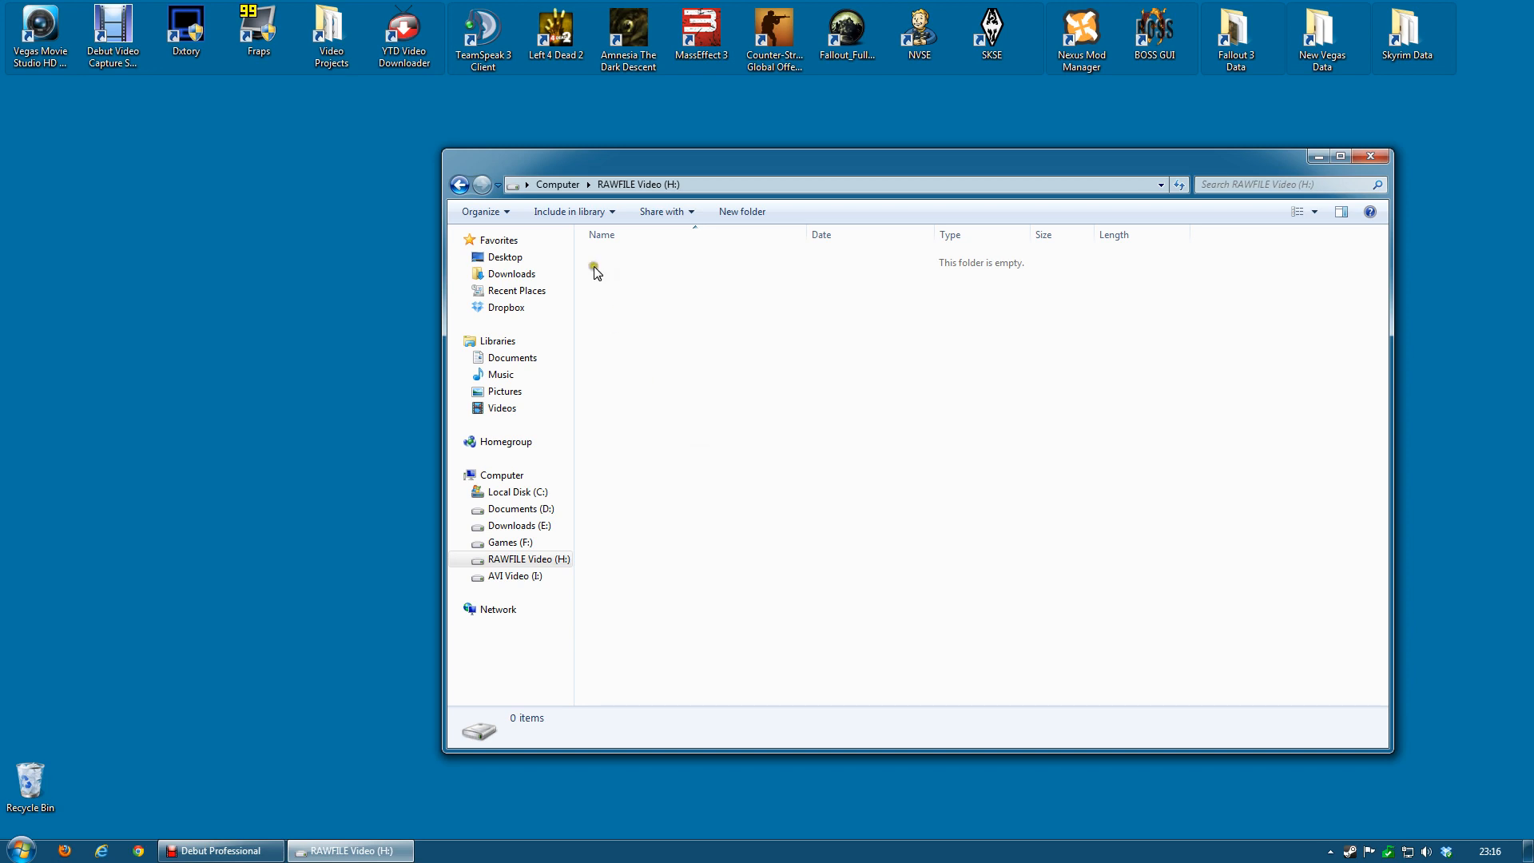
{"action": "left_click", "coordinate": [559, 184]}
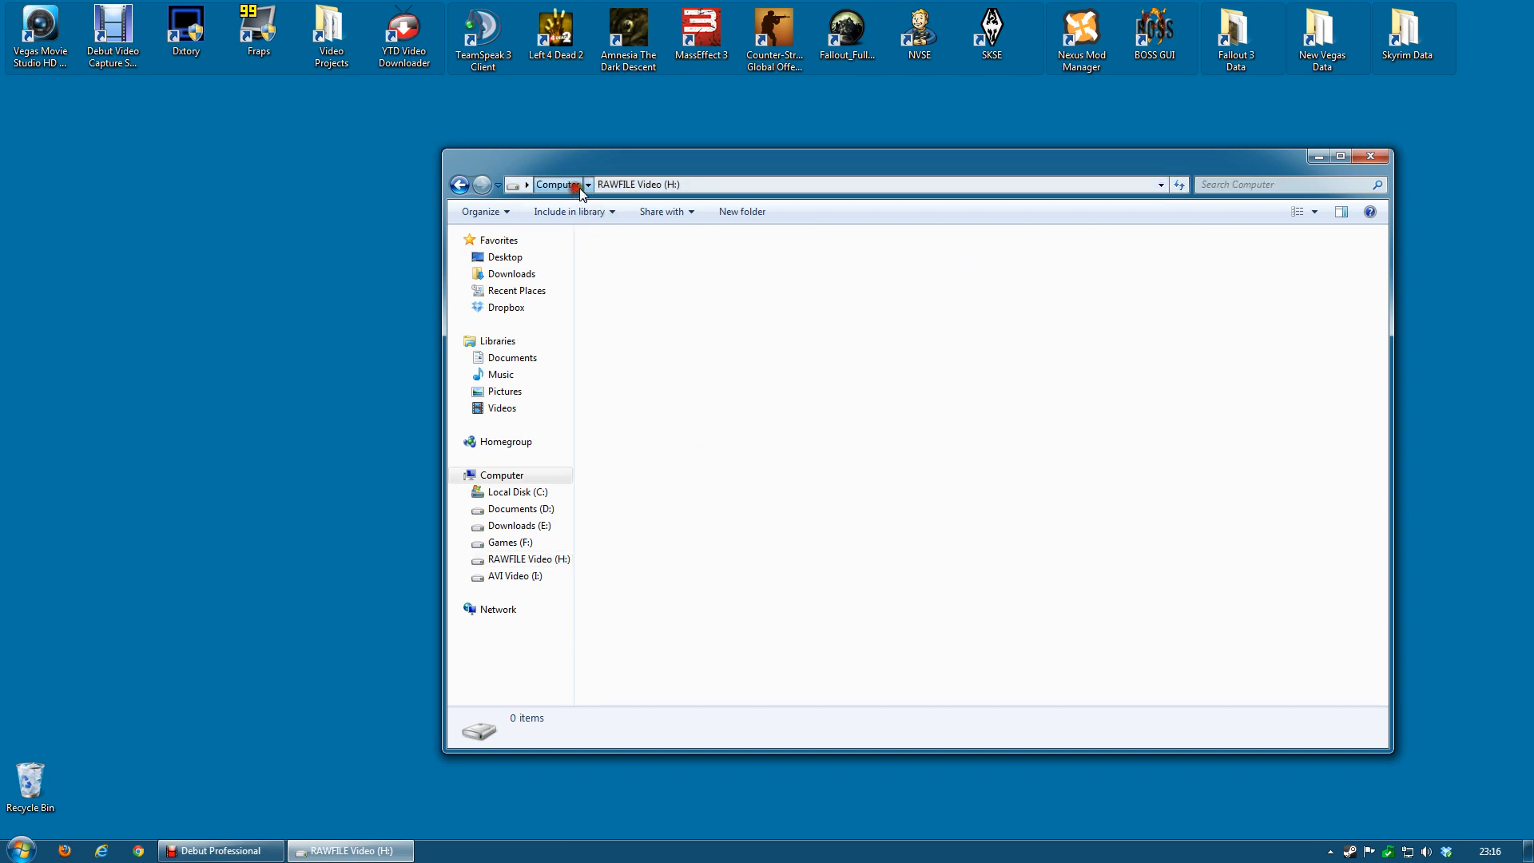
{"action": "left_click", "coordinate": [1105, 323]}
{"action": "double_click", "coordinate": [1104, 323]}
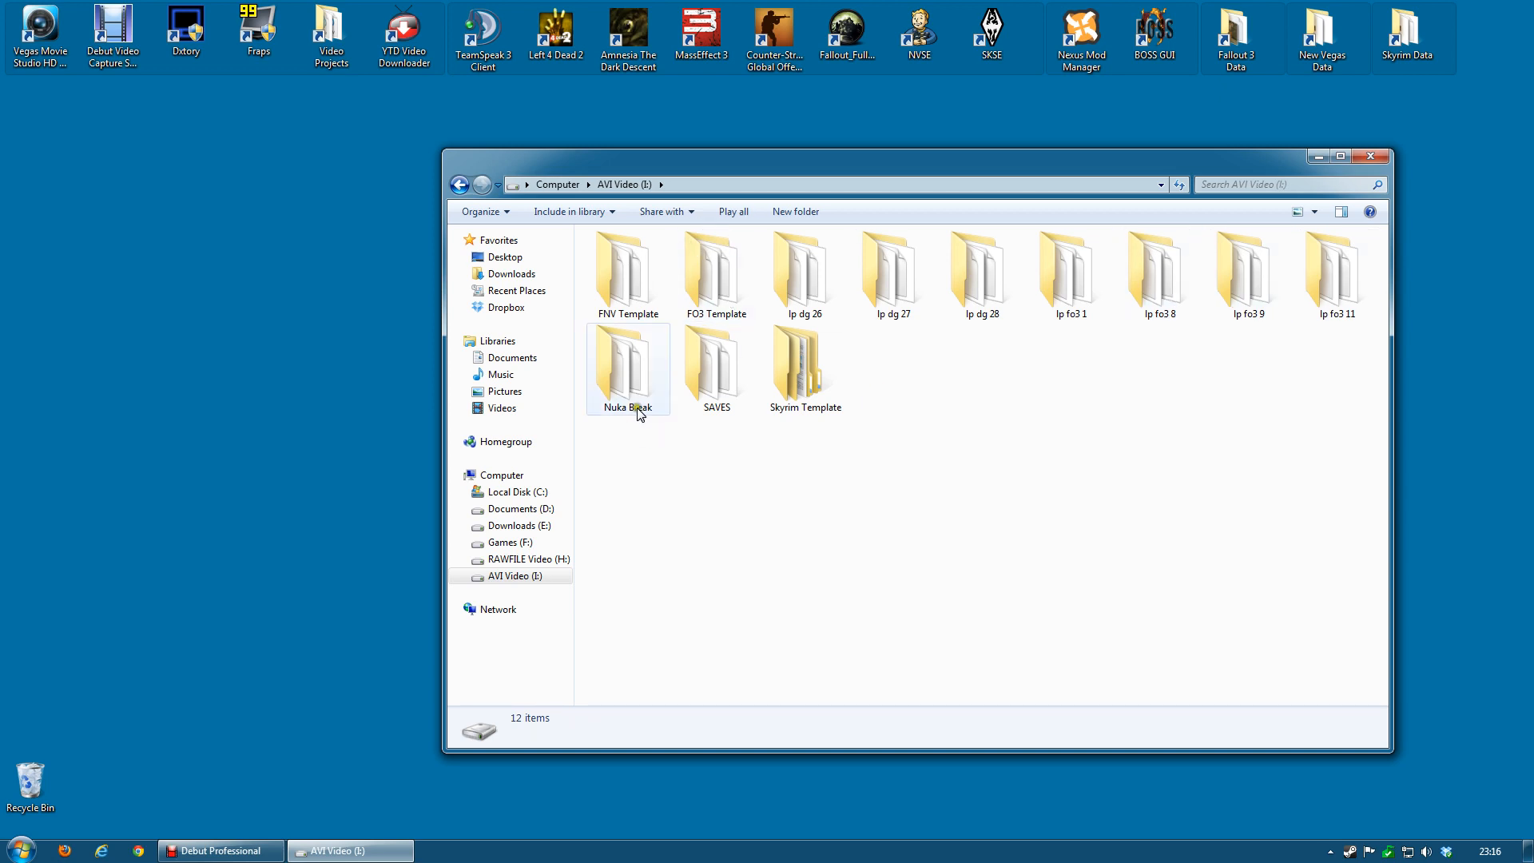
{"action": "left_click", "coordinate": [559, 185]}
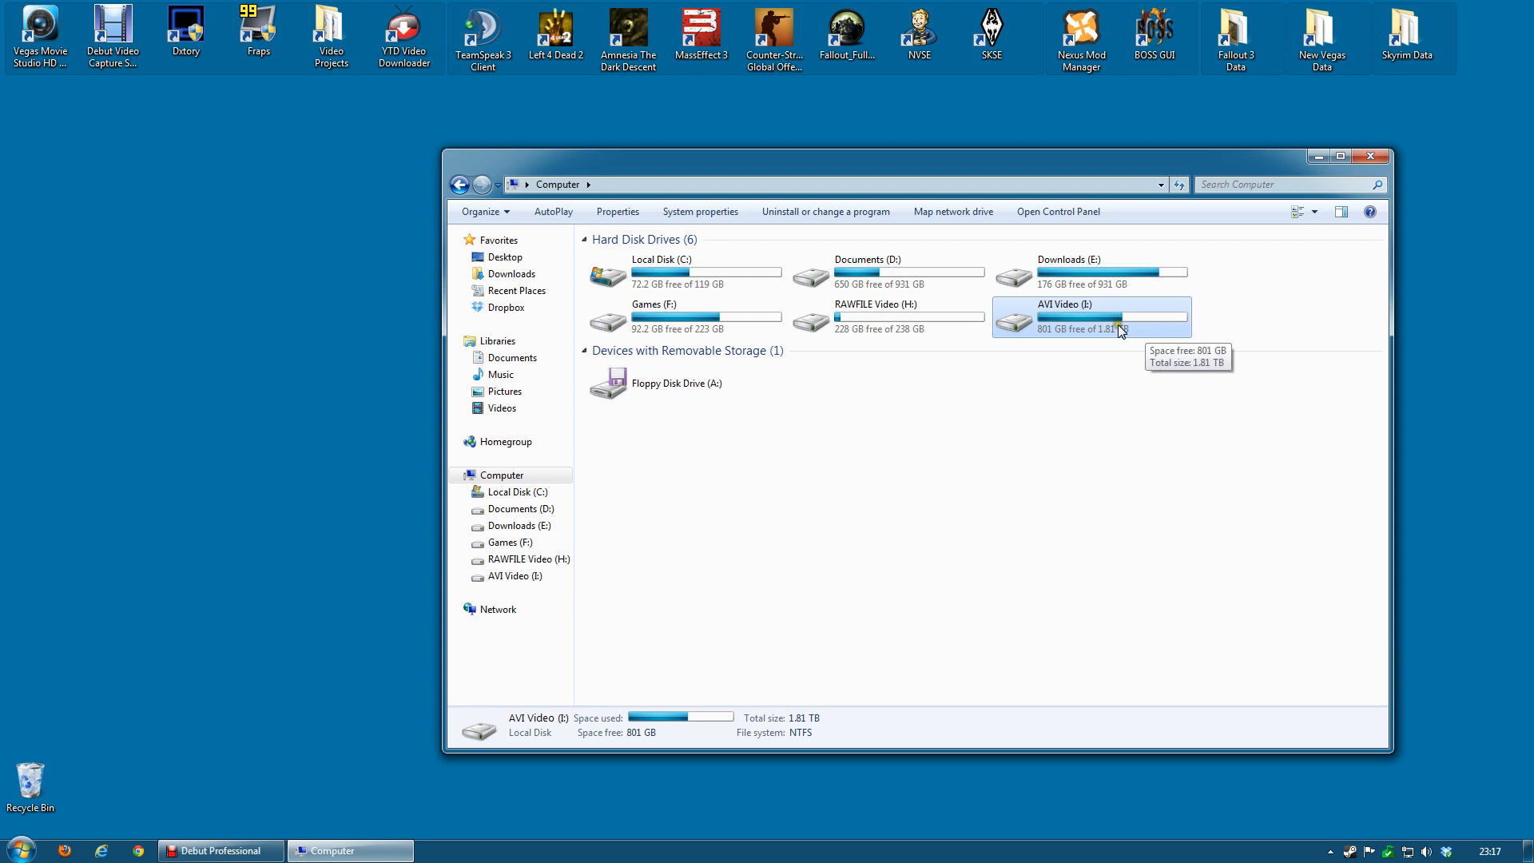
{"action": "double_click", "coordinate": [1106, 326]}
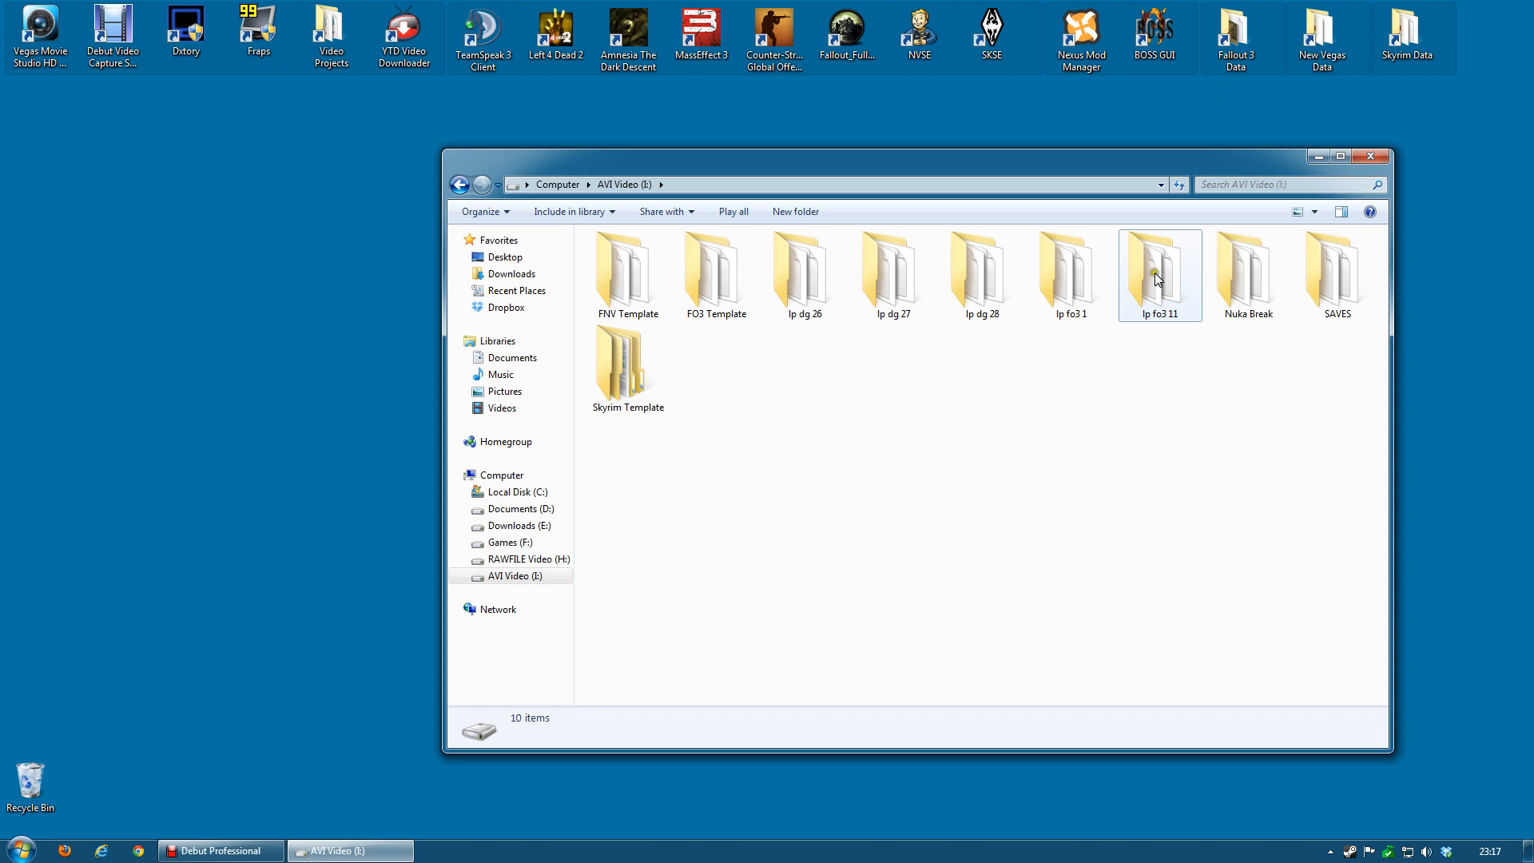
Step: View the Fallout3 AVI recordings in the lp fo3 11 folder and return to the AVI Video (I:) drive
{"action": "double_click", "coordinate": [1156, 274]}
{"action": "key", "text": "alt+Left"}
{"action": "double_click", "coordinate": [1156, 275]}
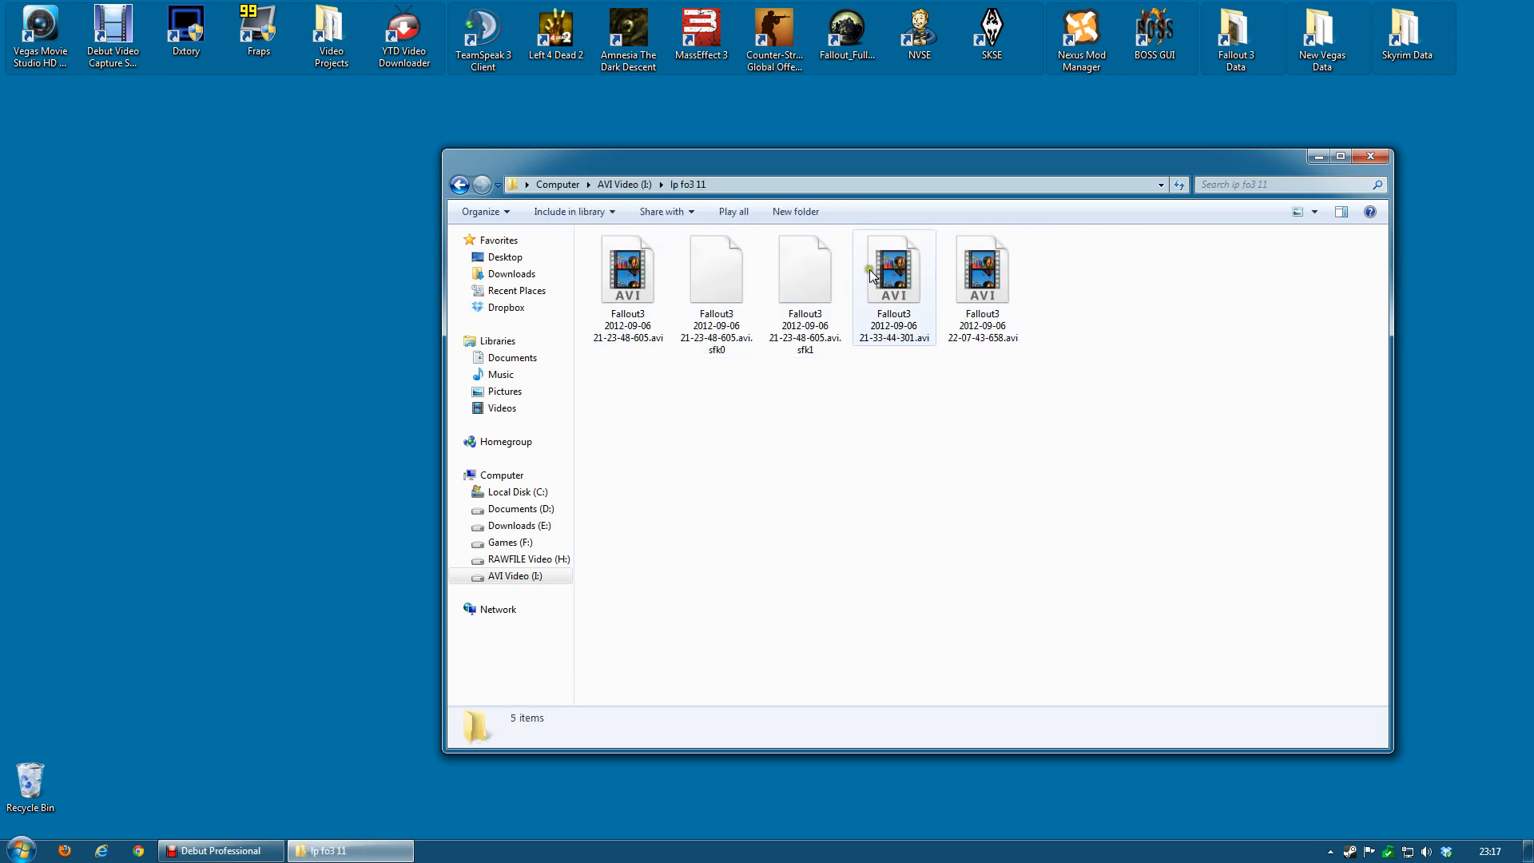
{"action": "left_click", "coordinate": [619, 185]}
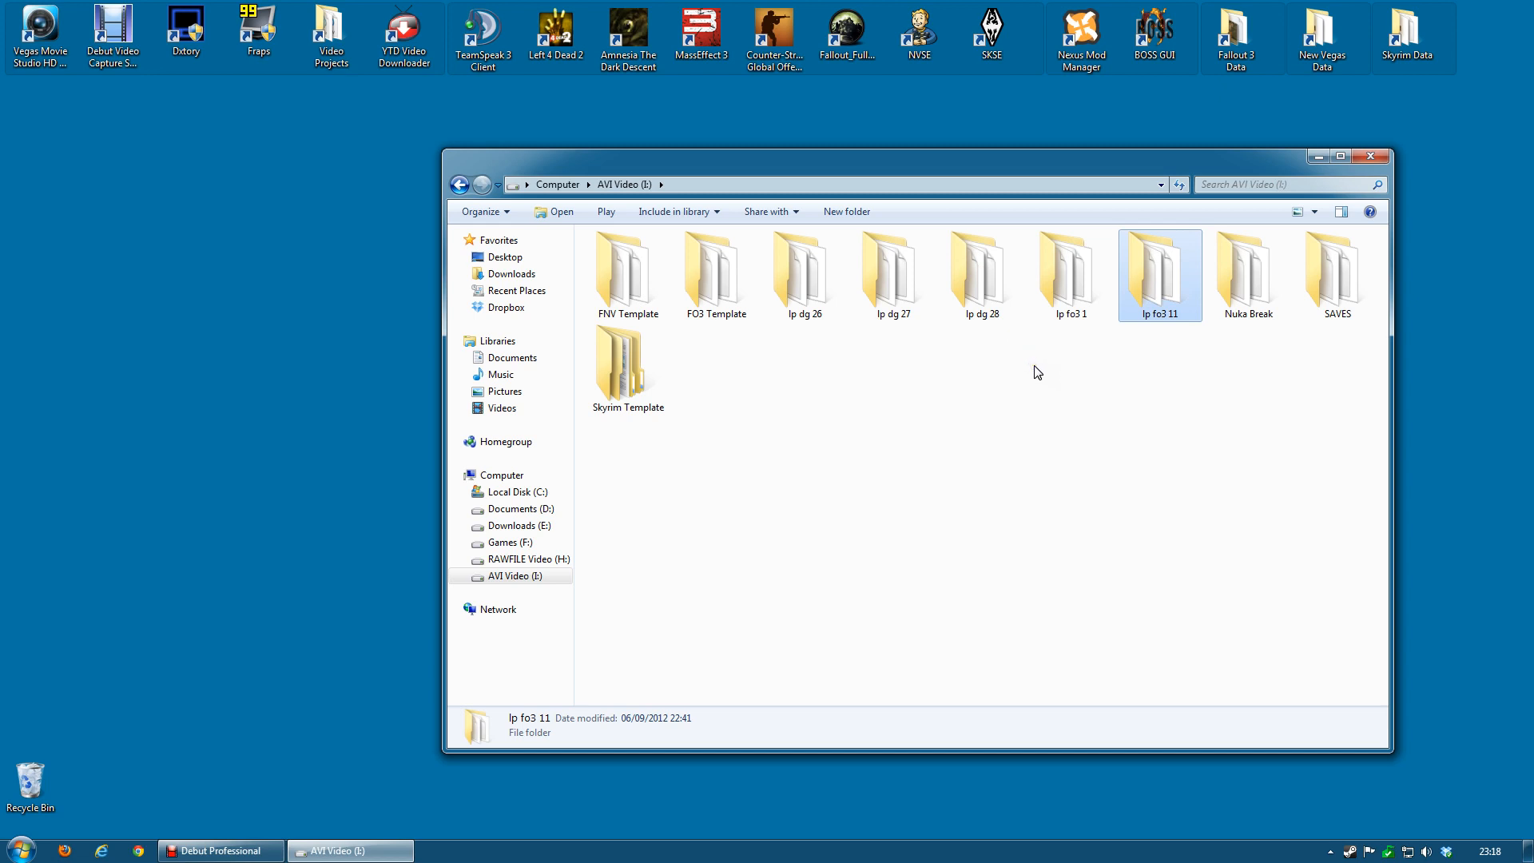
Step: Launch Vegas Movie Studio HD and open the project Lets Play FO3 part X.vf from the Fallout 3 template folder
{"action": "left_click", "coordinate": [43, 36]}
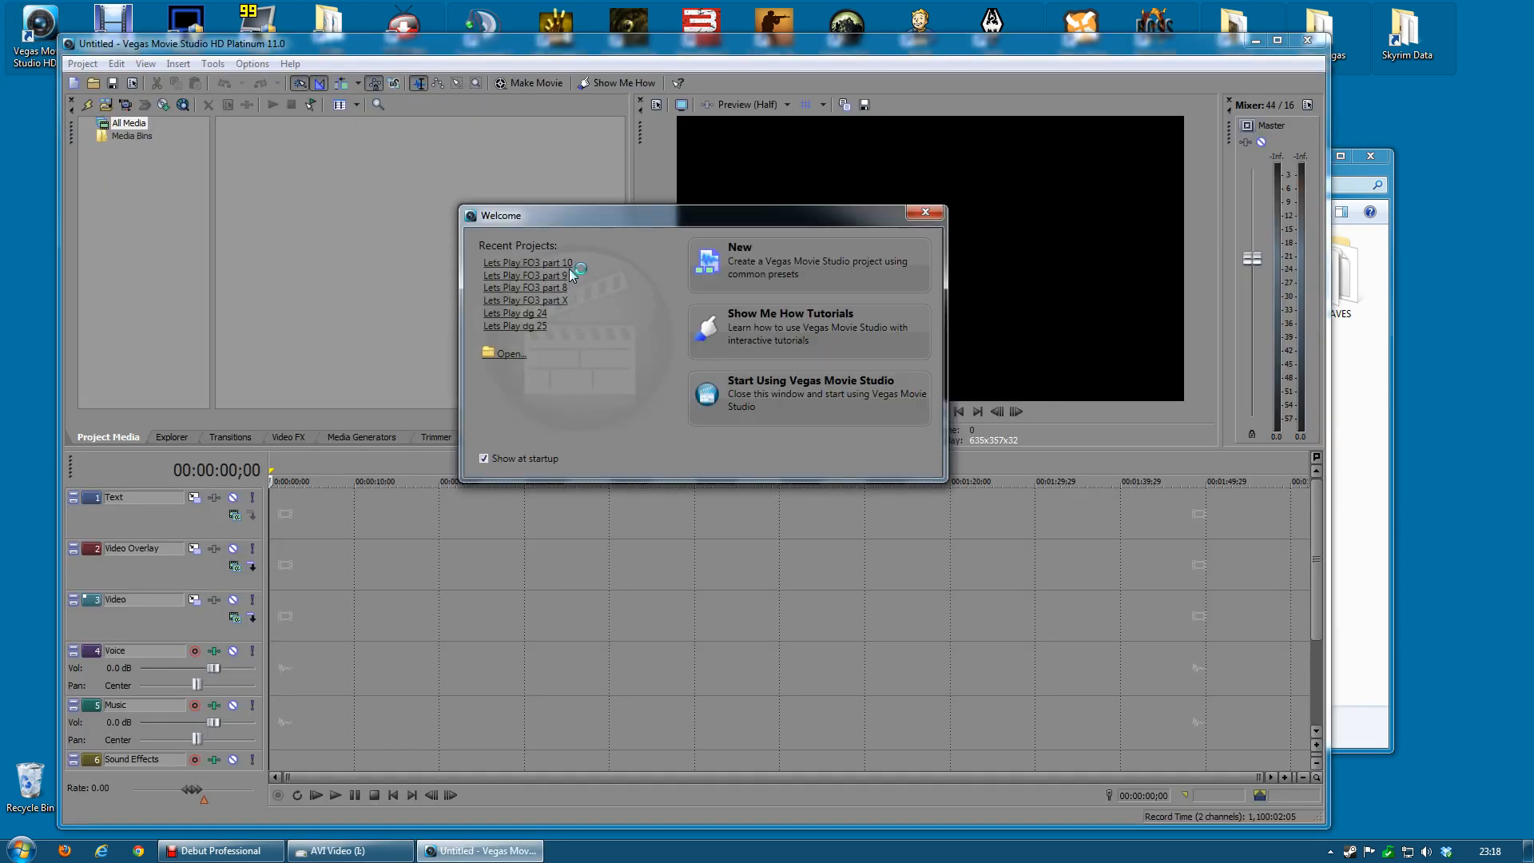
{"action": "left_click", "coordinate": [516, 353]}
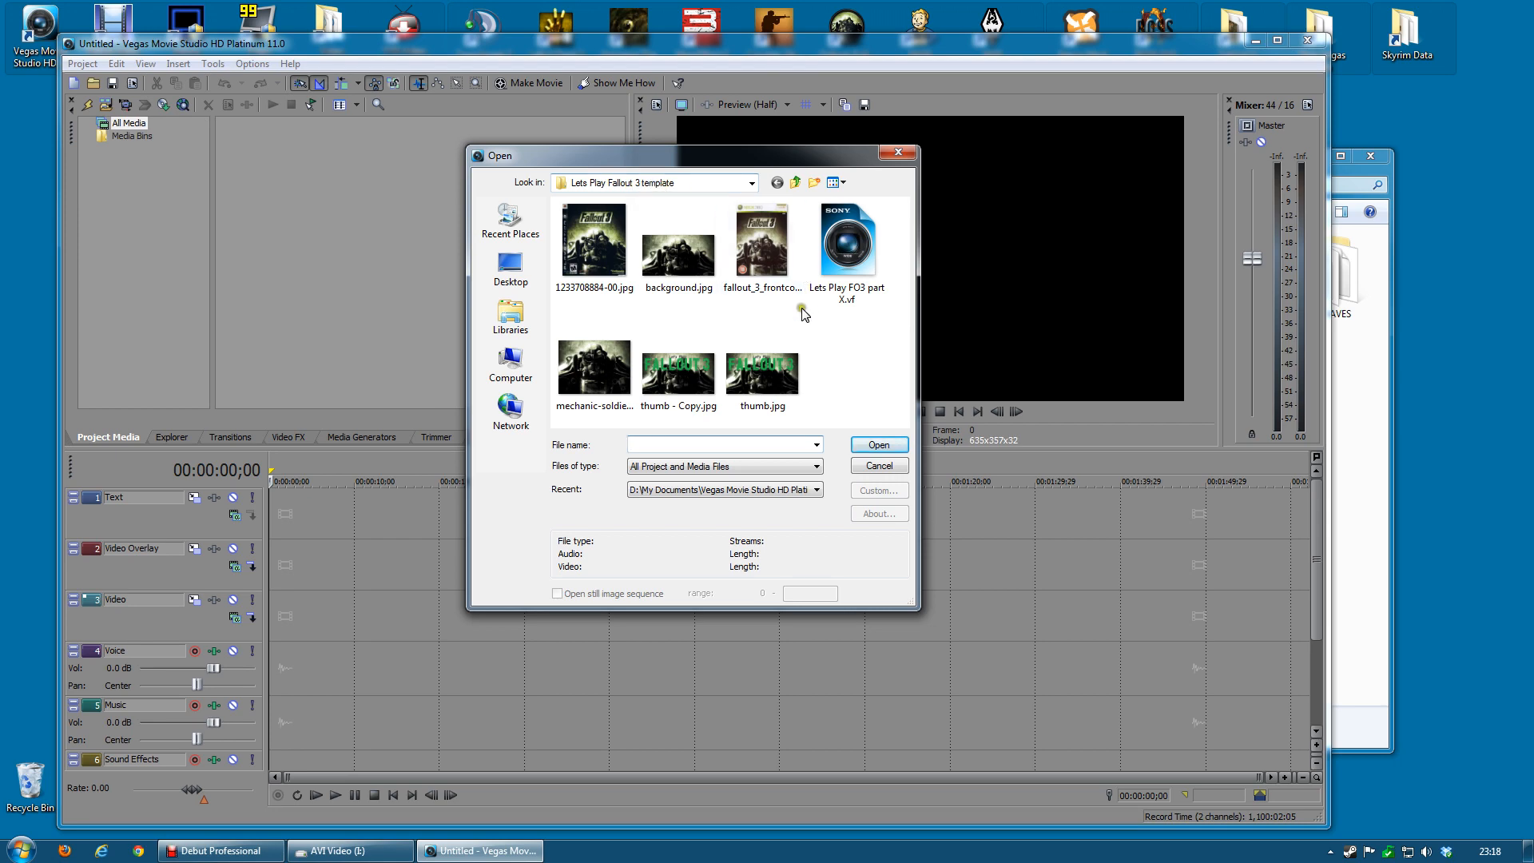
{"action": "left_click", "coordinate": [840, 254]}
{"action": "double_click", "coordinate": [846, 250]}
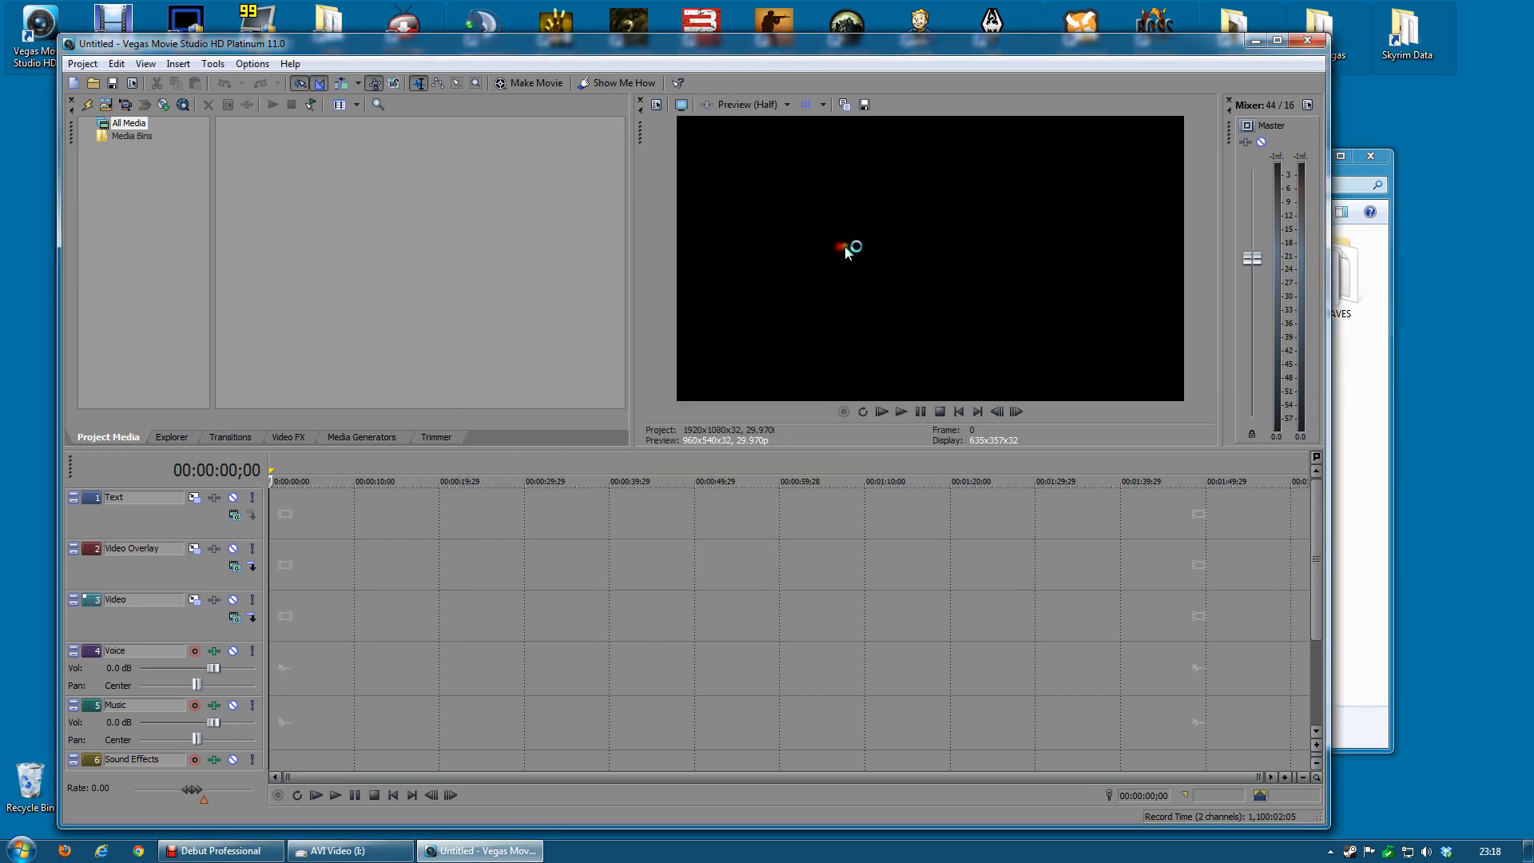
Step: Place the timeline cursor over the title clip at 00:00:06.28 to preview the title
{"action": "left_click", "coordinate": [326, 546]}
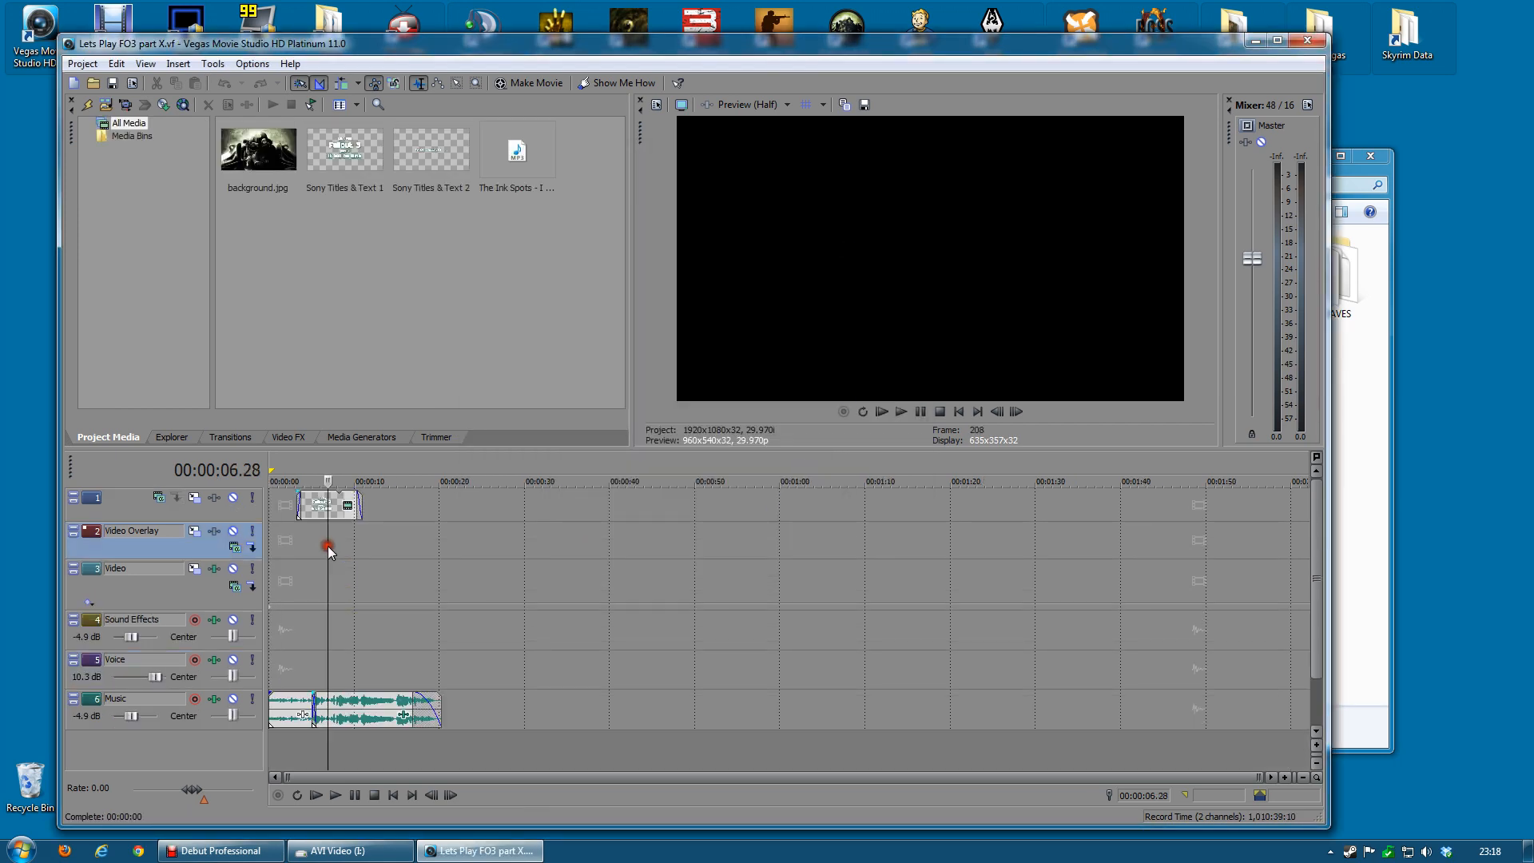
{"action": "scroll", "coordinate": [323, 561], "scroll_direction": "up", "scroll_amount": 4}
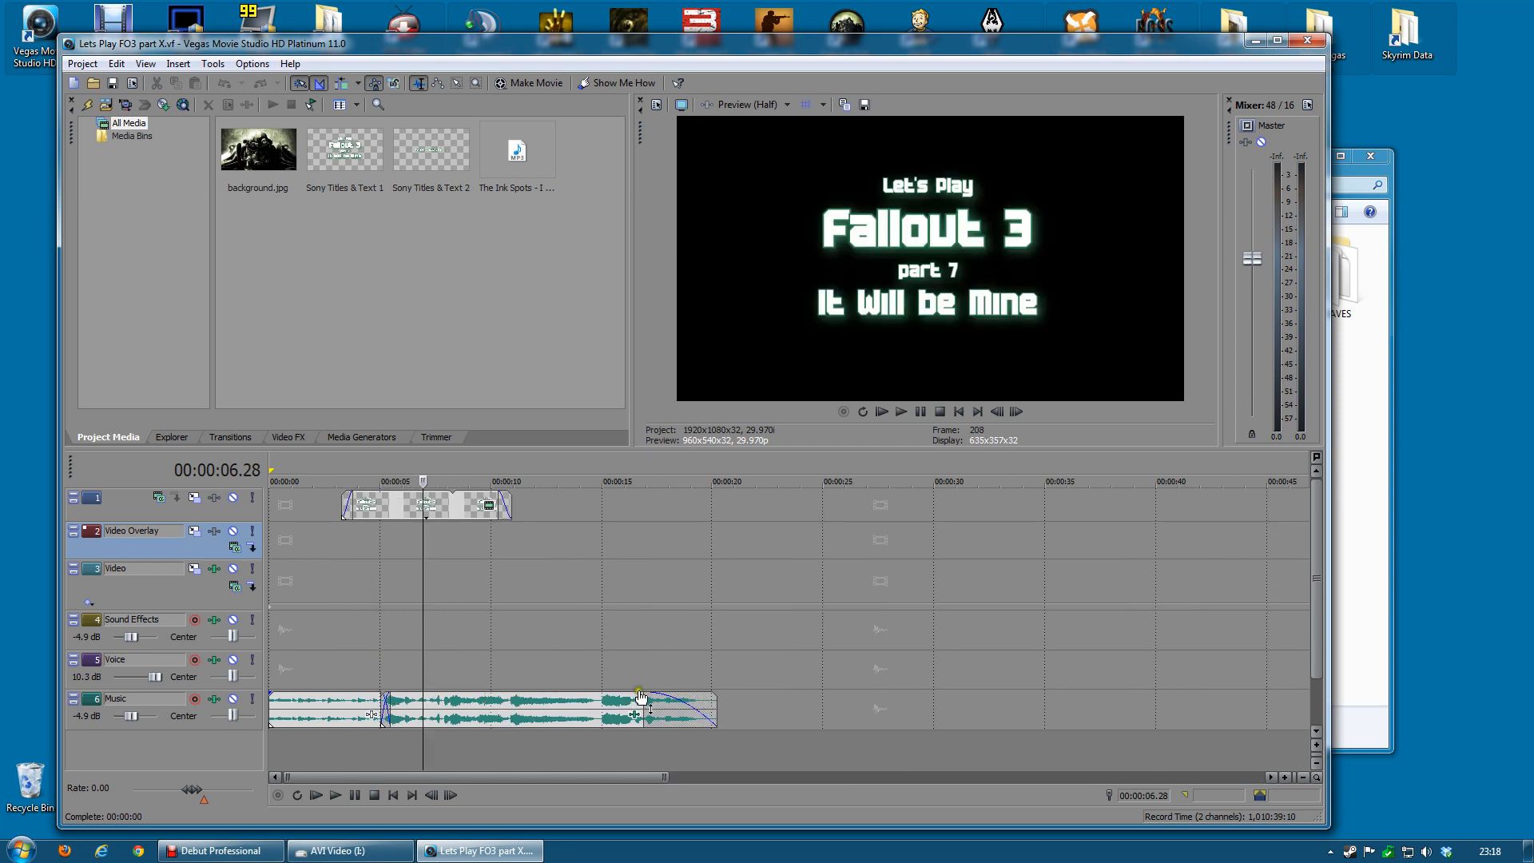
{"action": "scroll", "coordinate": [640, 700], "scroll_direction": "down", "scroll_amount": 3}
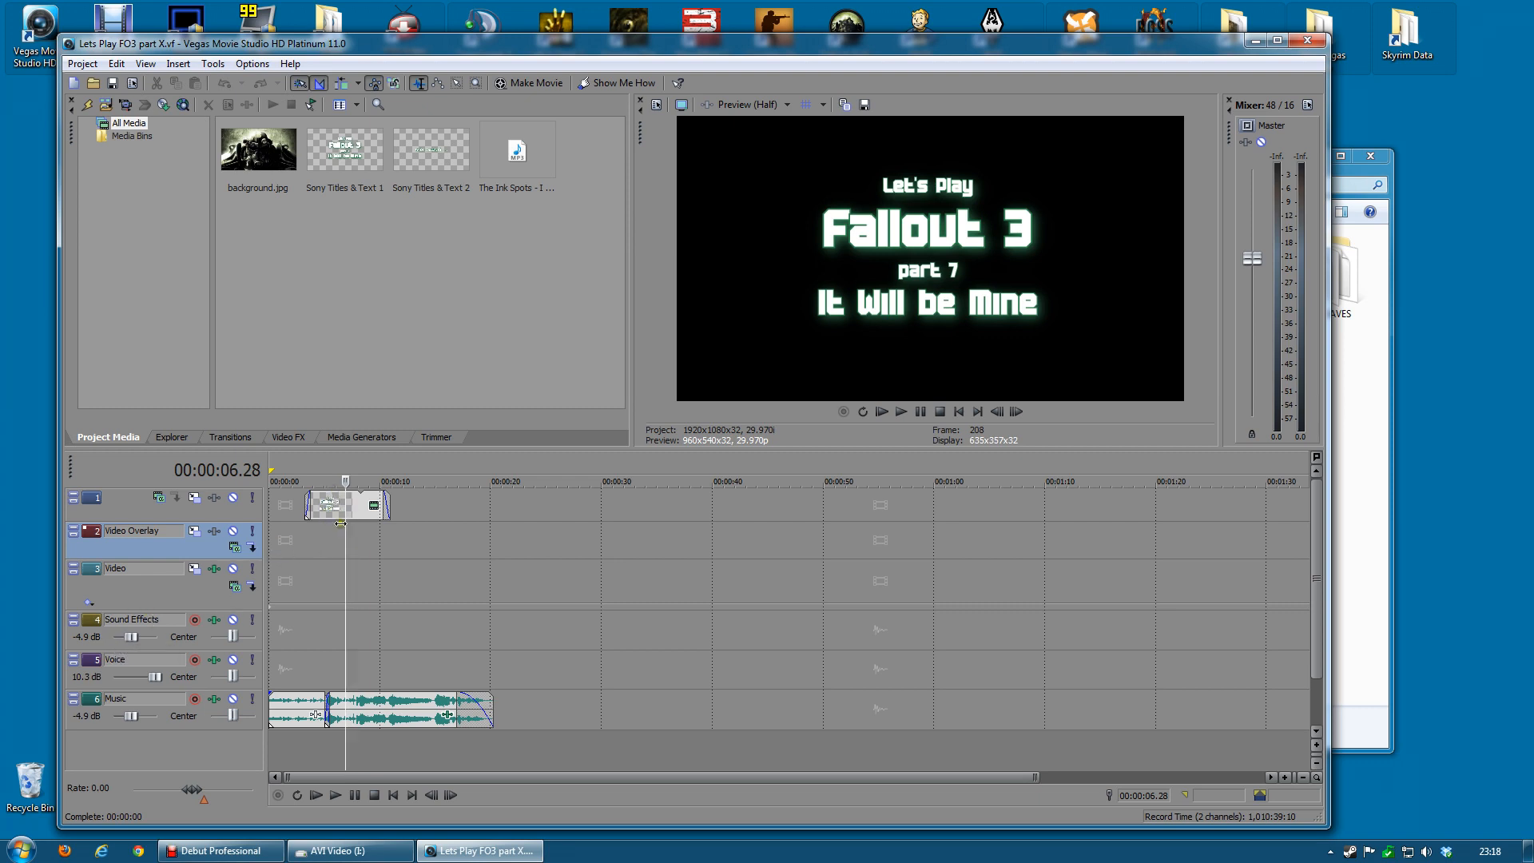
Step: Change the part number in the Fallout 3 title text to 11 and close the title editor
{"action": "left_click", "coordinate": [373, 505]}
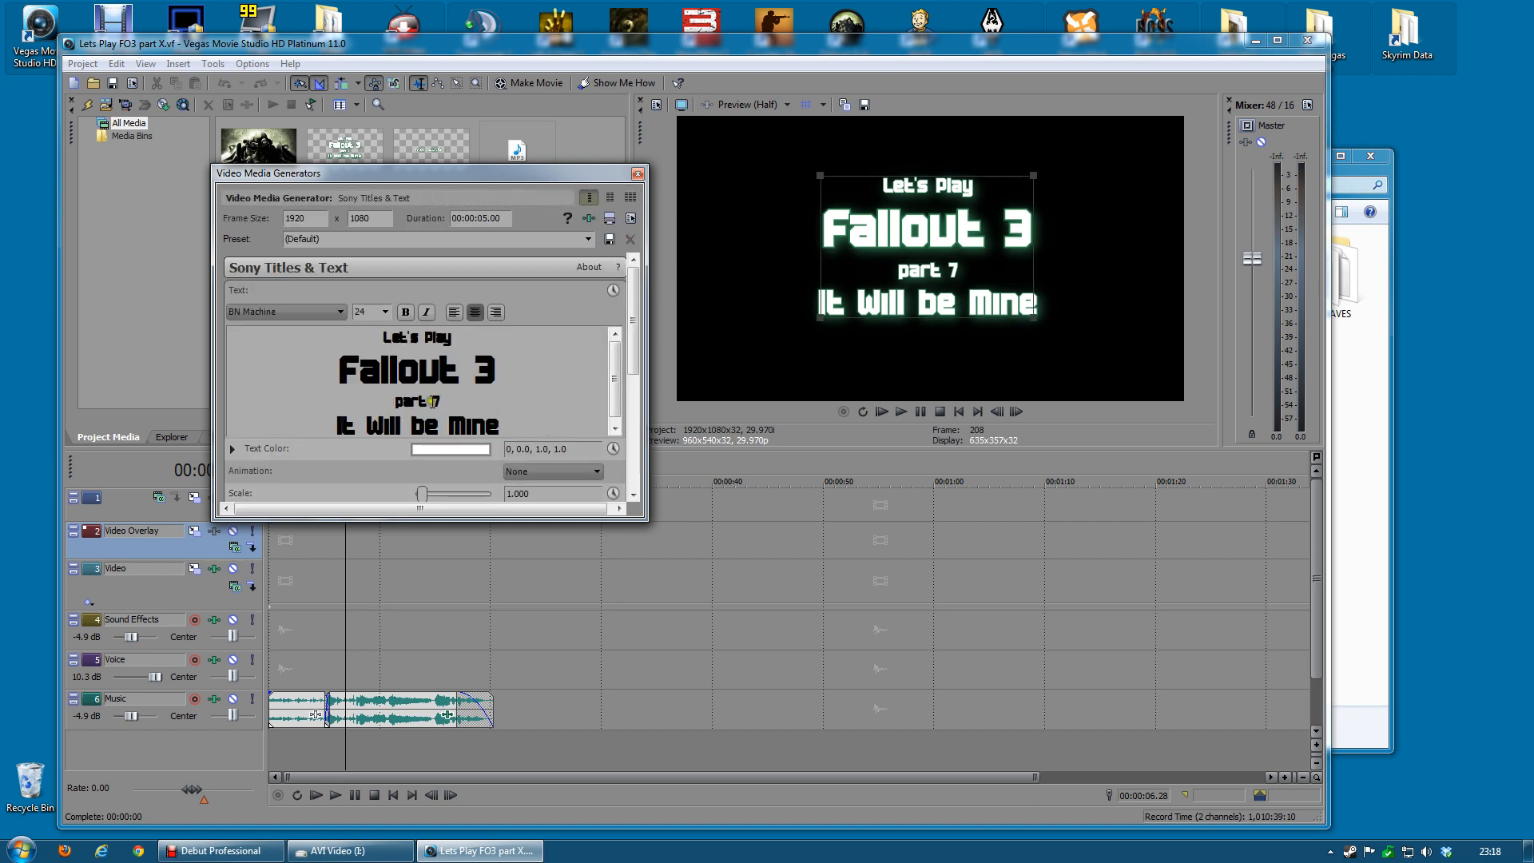
{"action": "double_click", "coordinate": [432, 400]}
{"action": "type", "text": "1"}
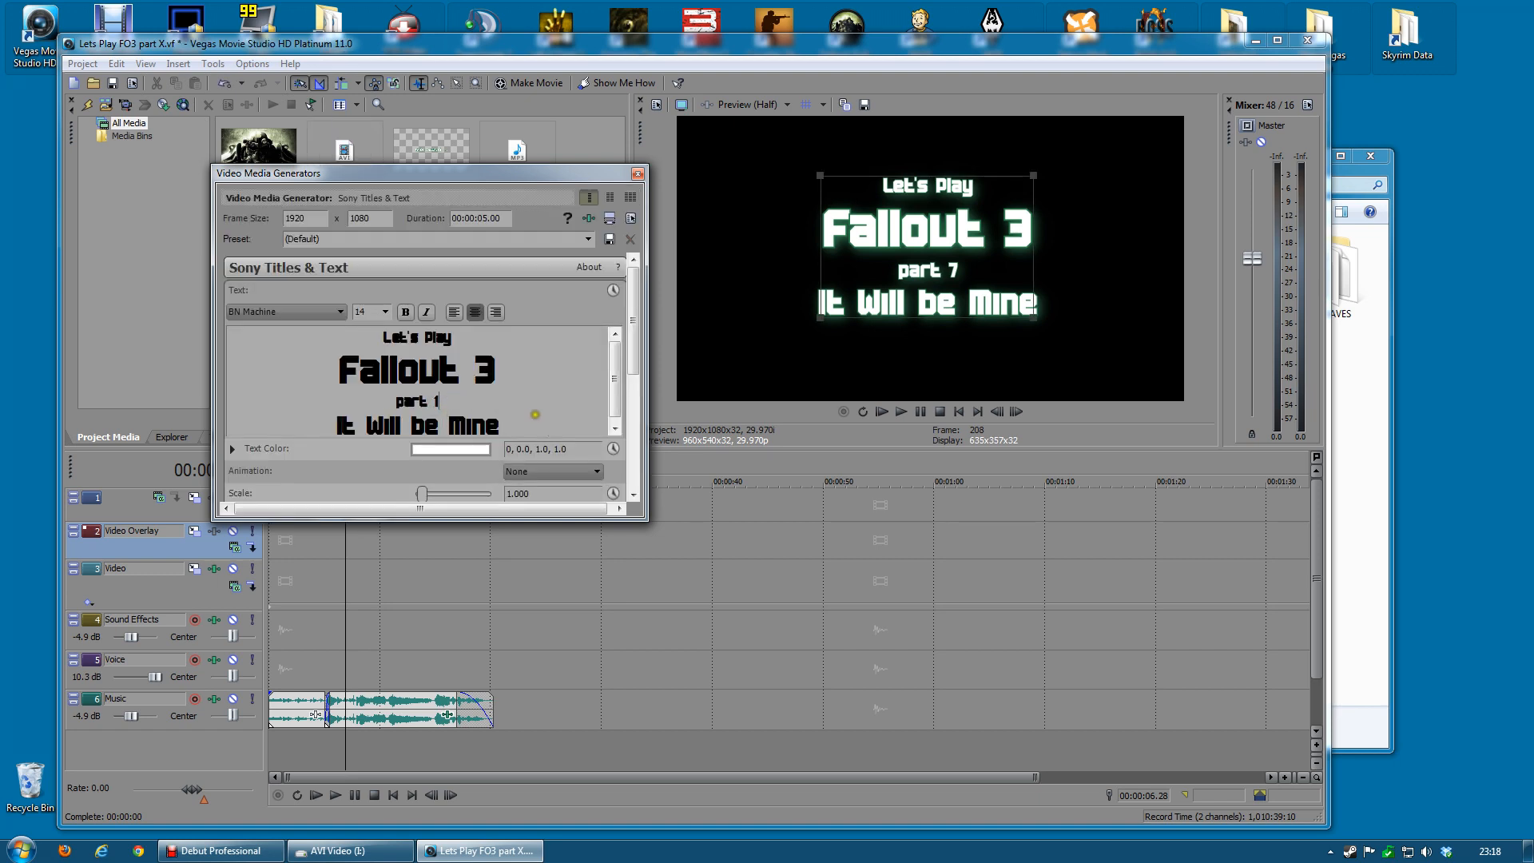
{"action": "type", "text": "1"}
{"action": "left_click_drag", "start_coordinate": [497, 425], "coordinate": [339, 424]}
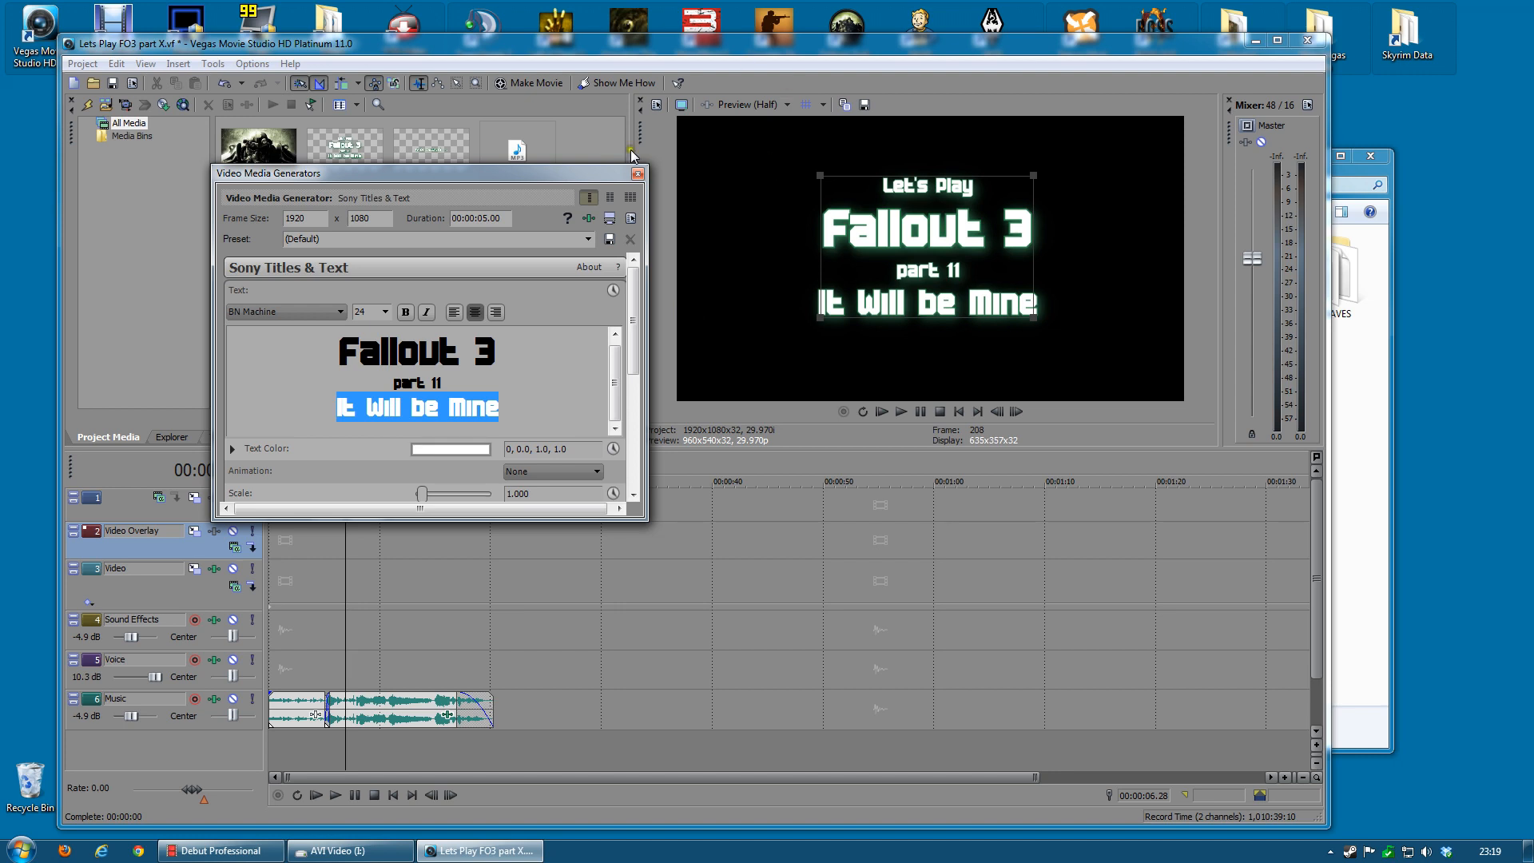
{"action": "left_click", "coordinate": [638, 172]}
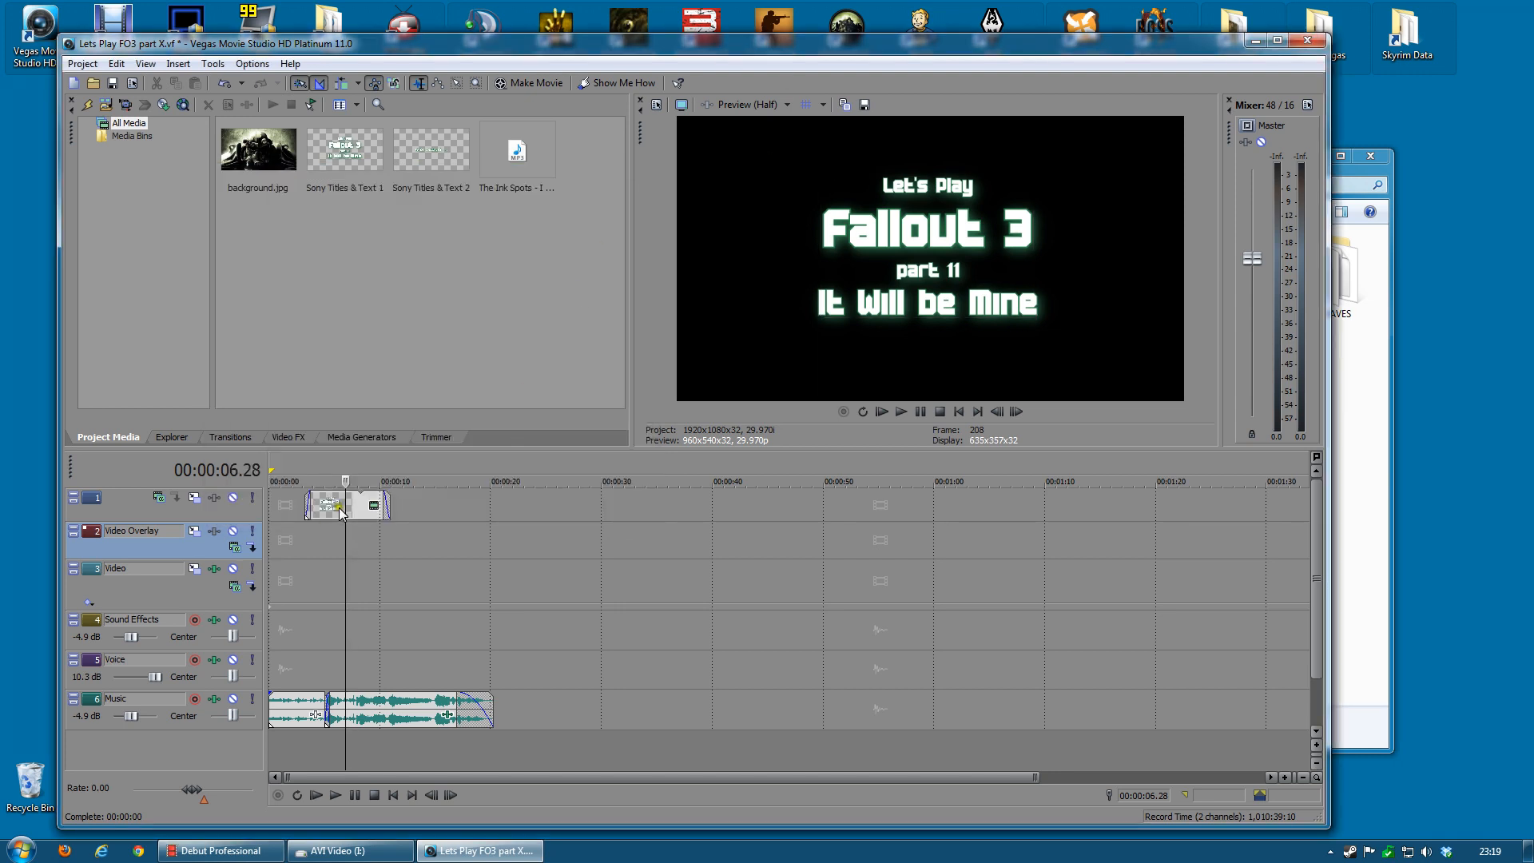
Step: Move the title clip on the first track about 2.21 (seconds.frames) earlier on the timeline
{"action": "left_click", "coordinate": [300, 585]}
{"action": "scroll", "coordinate": [367, 592], "scroll_direction": "up", "scroll_amount": 4}
{"action": "left_click_drag", "start_coordinate": [551, 507], "coordinate": [432, 515]}
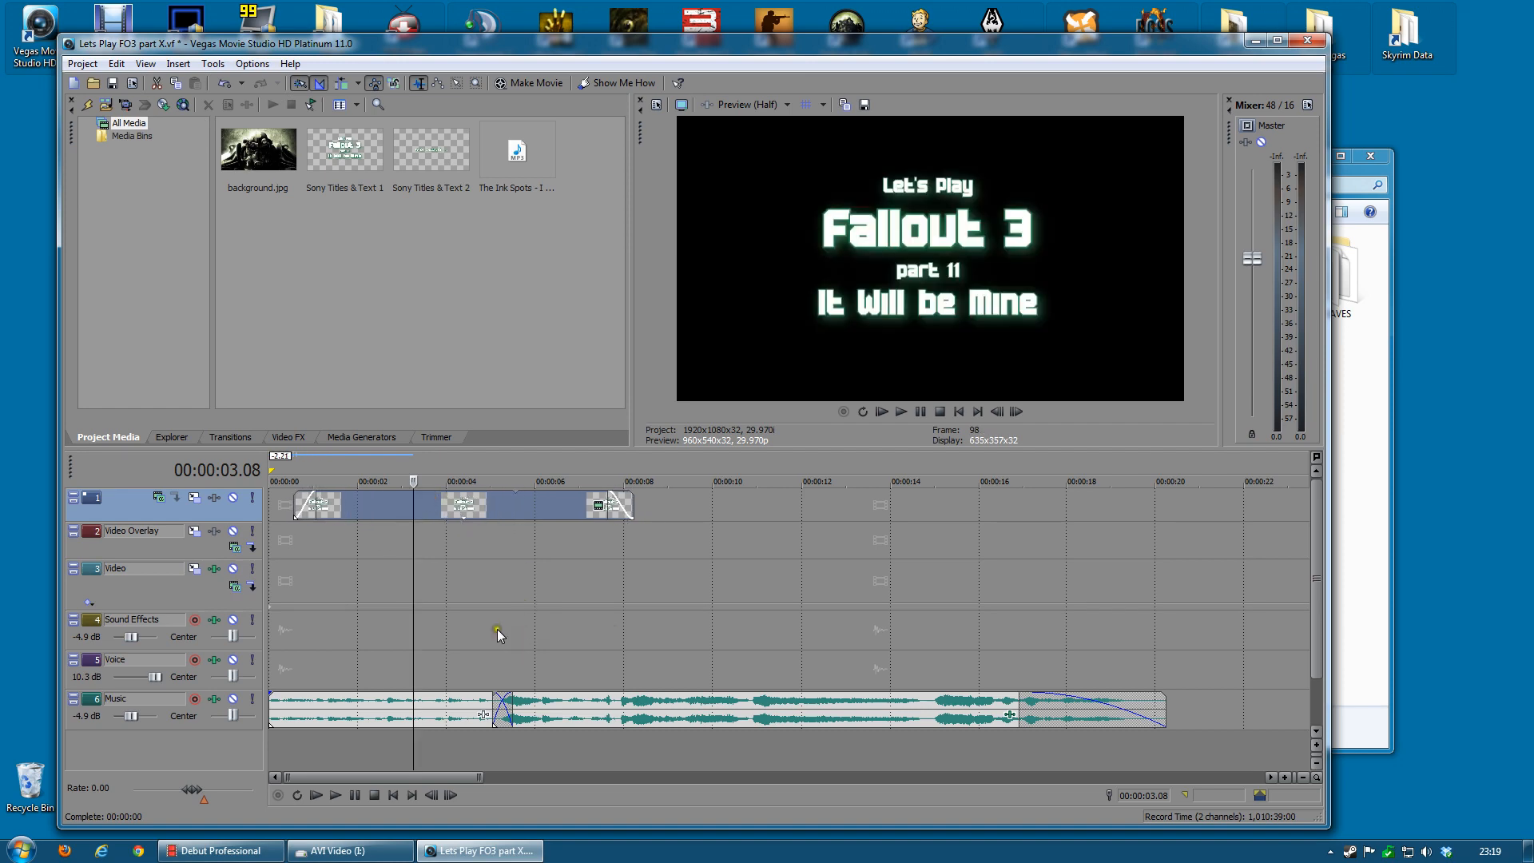
Step: Save the project as Lets Play FO3 part 11.vf in a new lp fo3 folder within the Vegas projects folder
{"action": "left_click", "coordinate": [83, 63]}
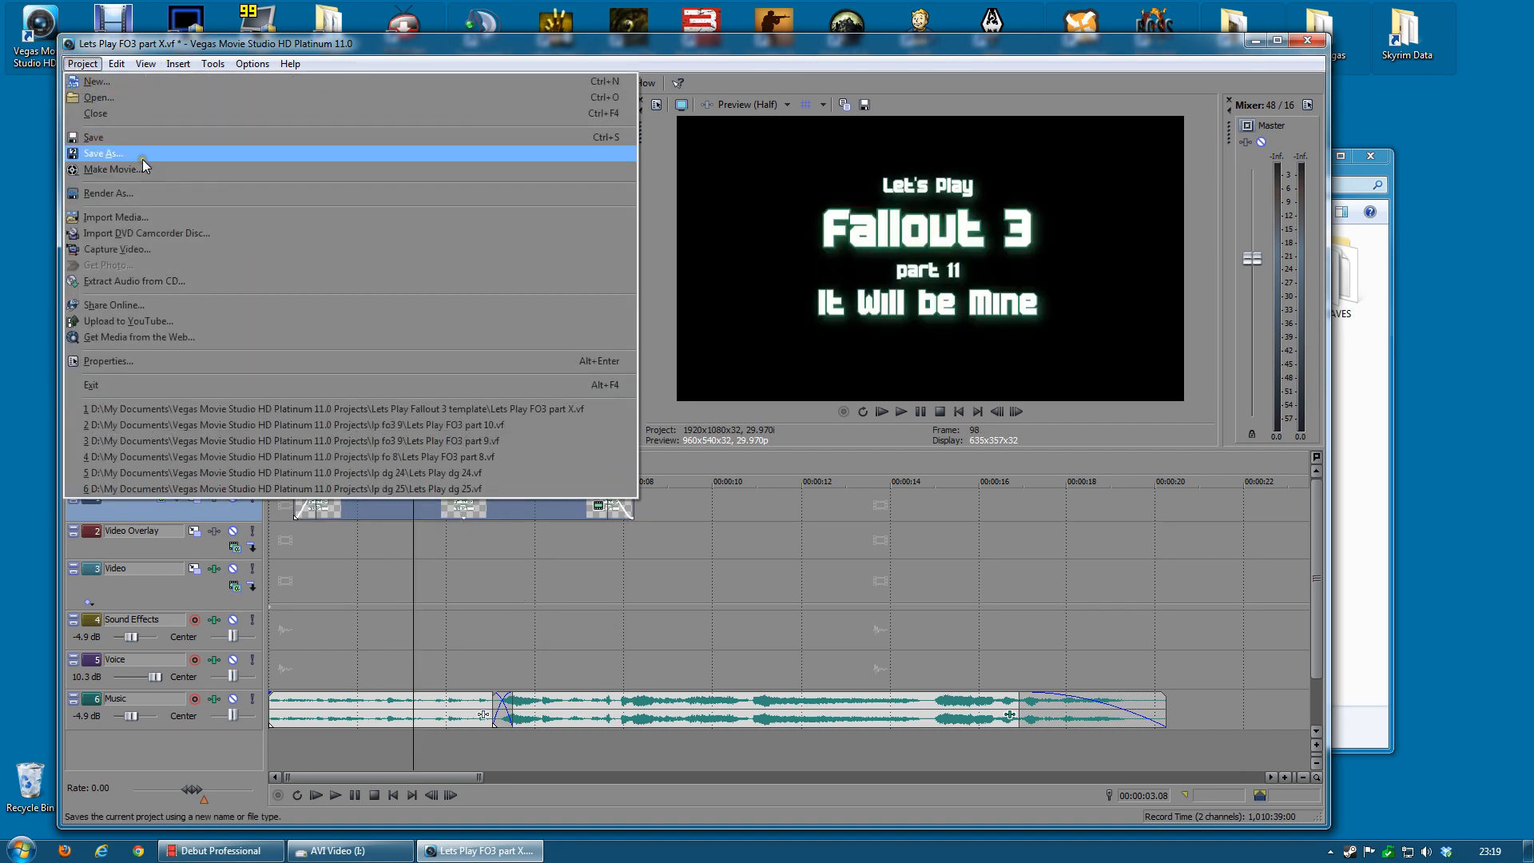
{"action": "left_click", "coordinate": [142, 155]}
{"action": "left_click", "coordinate": [794, 183]}
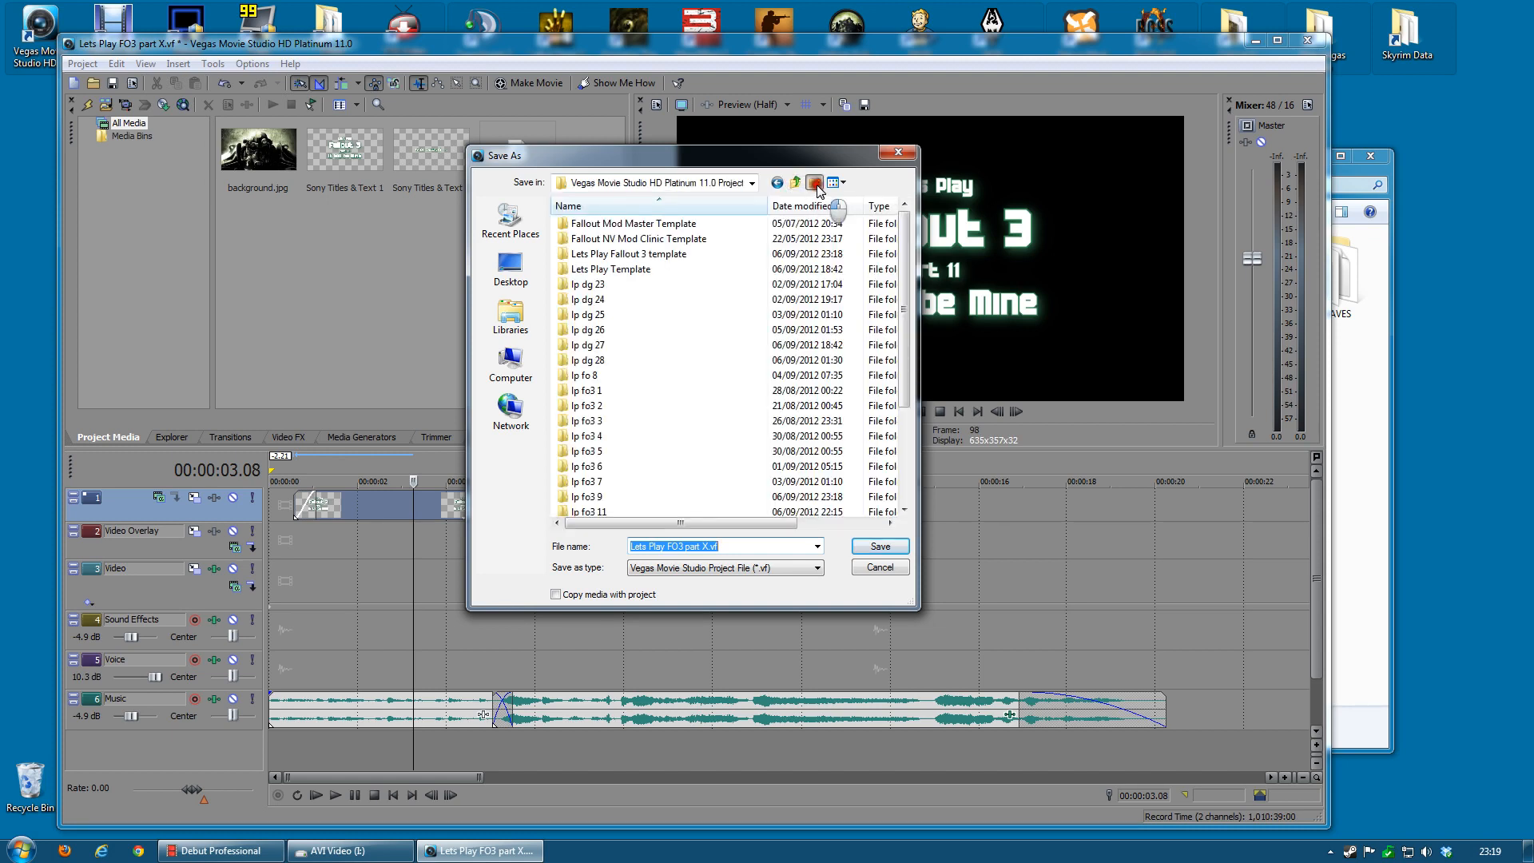
{"action": "left_click", "coordinate": [814, 183]}
{"action": "type", "text": "lp fo"}
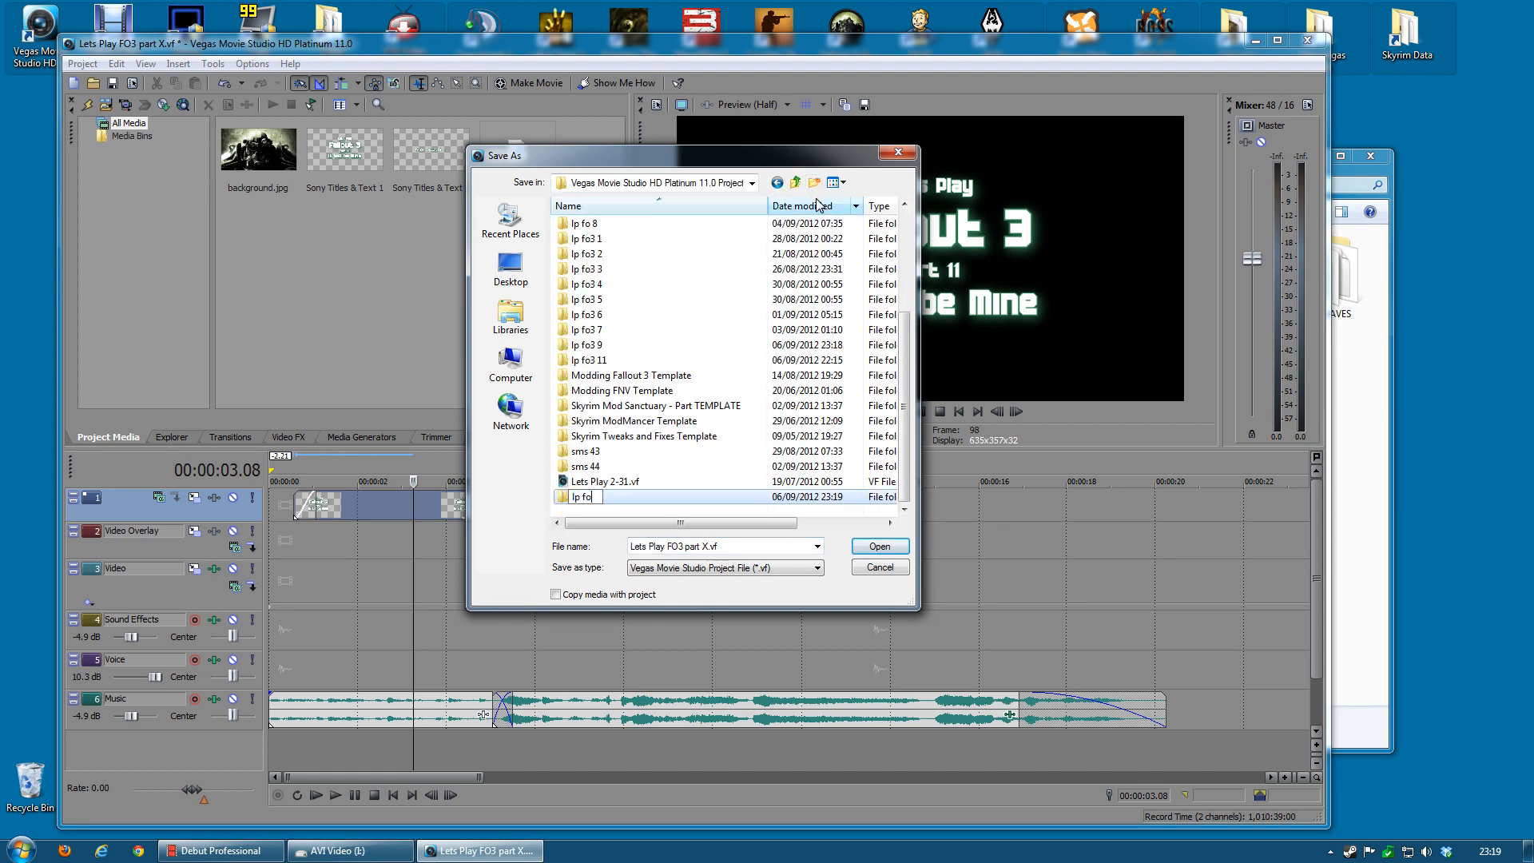
{"action": "type", "text": "3"}
{"action": "key", "text": "Return"}
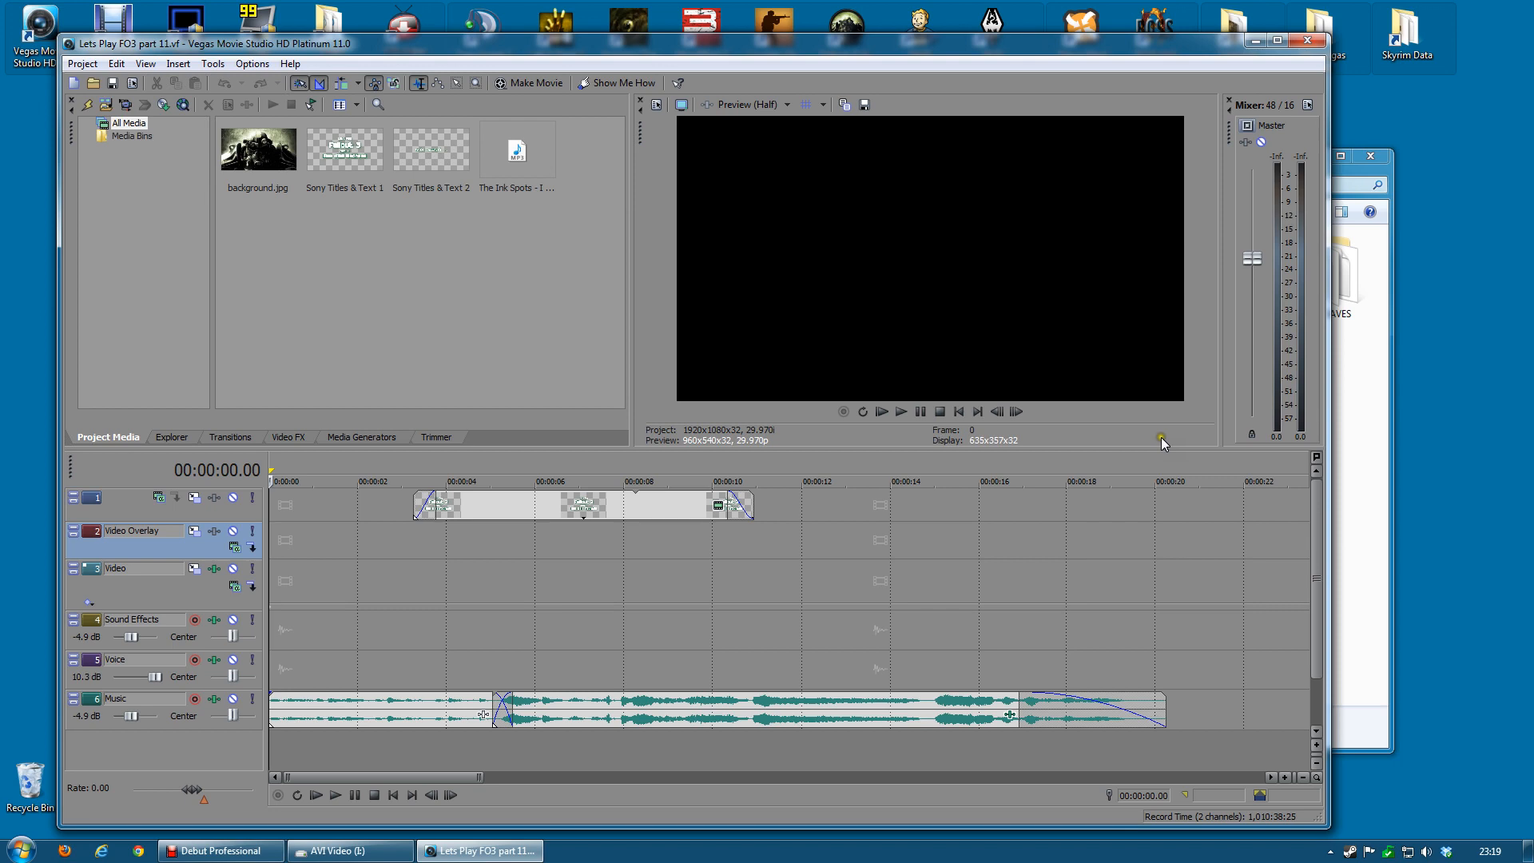
Step: Add the three Fallout3 AVI recordings from the lp fo3 11 folder to the project media and close the folder window
{"action": "scroll", "coordinate": [819, 585], "scroll_direction": "down", "scroll_amount": 5}
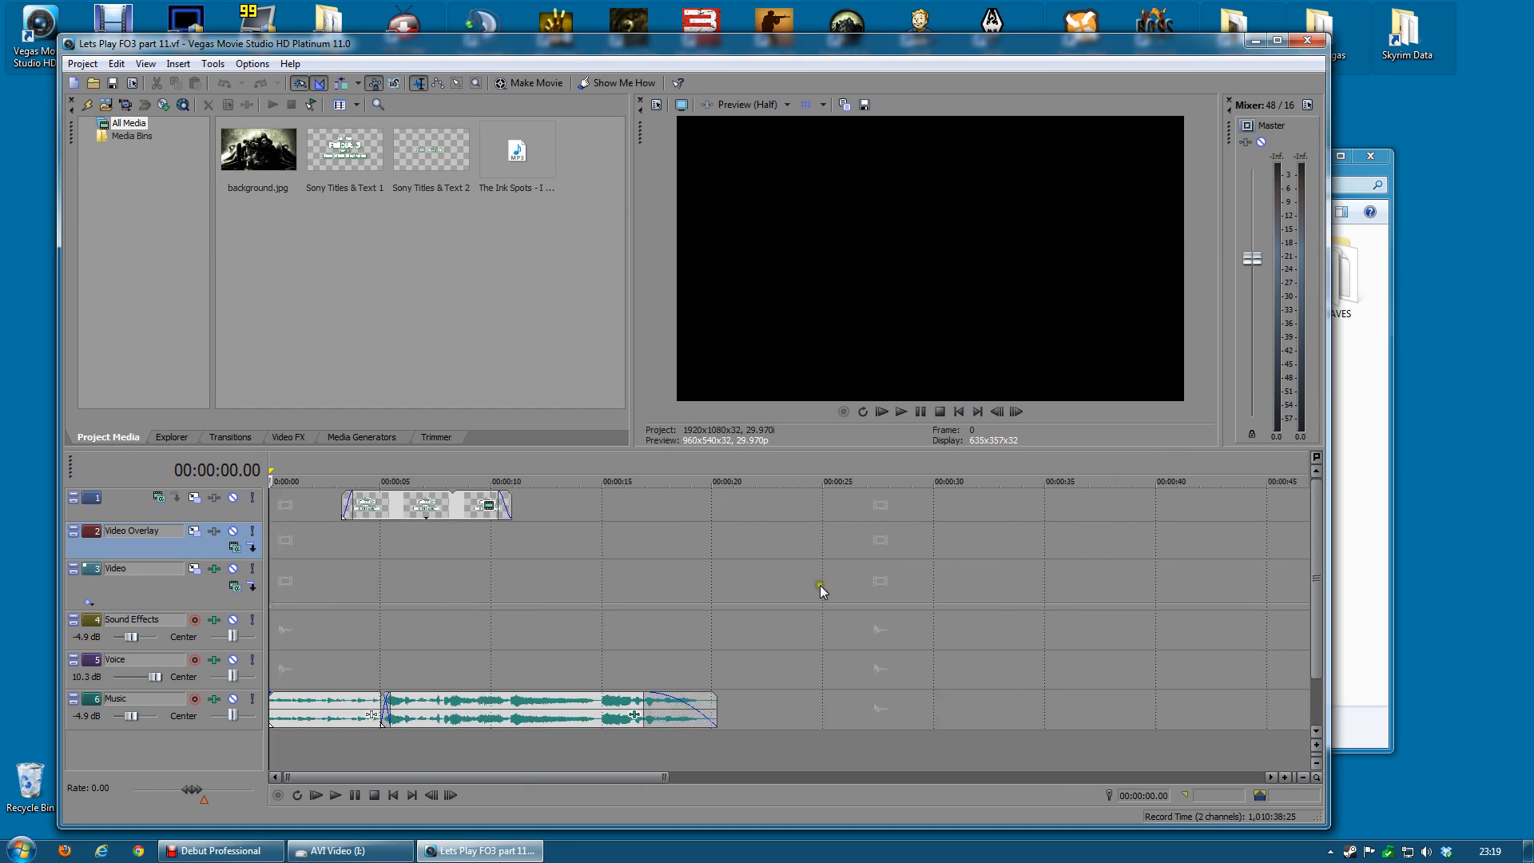
{"action": "left_click", "coordinate": [1380, 413]}
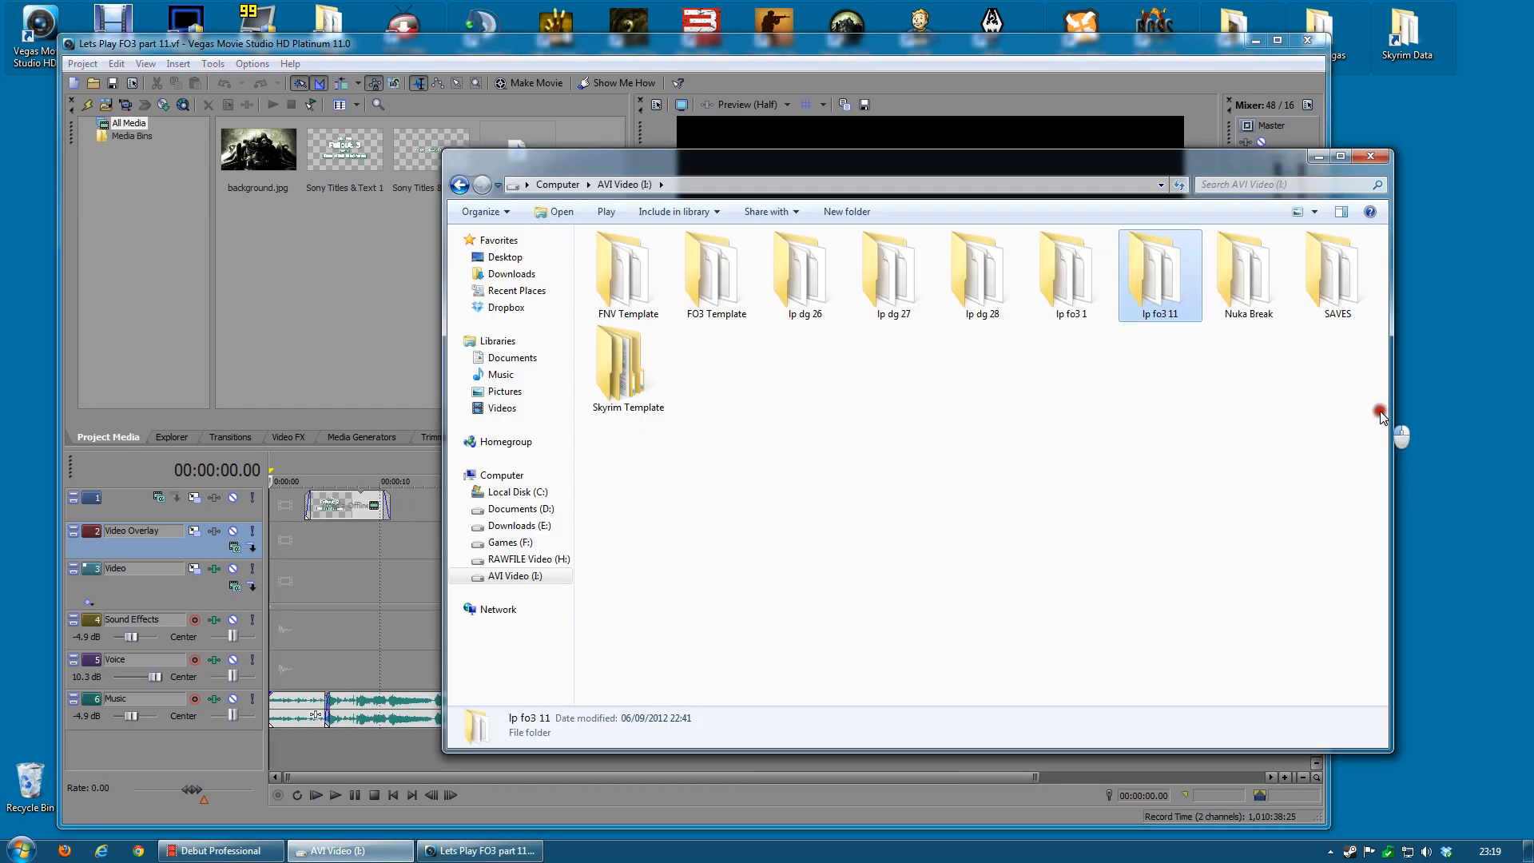
{"action": "double_click", "coordinate": [1162, 275]}
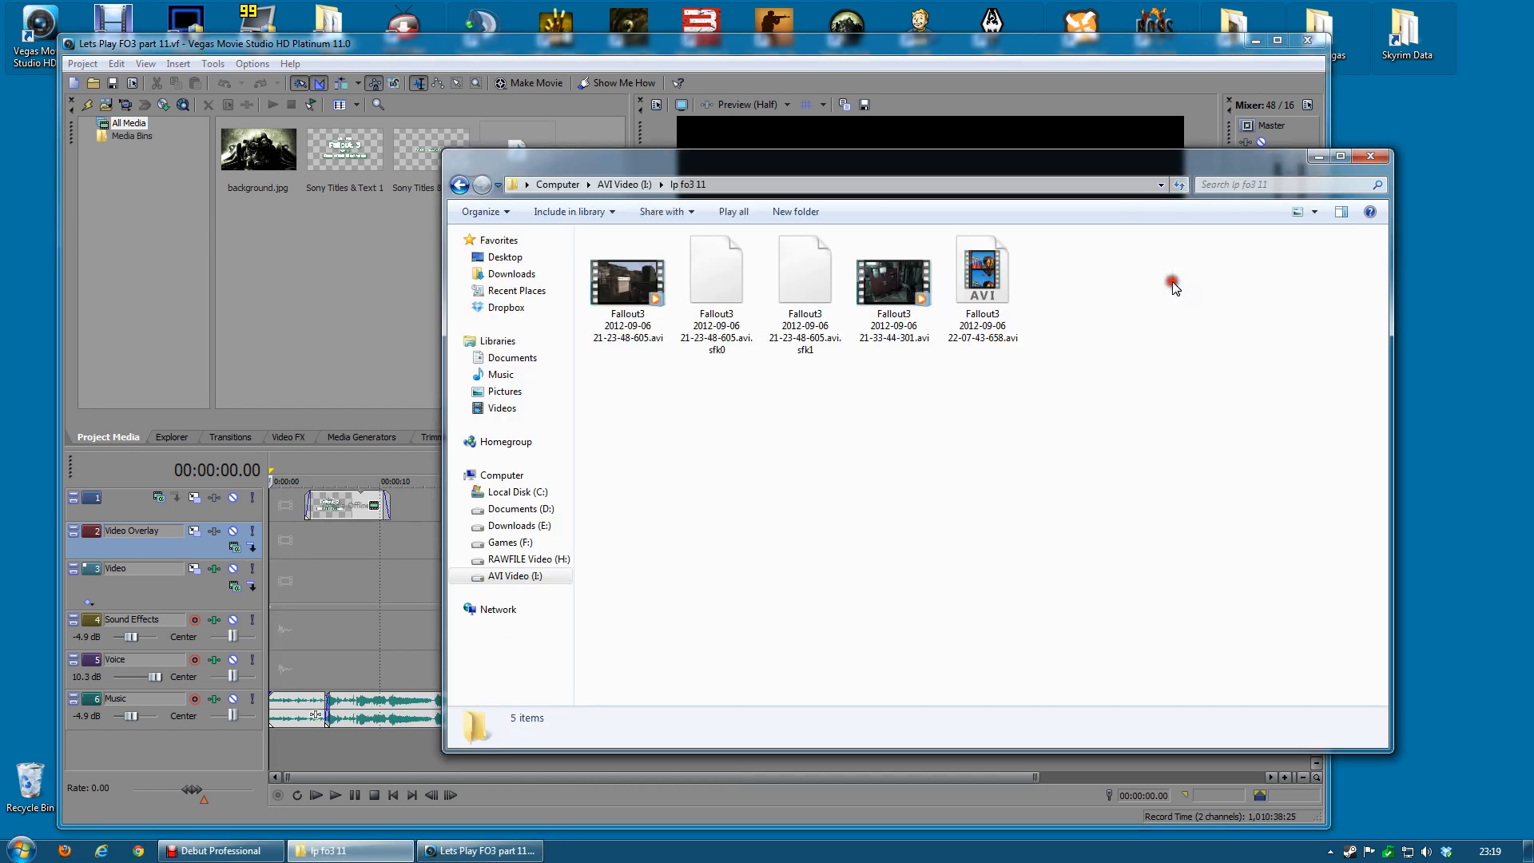
{"action": "left_click", "coordinate": [893, 284], "text": "ctrl"}
{"action": "left_click", "coordinate": [982, 283], "text": "ctrl"}
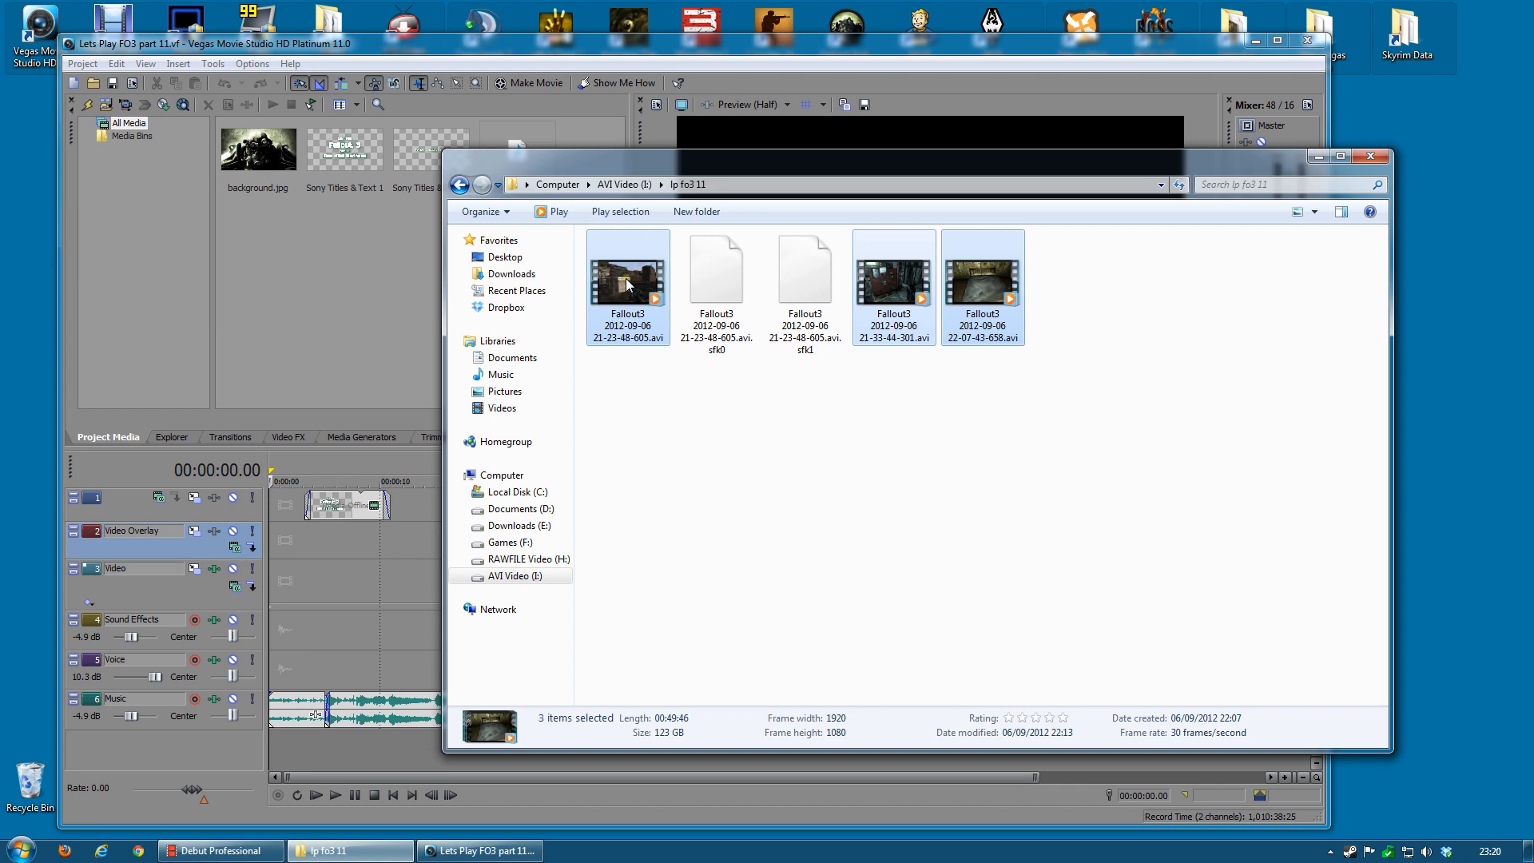
{"action": "left_click_drag", "start_coordinate": [635, 291], "coordinate": [309, 278]}
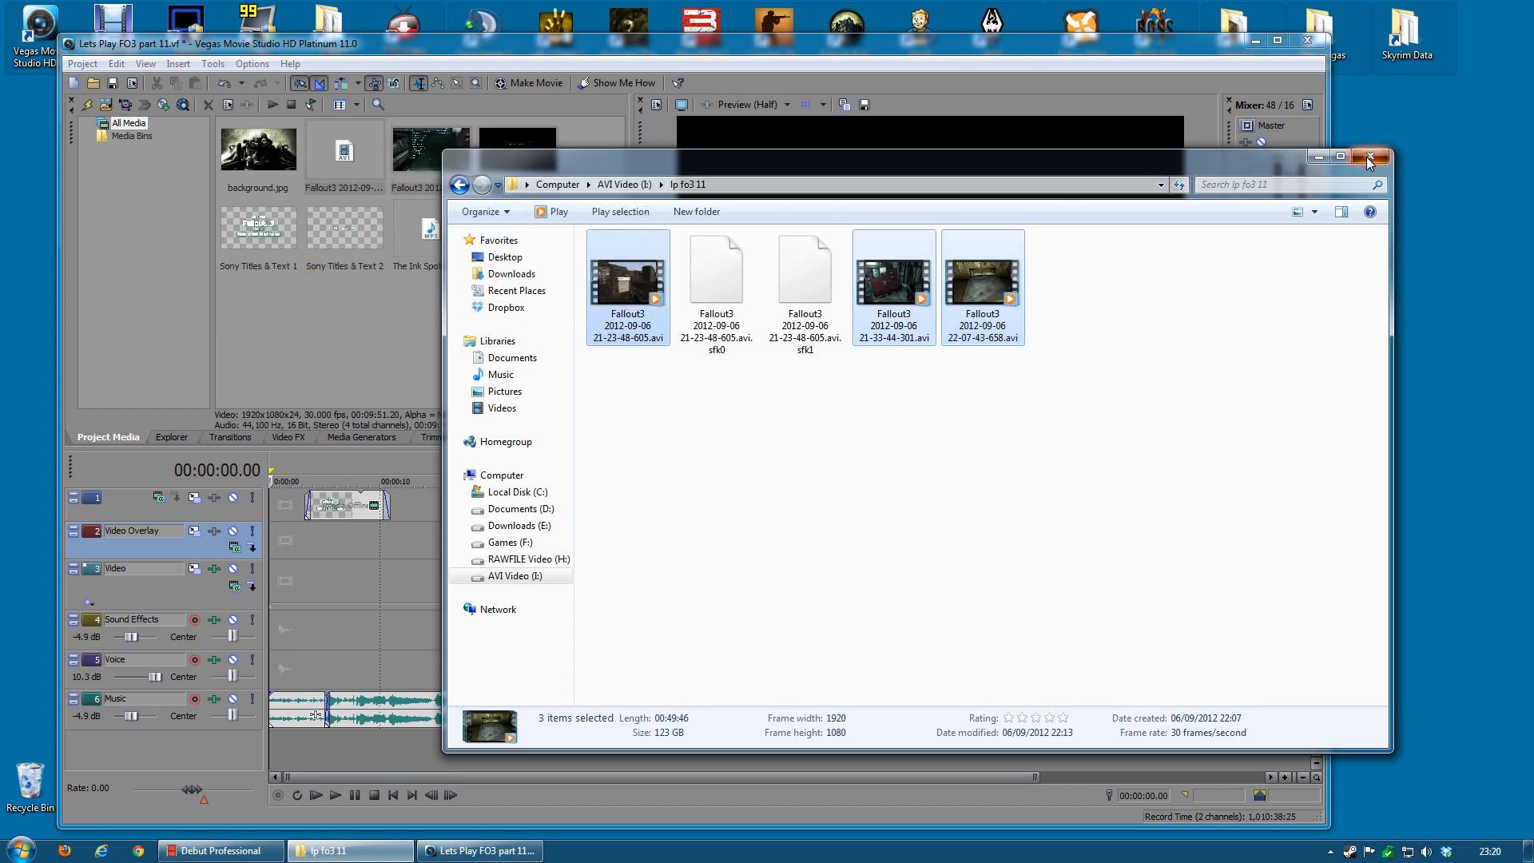
{"action": "left_click", "coordinate": [1369, 159]}
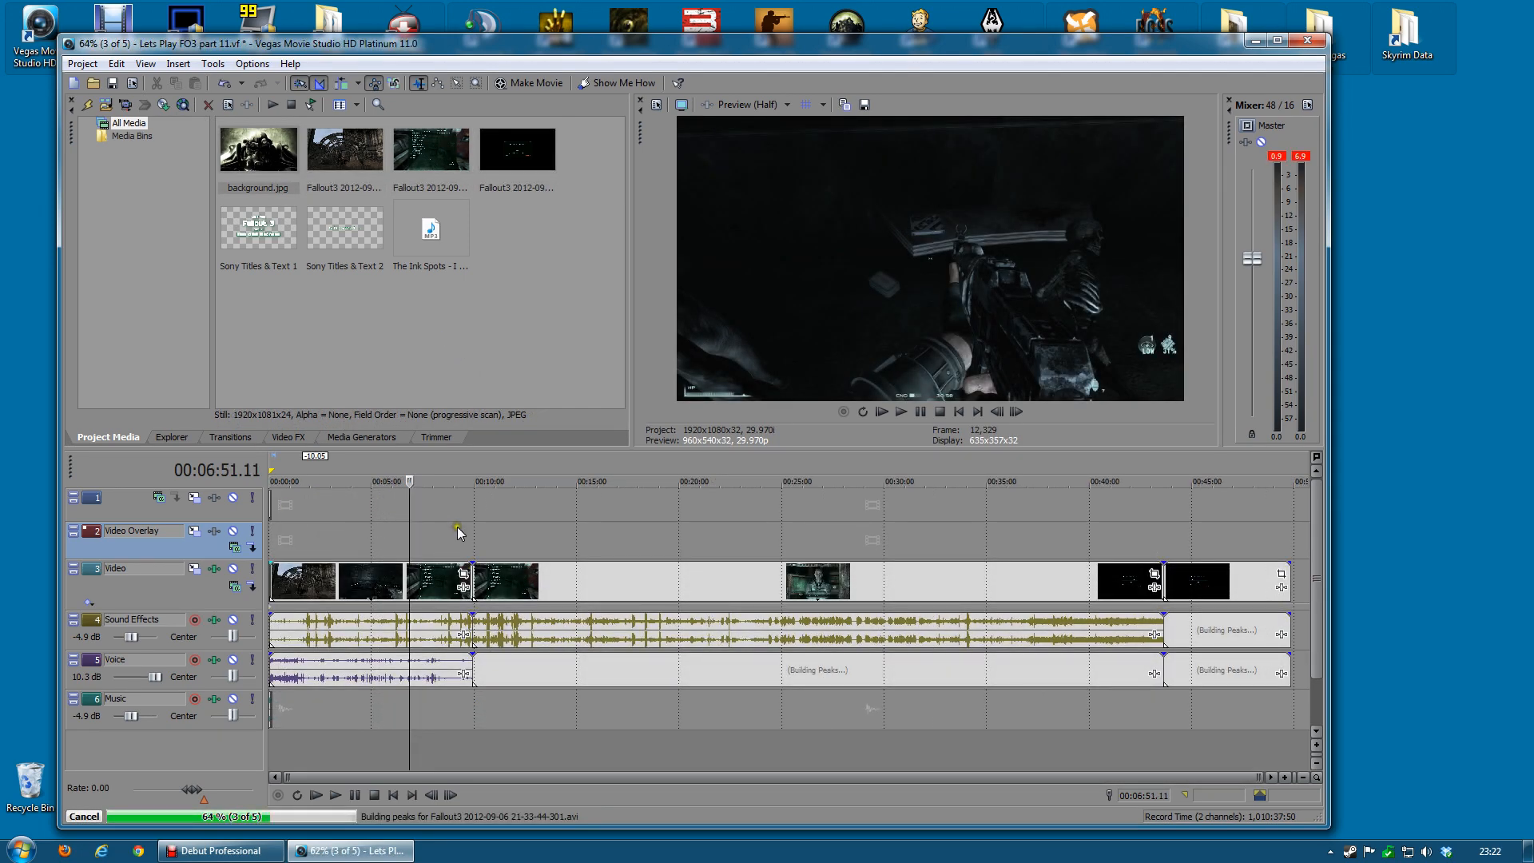
Step: Preview the gameplay footage at several points across the timeline, including 00:09:11.20, 00:45:46.15 and 00:08:17.26
{"action": "left_click", "coordinate": [457, 526]}
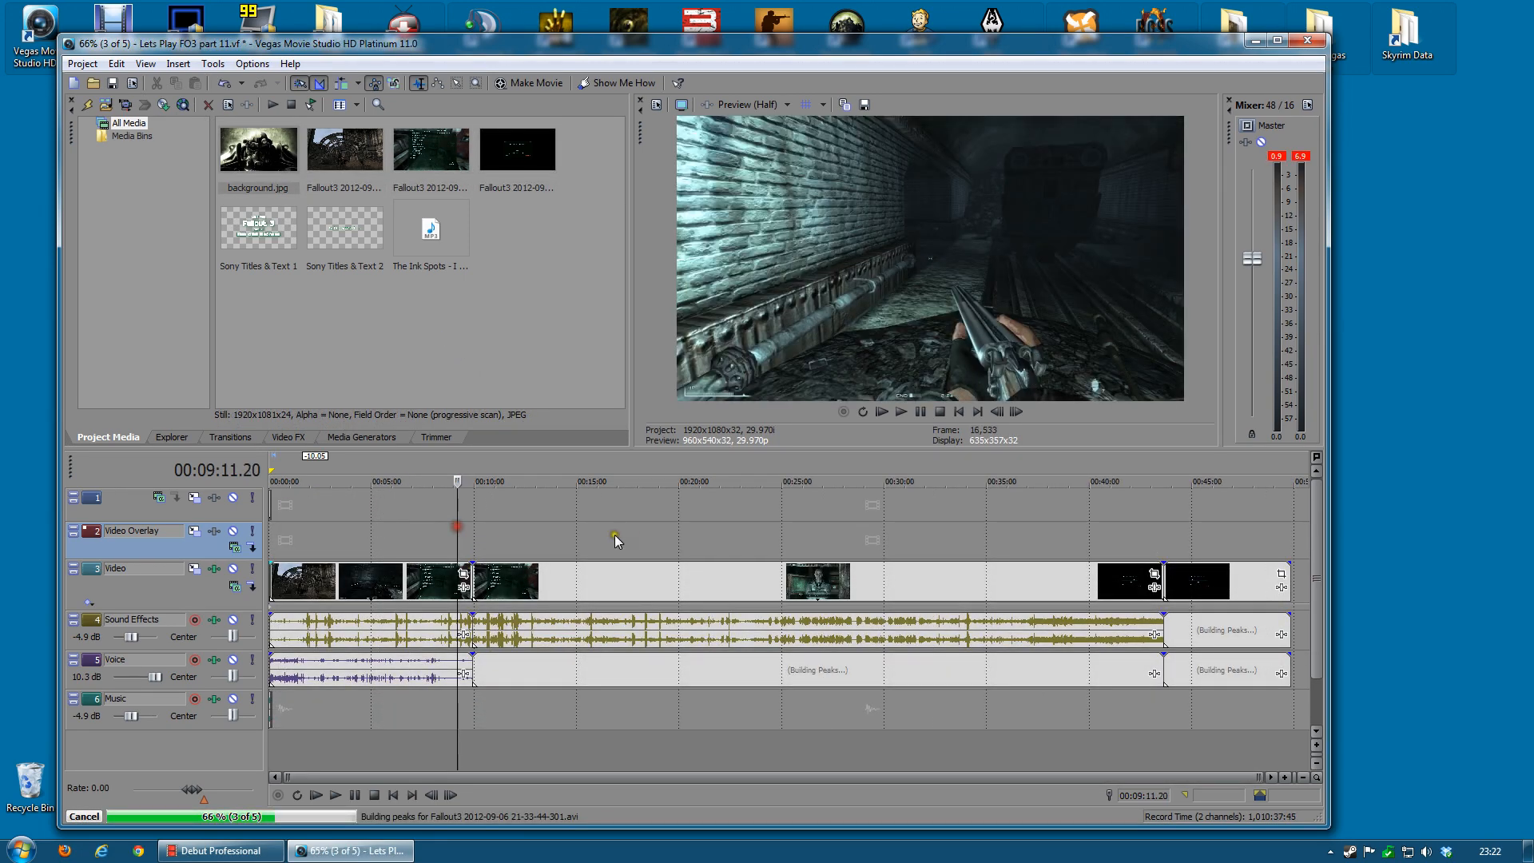
{"action": "left_click", "coordinate": [722, 526]}
{"action": "left_click", "coordinate": [1207, 543]}
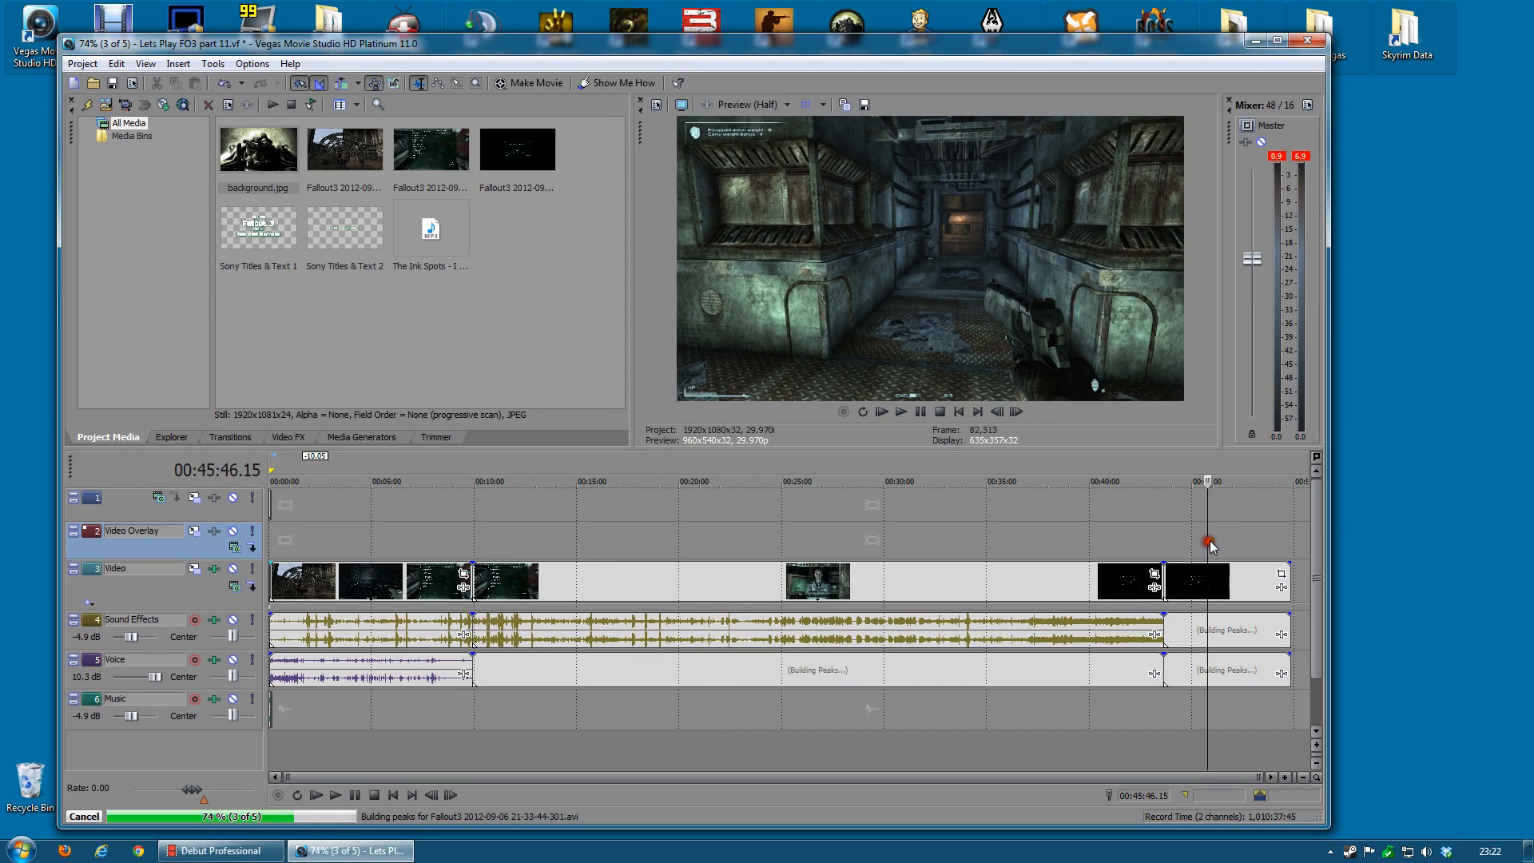
{"action": "left_click", "coordinate": [439, 537]}
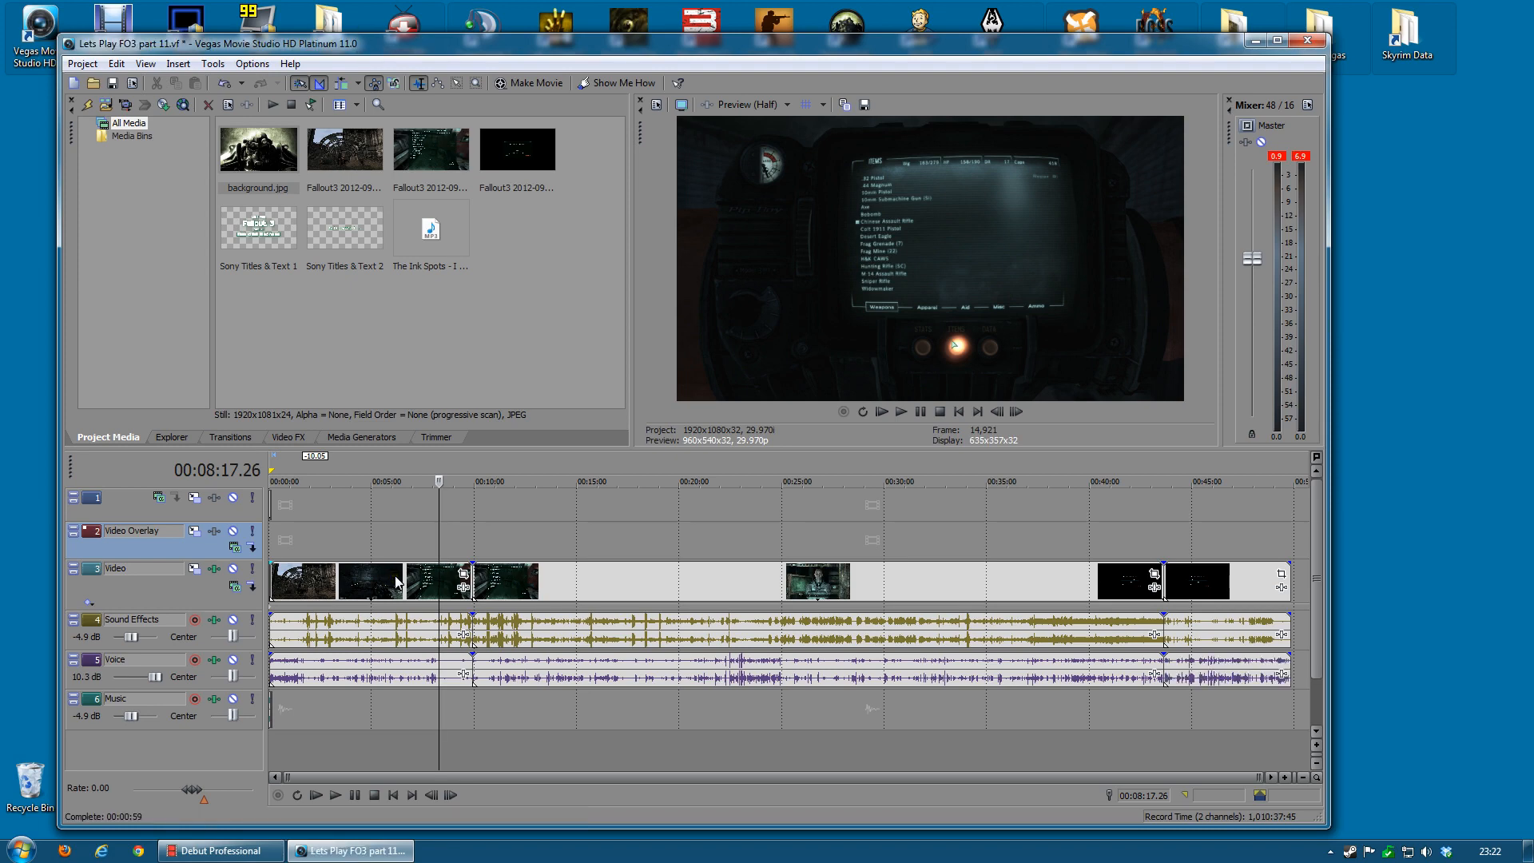
Step: Set the first gameplay clip to Disable resample in its video event properties
{"action": "right_click", "coordinate": [397, 583]}
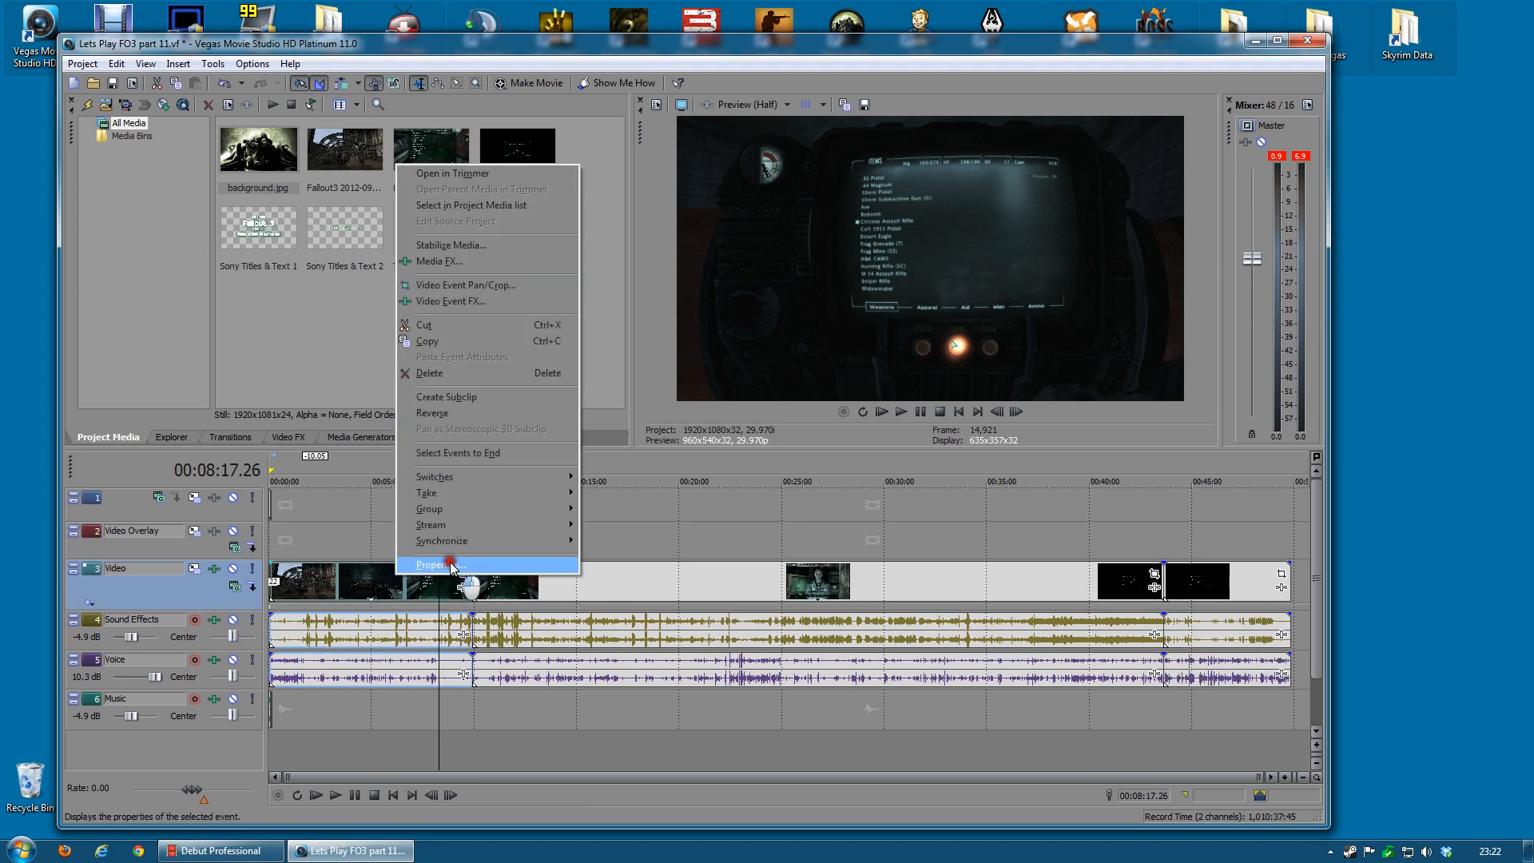
{"action": "left_click", "coordinate": [451, 565]}
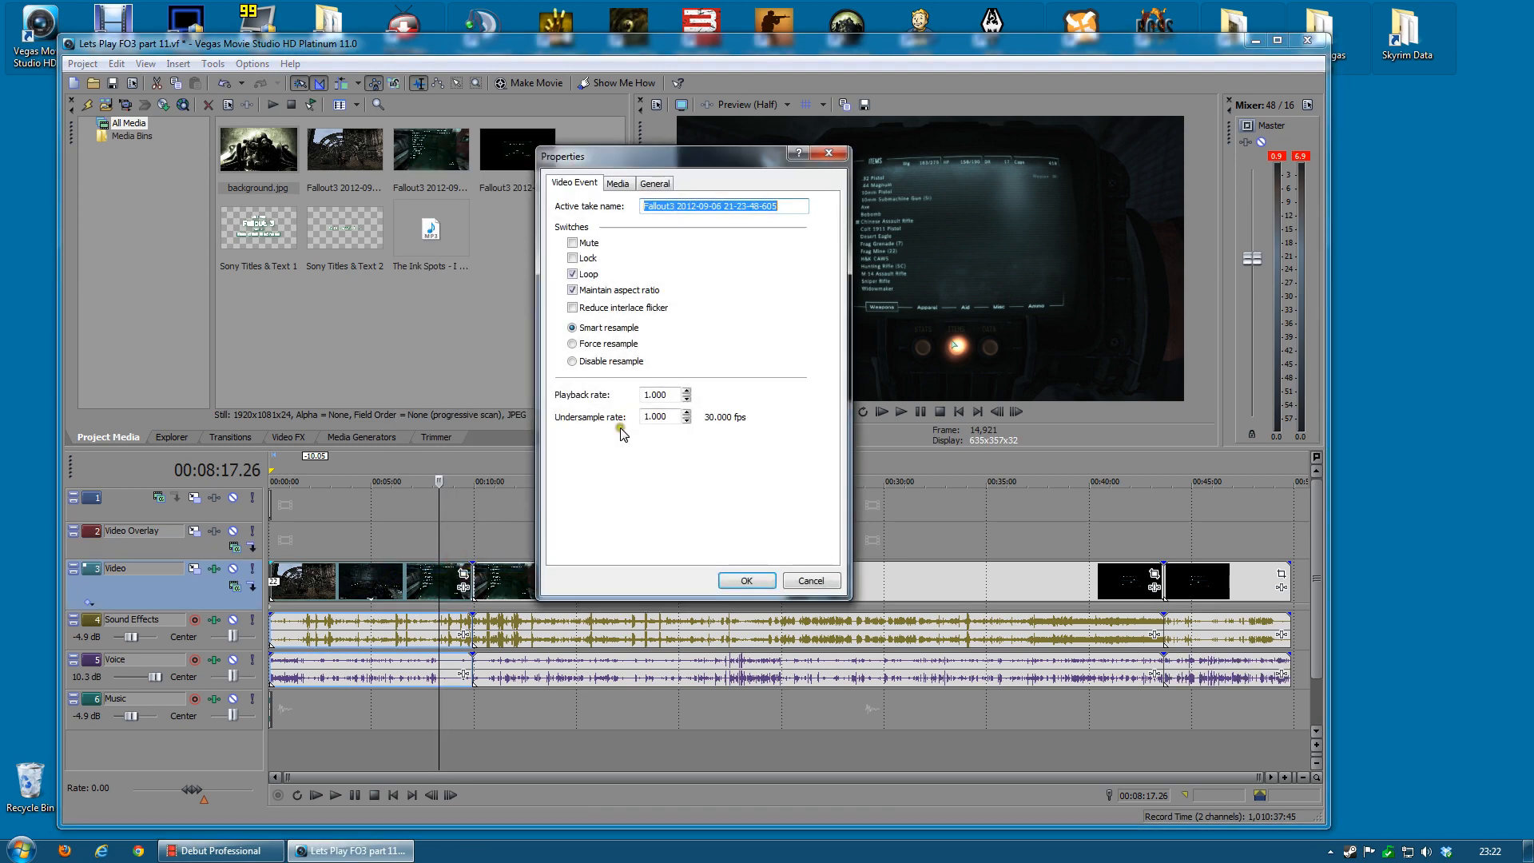
{"action": "left_click", "coordinate": [583, 363]}
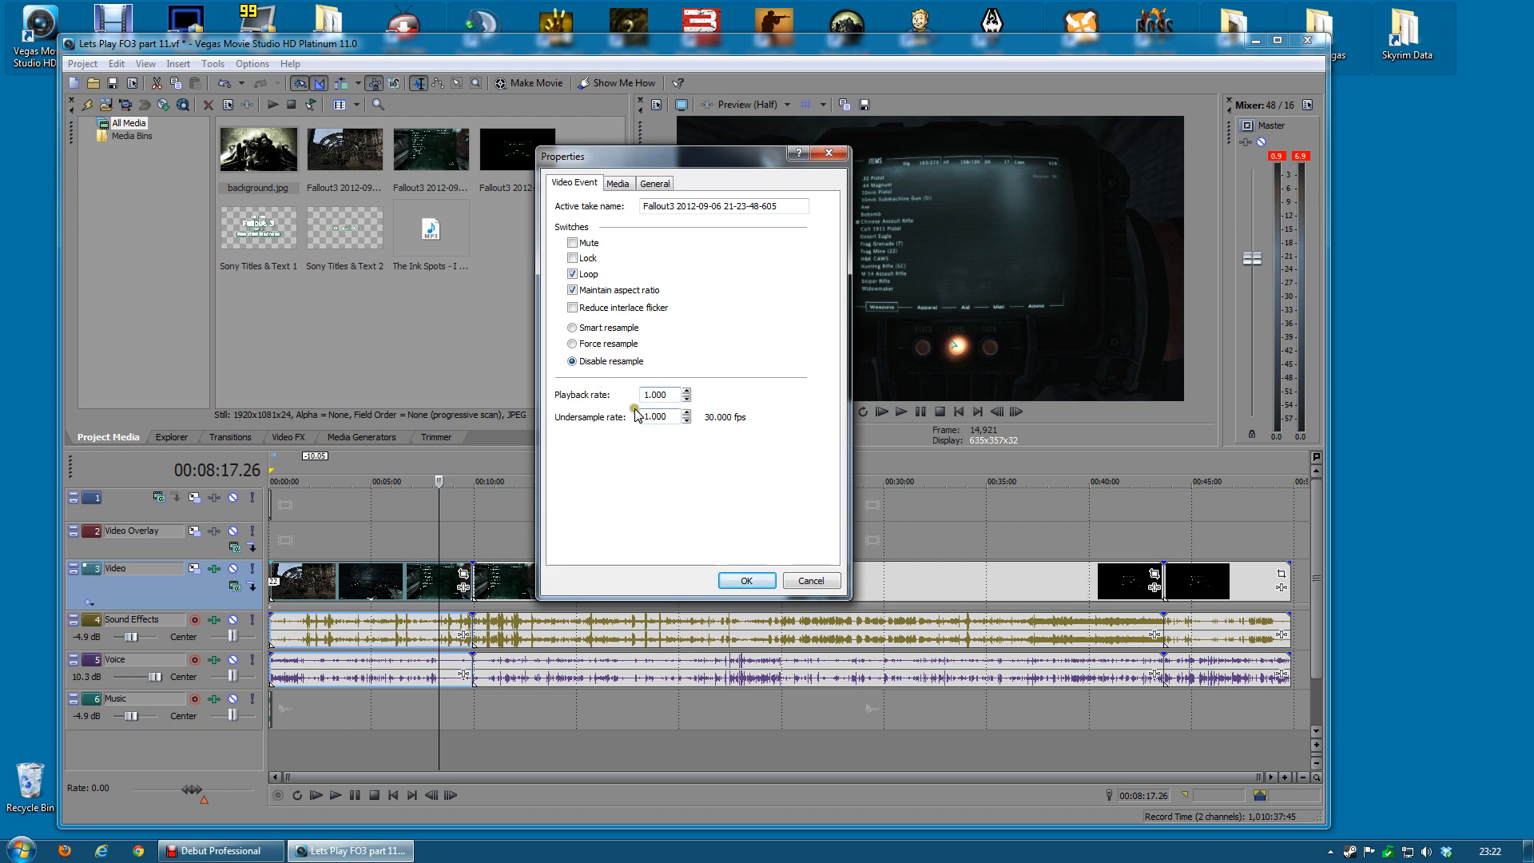
{"action": "left_click", "coordinate": [746, 581]}
Step: Set the second and third gameplay clips to Disable resample in their video event properties
{"action": "right_click", "coordinate": [631, 586]}
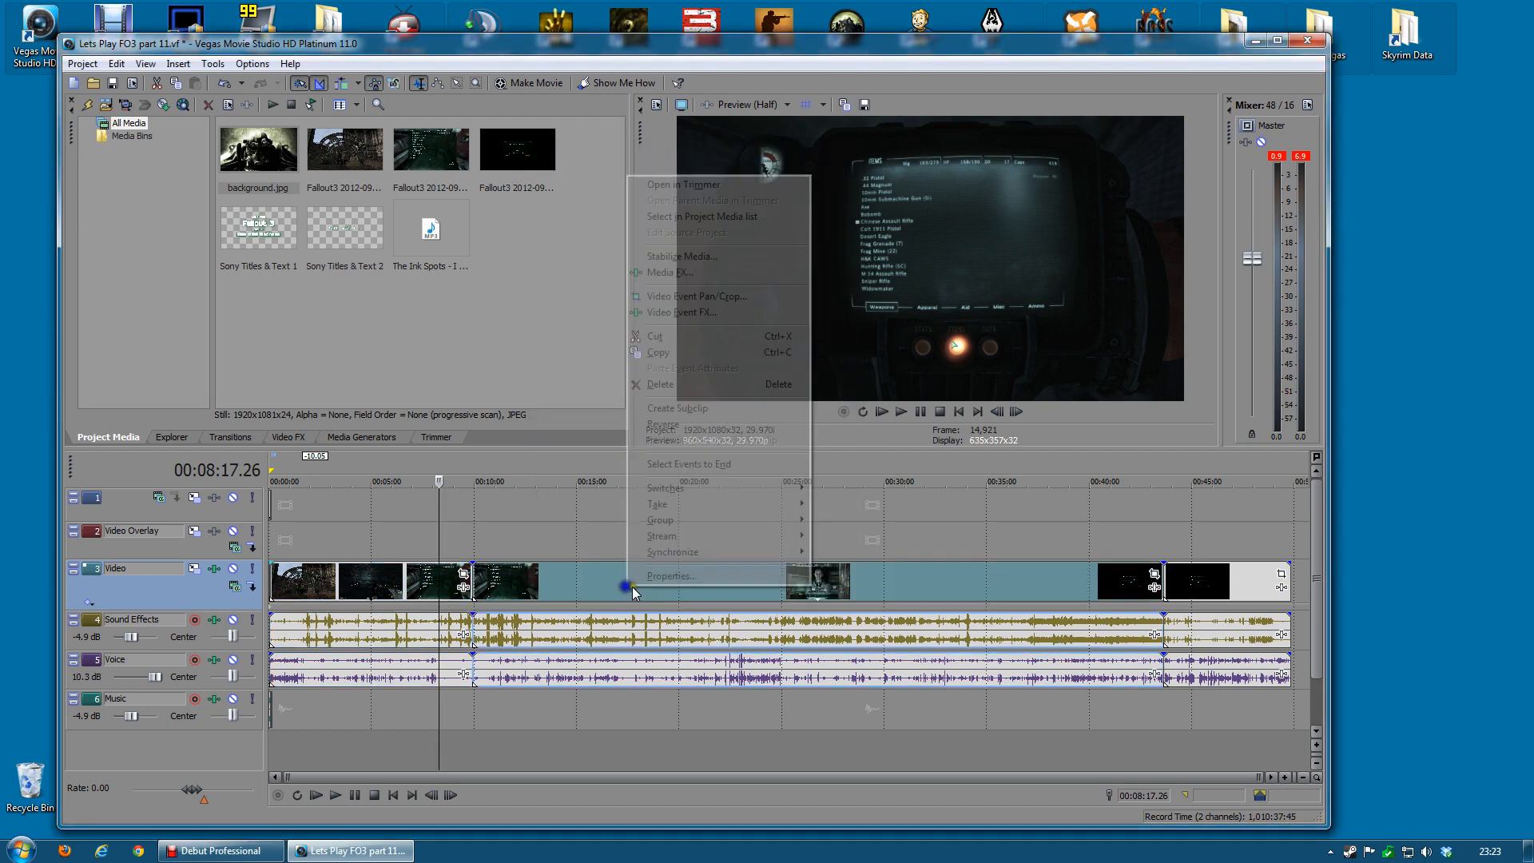
{"action": "left_click", "coordinate": [647, 577]}
{"action": "left_click", "coordinate": [614, 361]}
{"action": "left_click", "coordinate": [746, 580]}
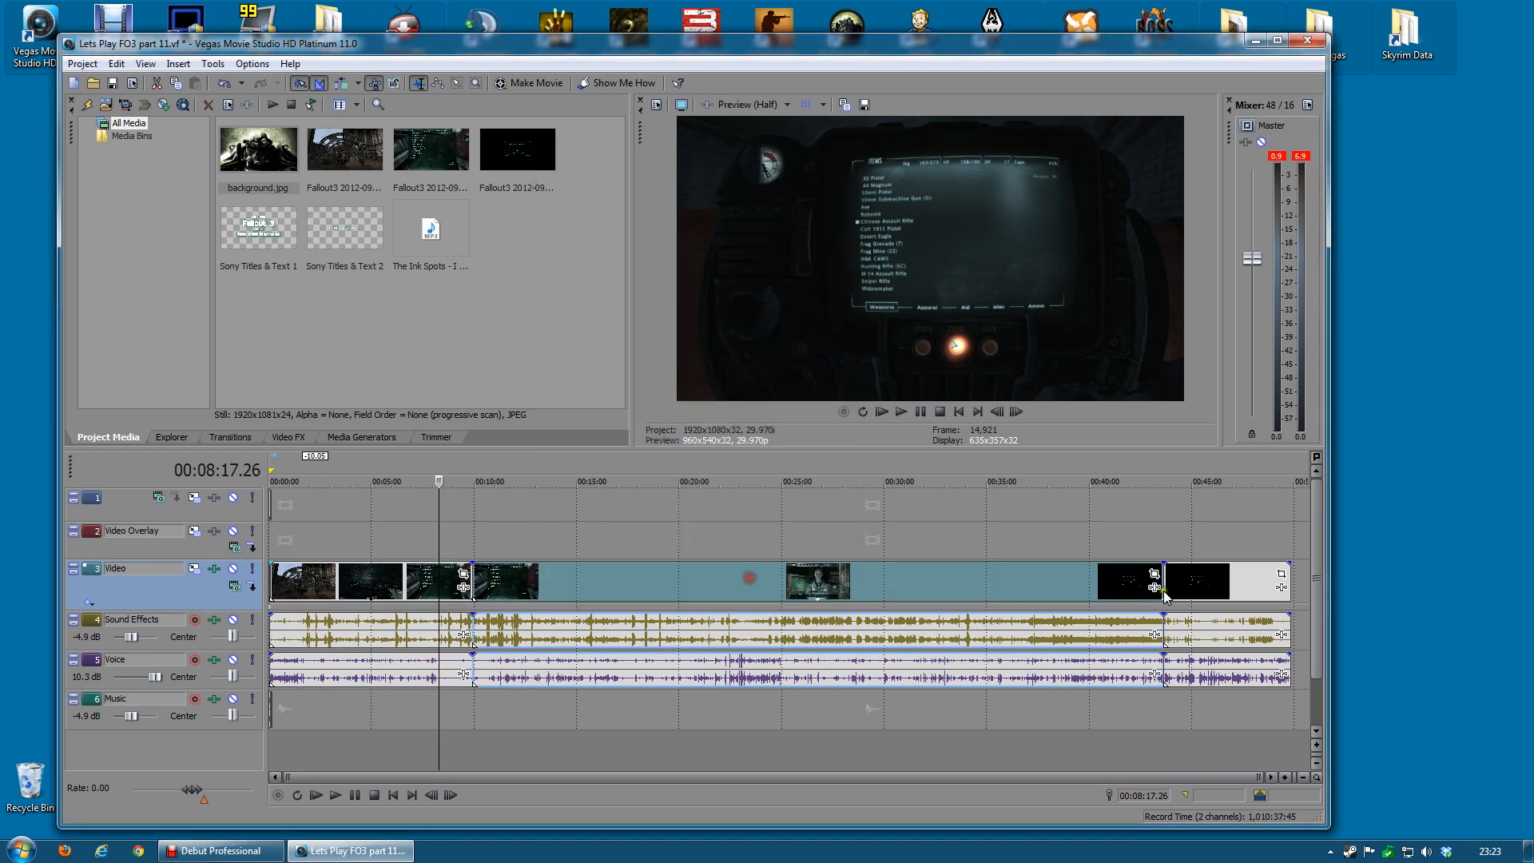
{"action": "right_click", "coordinate": [1190, 598]}
{"action": "left_click", "coordinate": [1242, 580]}
{"action": "left_click", "coordinate": [610, 364]}
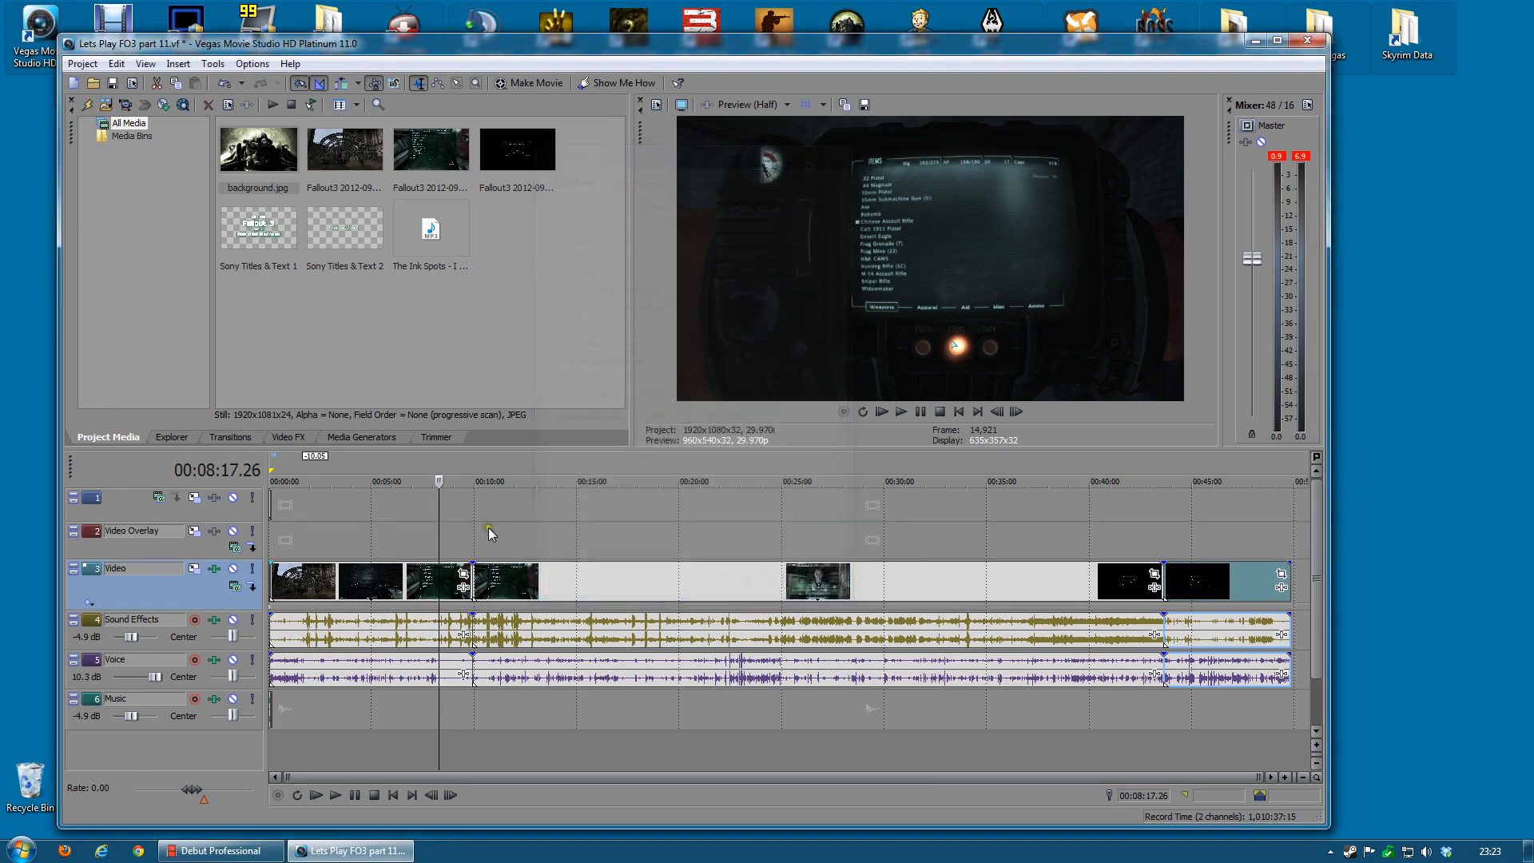
Step: Examine the frames just before and after the cut between the first and second gameplay clips
{"action": "left_click", "coordinate": [468, 534]}
{"action": "left_click", "coordinate": [471, 544]}
{"action": "scroll", "coordinate": [472, 543], "scroll_direction": "up", "scroll_amount": 6}
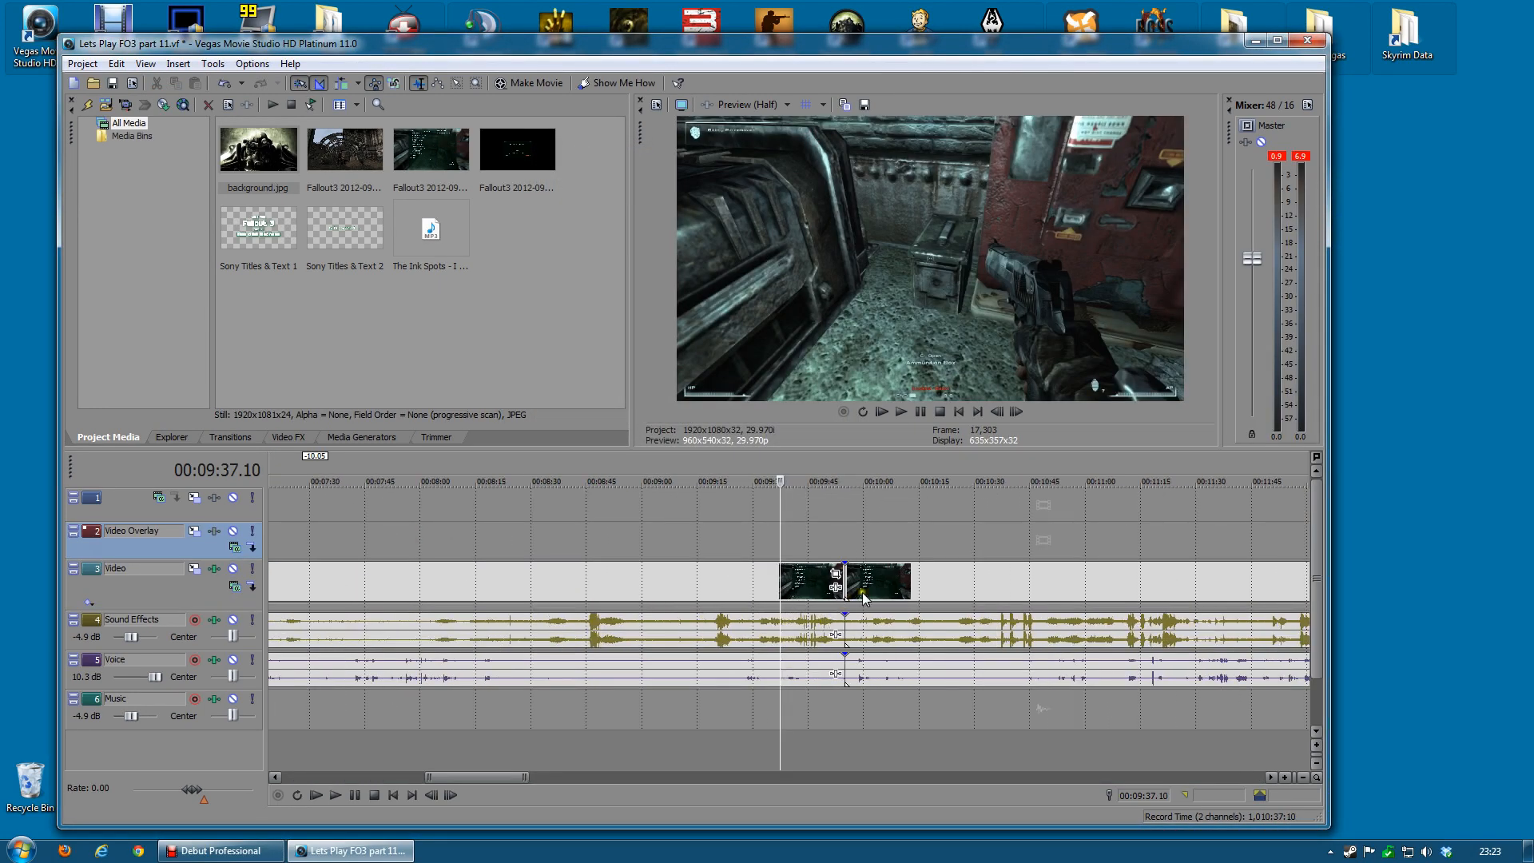
{"action": "scroll", "coordinate": [853, 591], "scroll_direction": "up", "scroll_amount": 5}
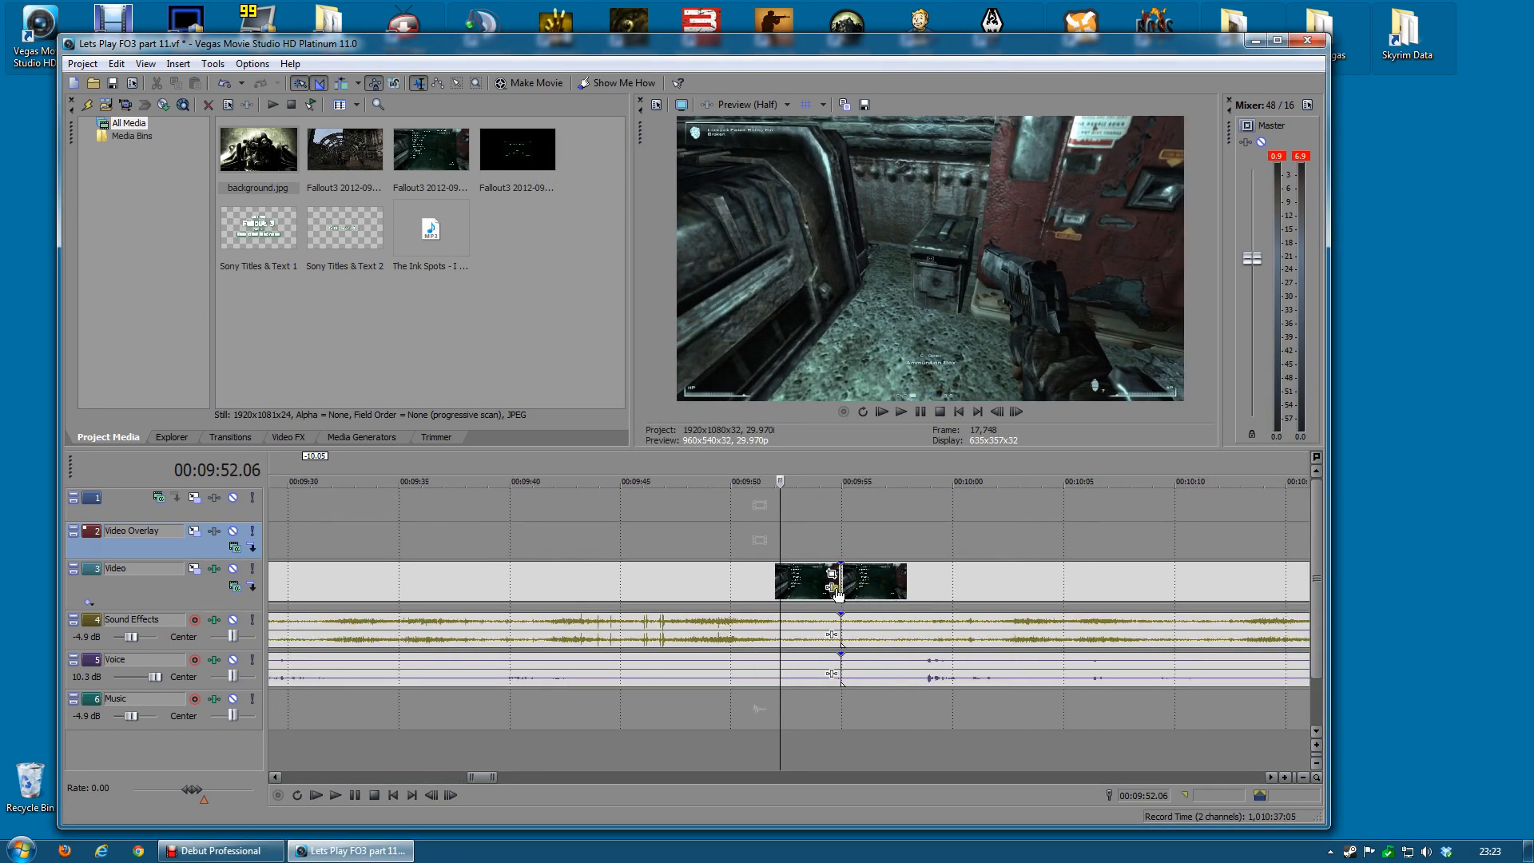
{"action": "left_click", "coordinate": [828, 545]}
{"action": "left_click", "coordinate": [842, 541]}
{"action": "left_click", "coordinate": [859, 541]}
{"action": "left_click", "coordinate": [820, 543]}
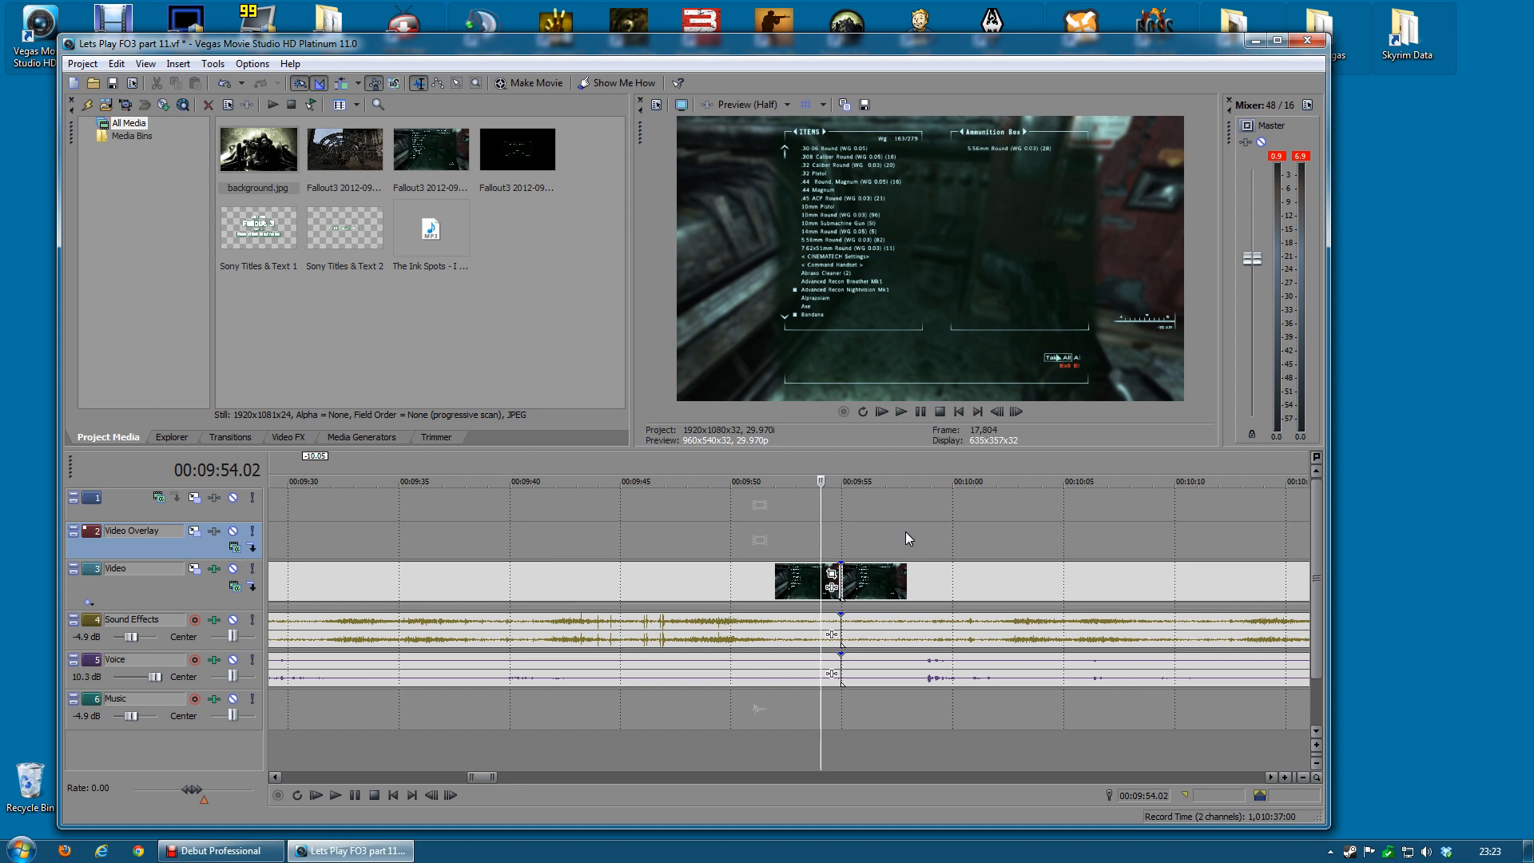
Step: Play the footage across the cut between the first two clips, starting from 00:09:53.21, and pause past it
{"action": "left_click", "coordinate": [970, 605]}
{"action": "scroll", "coordinate": [940, 545], "scroll_direction": "up", "scroll_amount": 4}
{"action": "left_click", "coordinate": [835, 512]}
{"action": "left_click", "coordinate": [735, 511]}
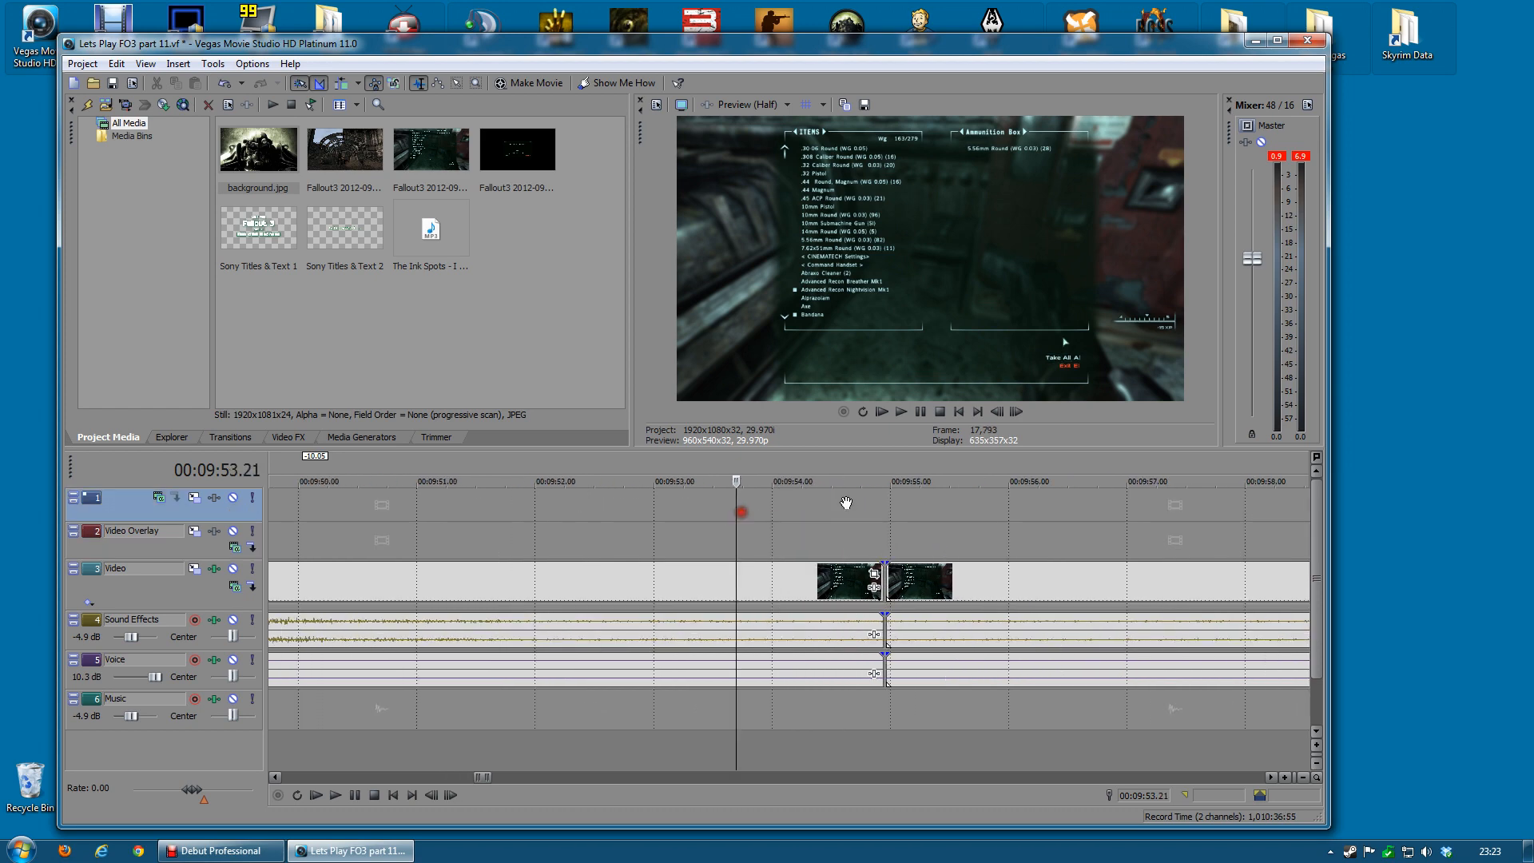
{"action": "left_click", "coordinate": [901, 411]}
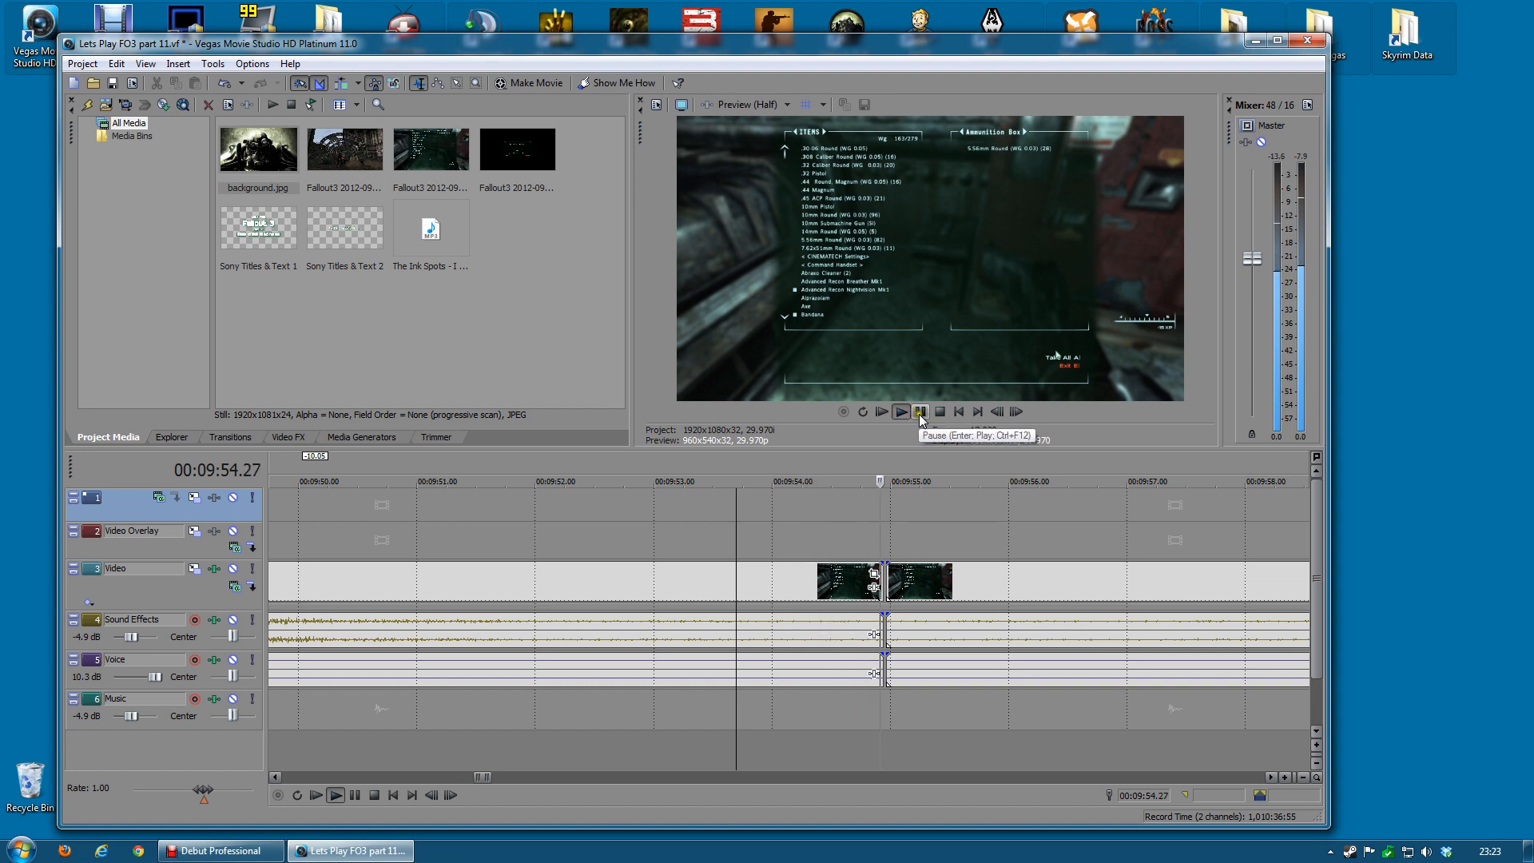
{"action": "left_click", "coordinate": [919, 411]}
Step: Overlap the second gameplay clip onto the end of the first by about 29 frames to crossfade them, and play the transition
{"action": "left_click_drag", "start_coordinate": [939, 591], "coordinate": [830, 580]}
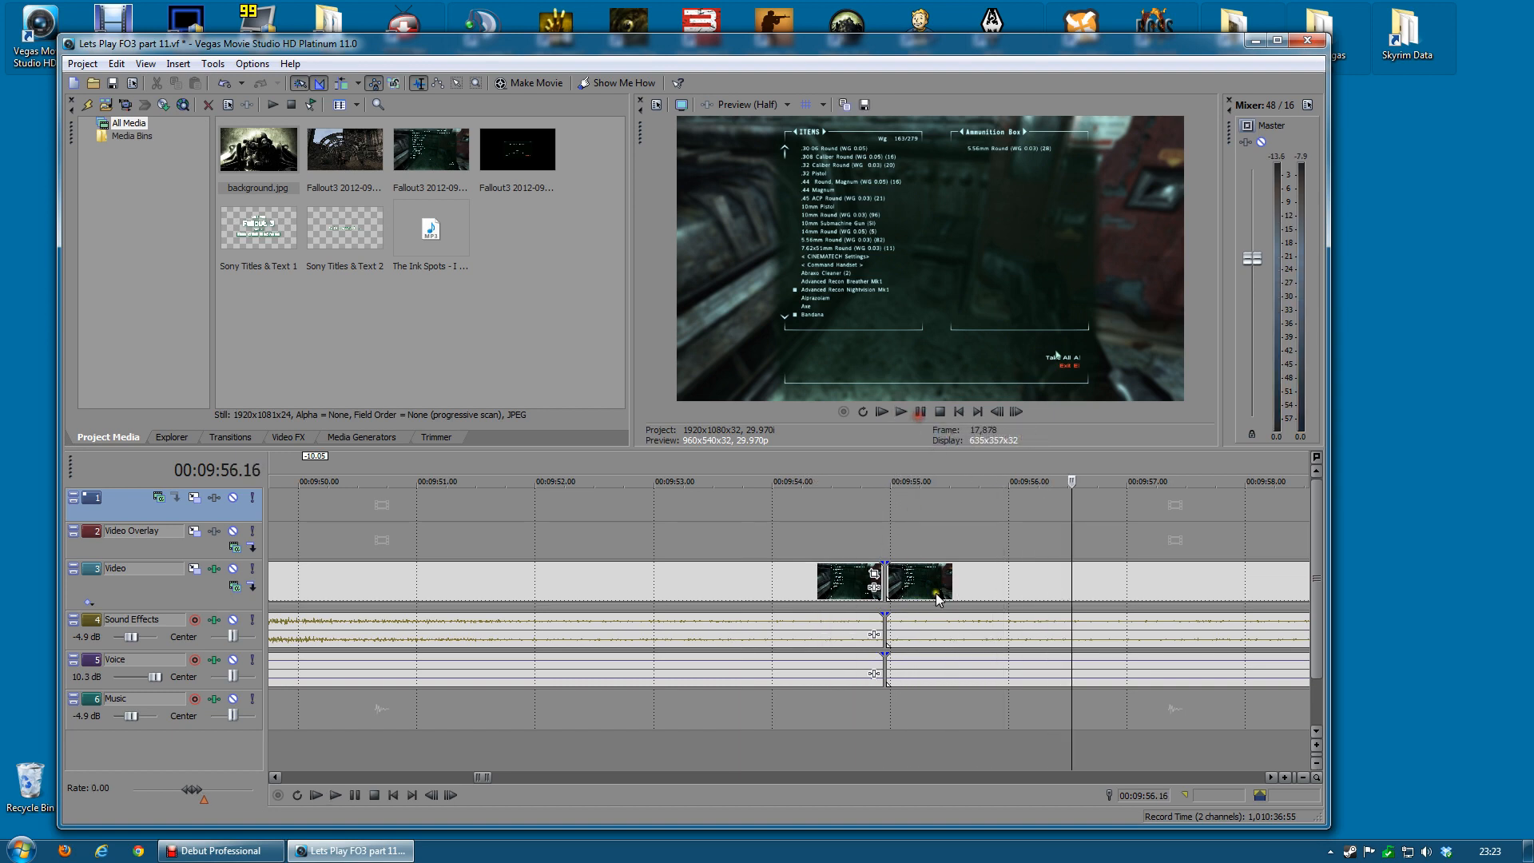
{"action": "left_click", "coordinate": [716, 539]}
{"action": "scroll", "coordinate": [716, 539], "scroll_direction": "down", "scroll_amount": 2}
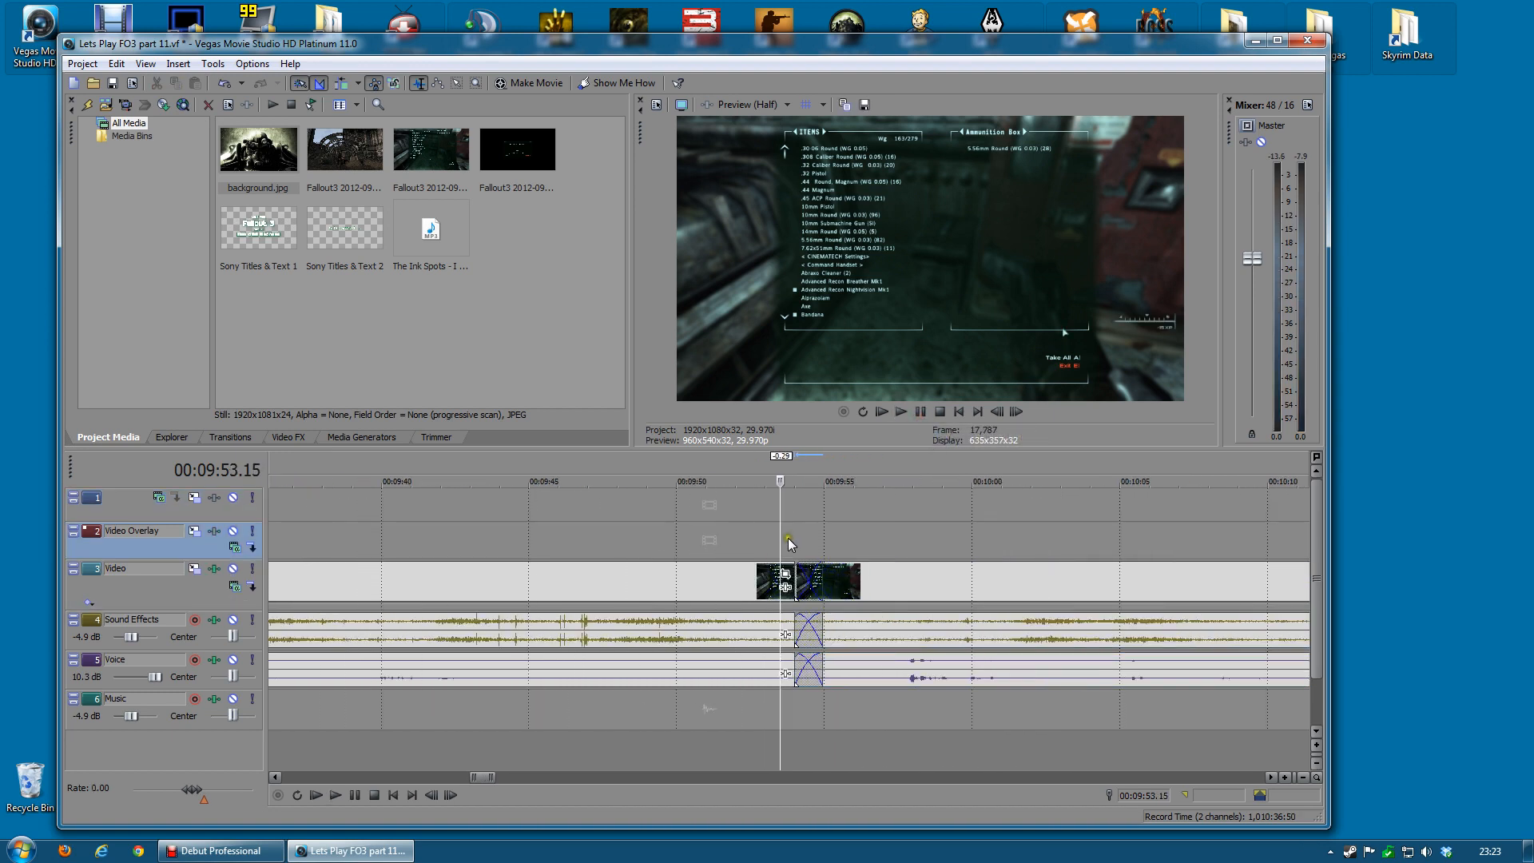
{"action": "left_click", "coordinate": [900, 411]}
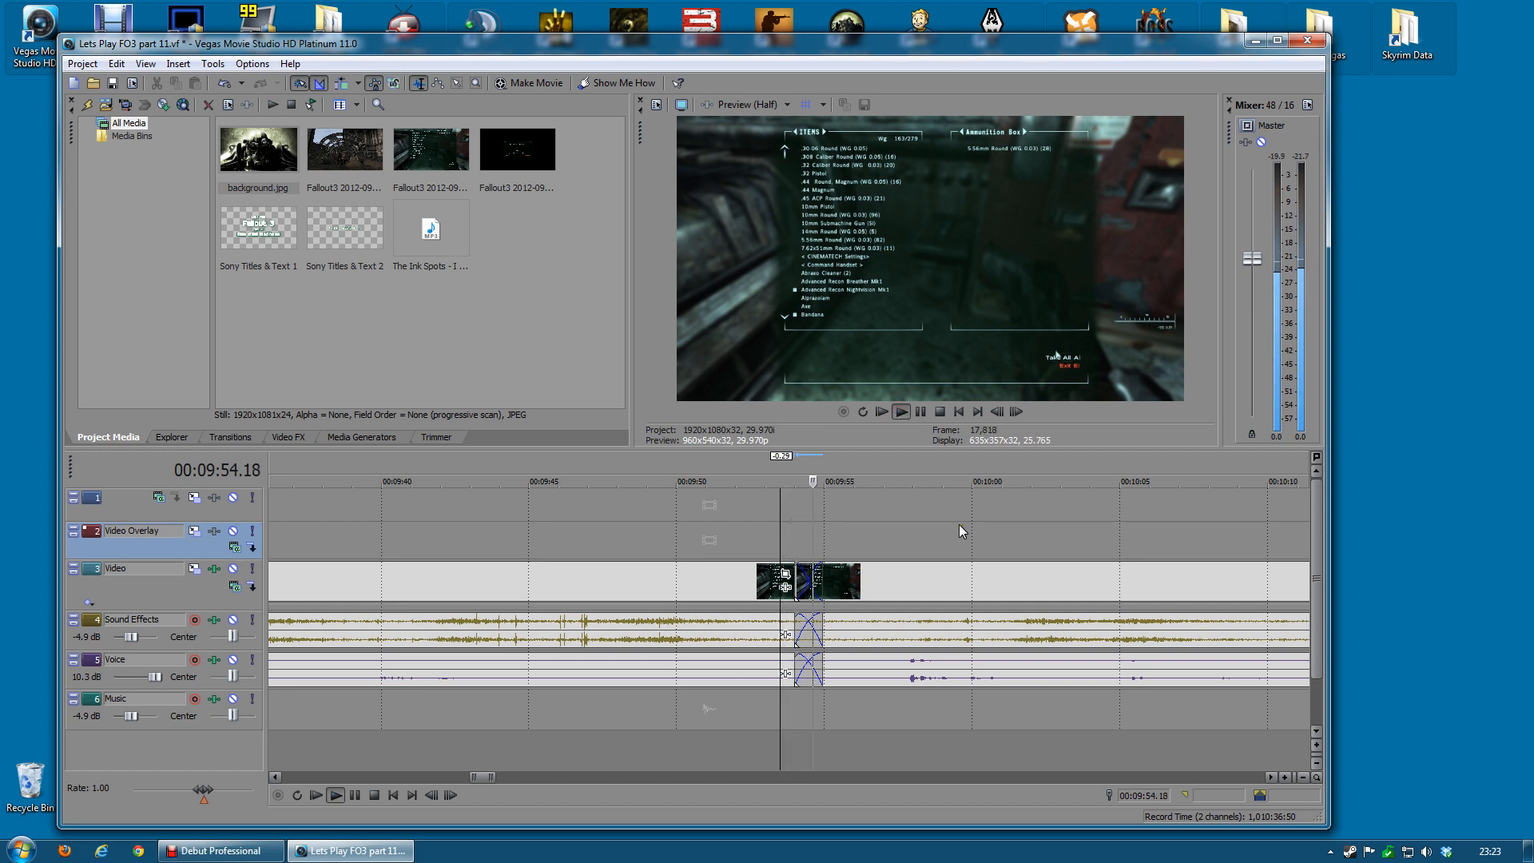
{"action": "scroll", "coordinate": [938, 526], "scroll_direction": "down", "scroll_amount": 2}
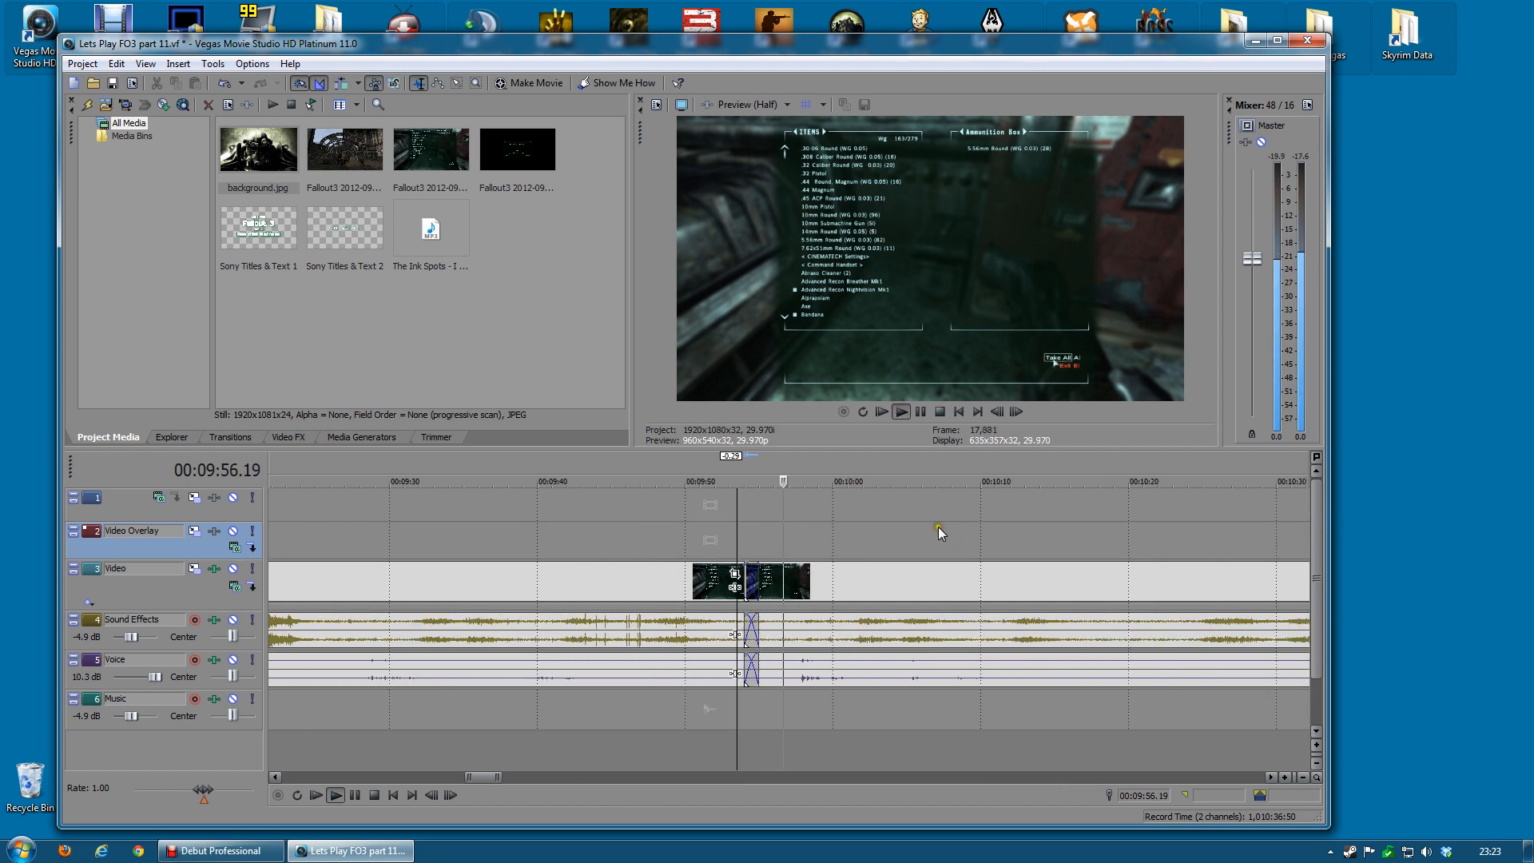
{"action": "left_click", "coordinate": [919, 411]}
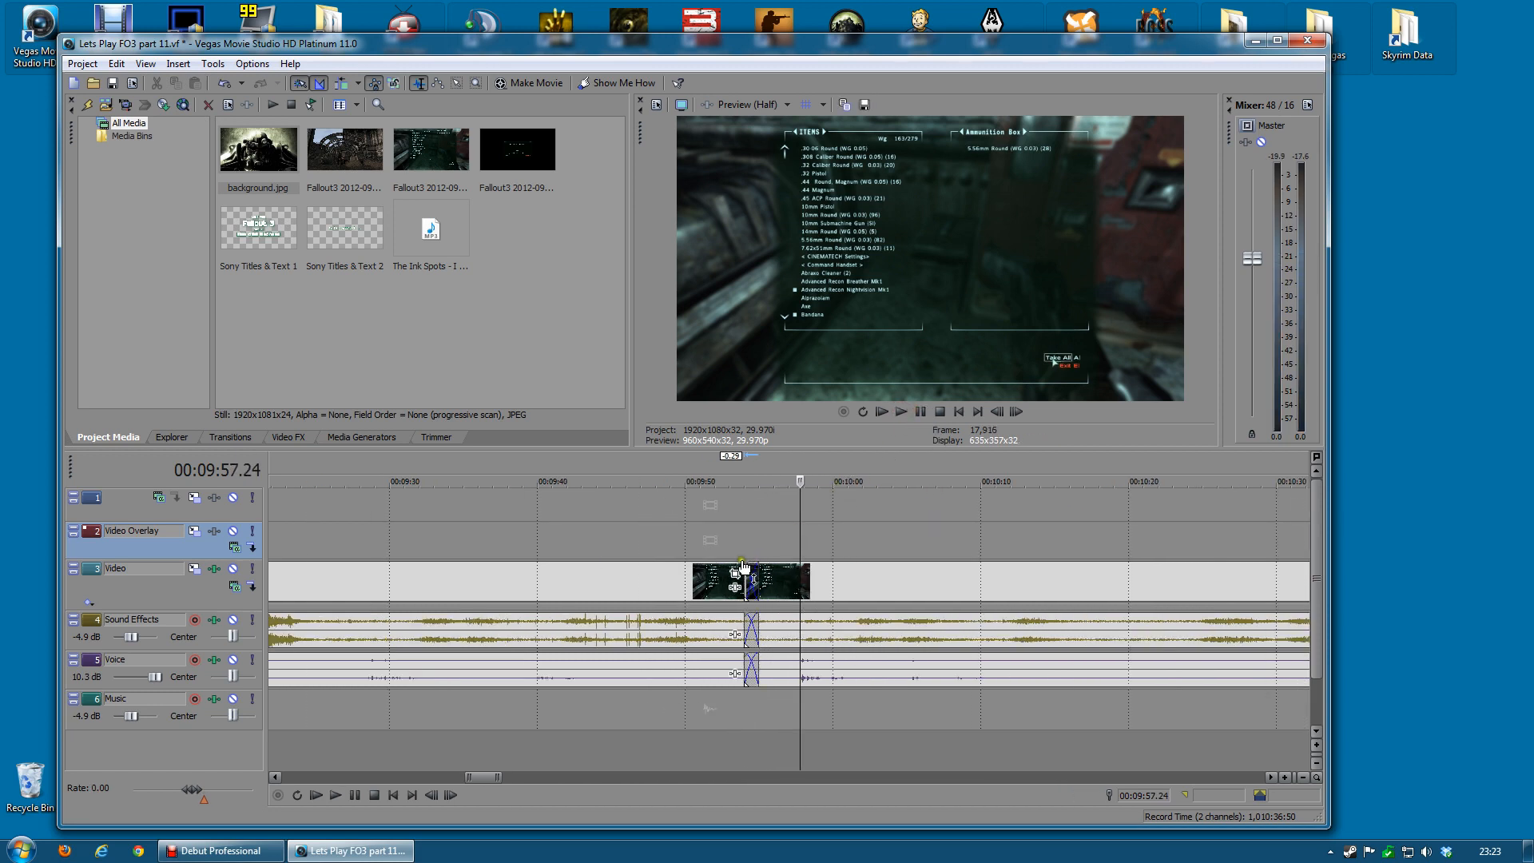
Step: Examine the frames before, within and after the crossfade between the first two clips for the duplicated stretch
{"action": "left_click", "coordinate": [695, 549]}
{"action": "left_click", "coordinate": [710, 549]}
{"action": "left_click", "coordinate": [727, 546]}
{"action": "left_click", "coordinate": [744, 544]}
{"action": "left_click", "coordinate": [781, 545]}
{"action": "left_click", "coordinate": [795, 545]}
{"action": "left_click", "coordinate": [803, 544]}
{"action": "left_click", "coordinate": [757, 547]}
{"action": "left_click", "coordinate": [724, 548]}
Step: Trim the first two gameplay clips at their overlap and butt them together at 00:09:54.00 without a crossfade
{"action": "mouse_move", "coordinate": [754, 573]}
{"action": "left_mouse_down"}
{"action": "mouse_move", "coordinate": [735, 574]}
{"action": "mouse_move", "coordinate": [756, 577]}
{"action": "left_mouse_up"}
{"action": "left_click_drag", "start_coordinate": [772, 575], "coordinate": [767, 583]}
{"action": "left_click", "coordinate": [763, 580]}
Step: Play the trimmed join between the first two clips twice, pausing shortly after the cut each time
{"action": "scroll", "coordinate": [767, 582], "scroll_direction": "up", "scroll_amount": 5}
{"action": "left_click", "coordinate": [807, 544]}
{"action": "left_click", "coordinate": [901, 411]}
{"action": "left_click", "coordinate": [920, 412]}
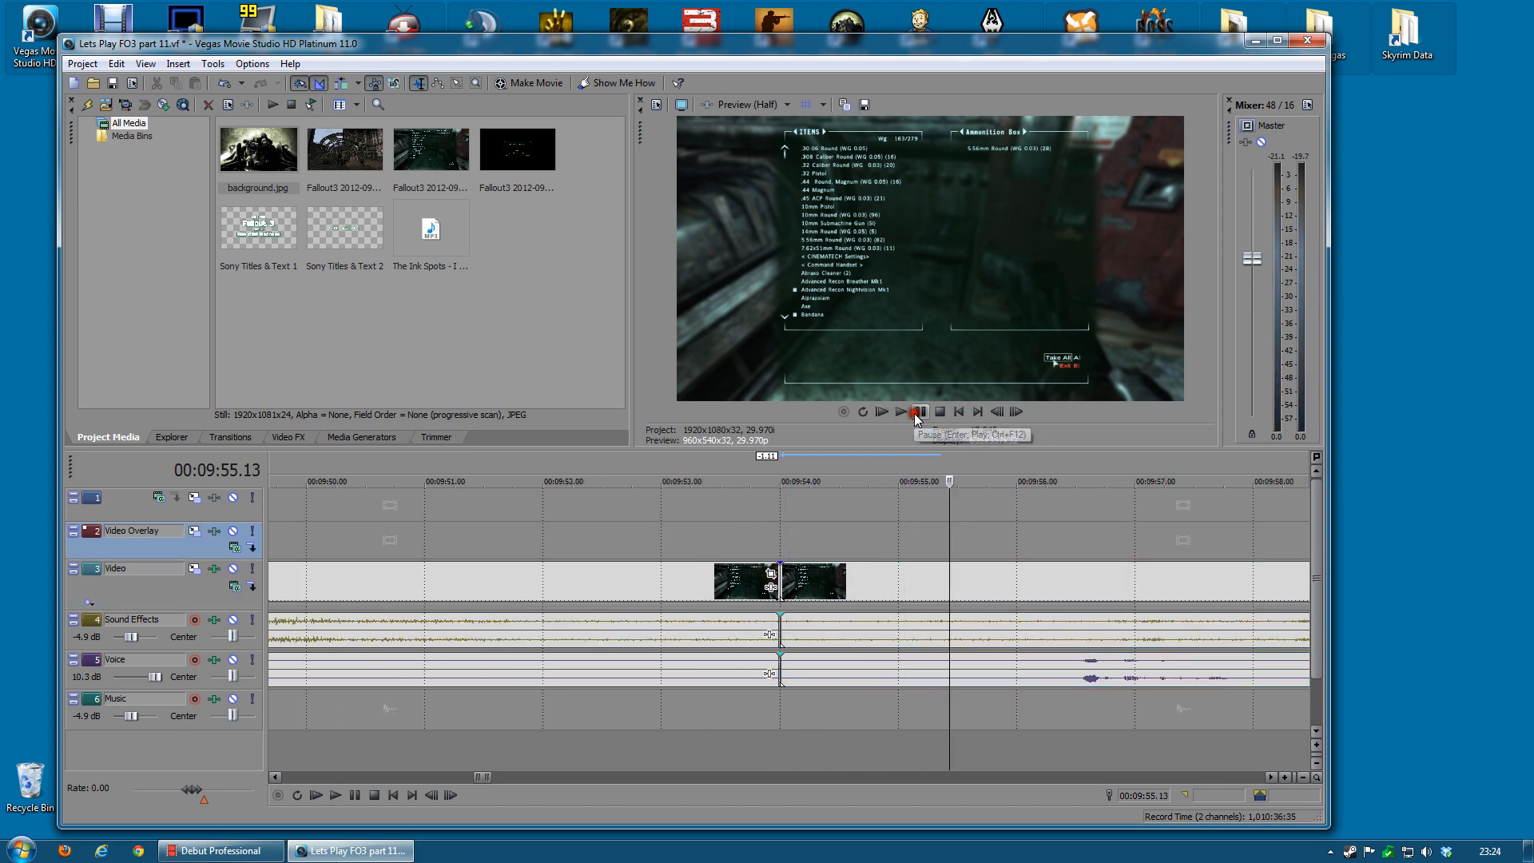
{"action": "left_click", "coordinate": [760, 551]}
{"action": "left_click", "coordinate": [901, 411]}
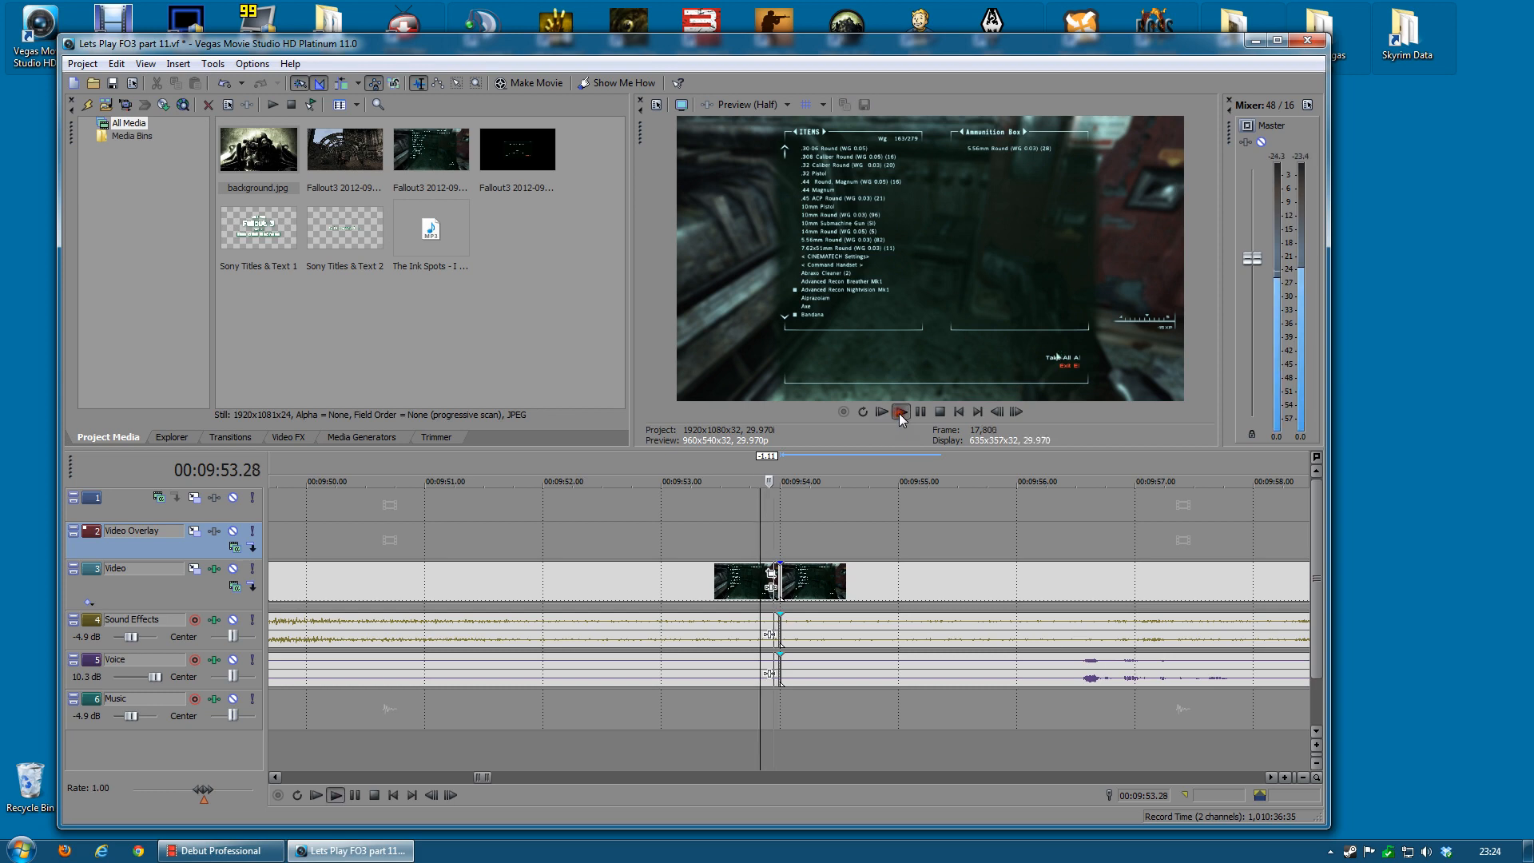
{"action": "left_click", "coordinate": [919, 412]}
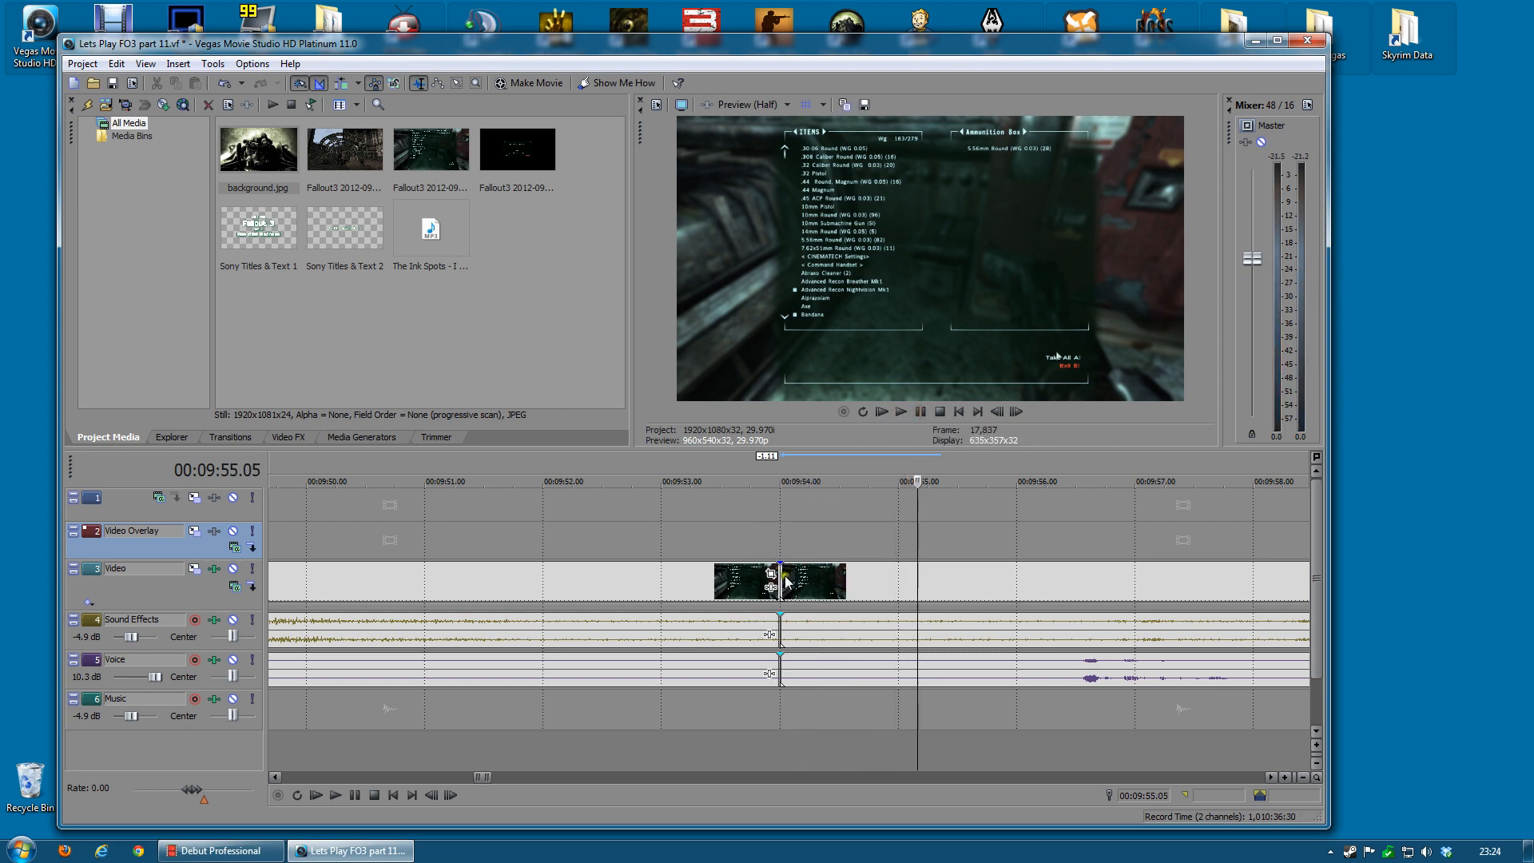
Step: Extend the second clip's start 19 frames back over the first clip to crossfade them, and place the cursor at 00:09:53.05
{"action": "left_click_drag", "start_coordinate": [781, 576], "coordinate": [710, 576]}
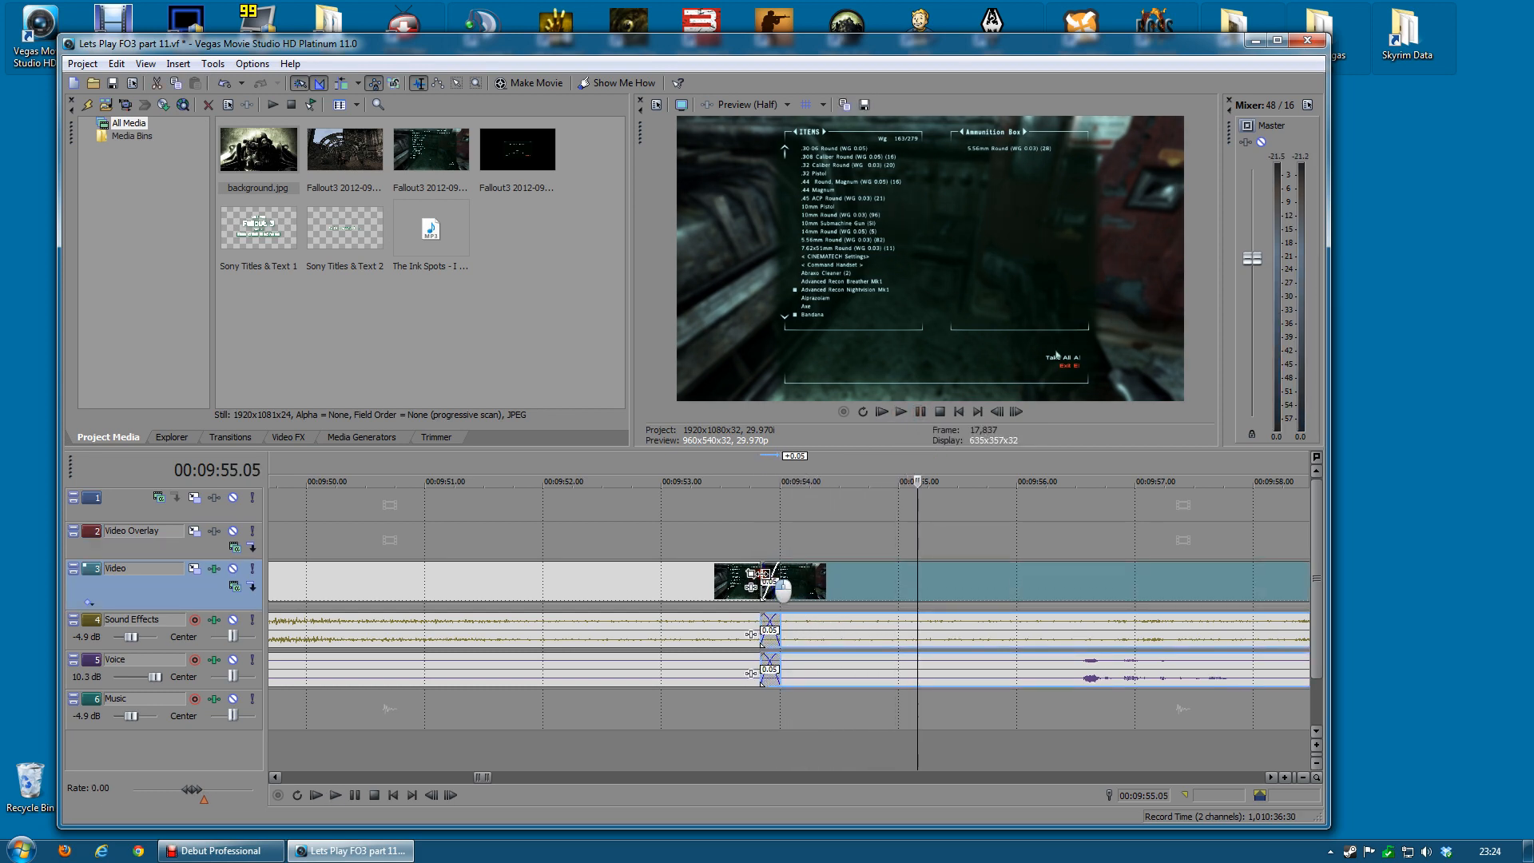
{"action": "left_click", "coordinate": [679, 533]}
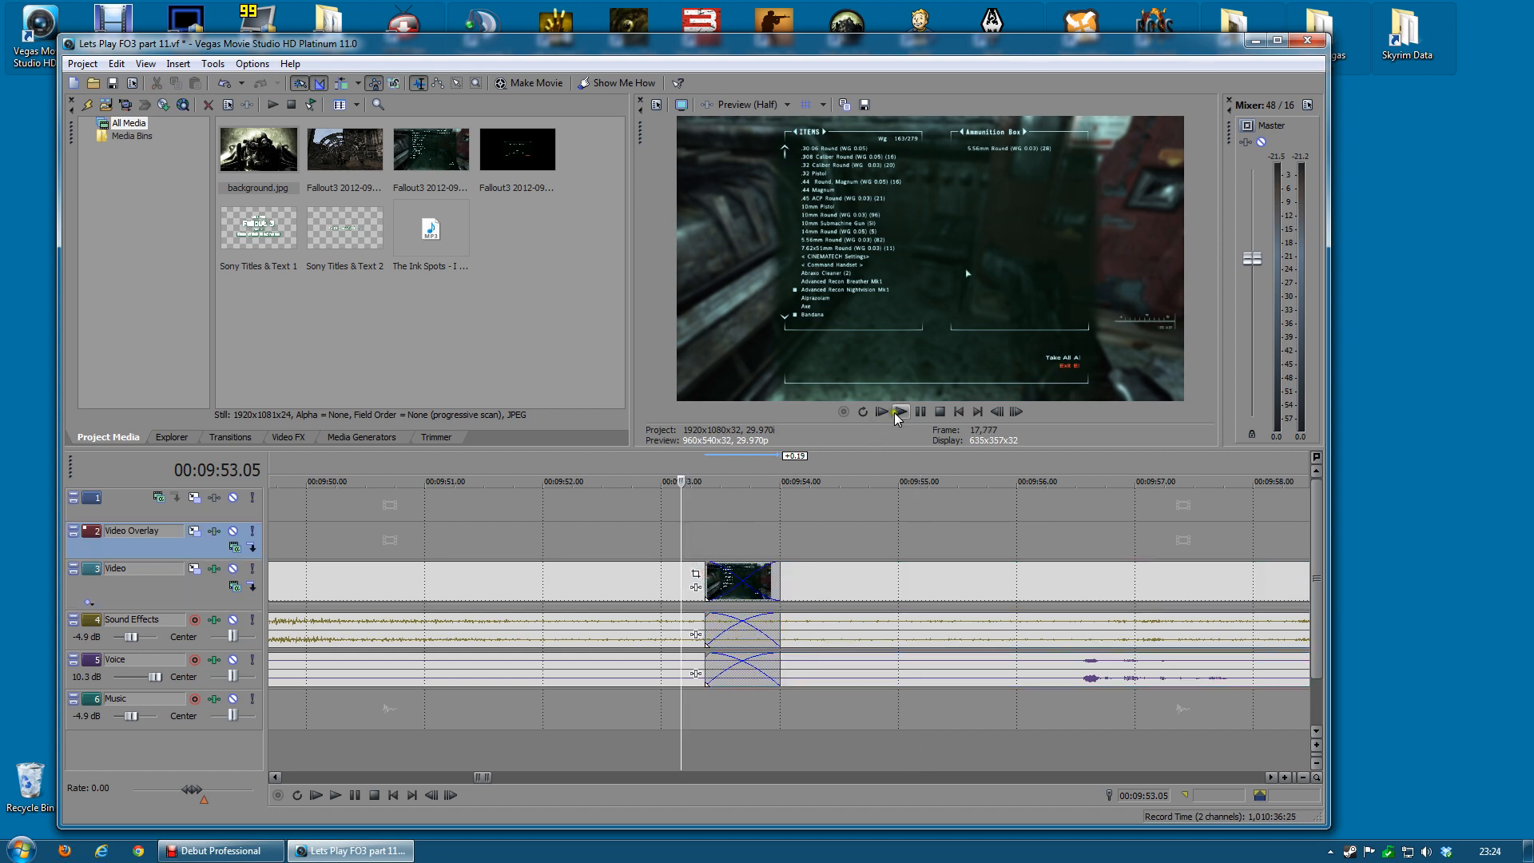
Step: Play through the crossfade between the first two clips and pause just after it
{"action": "left_click", "coordinate": [896, 413]}
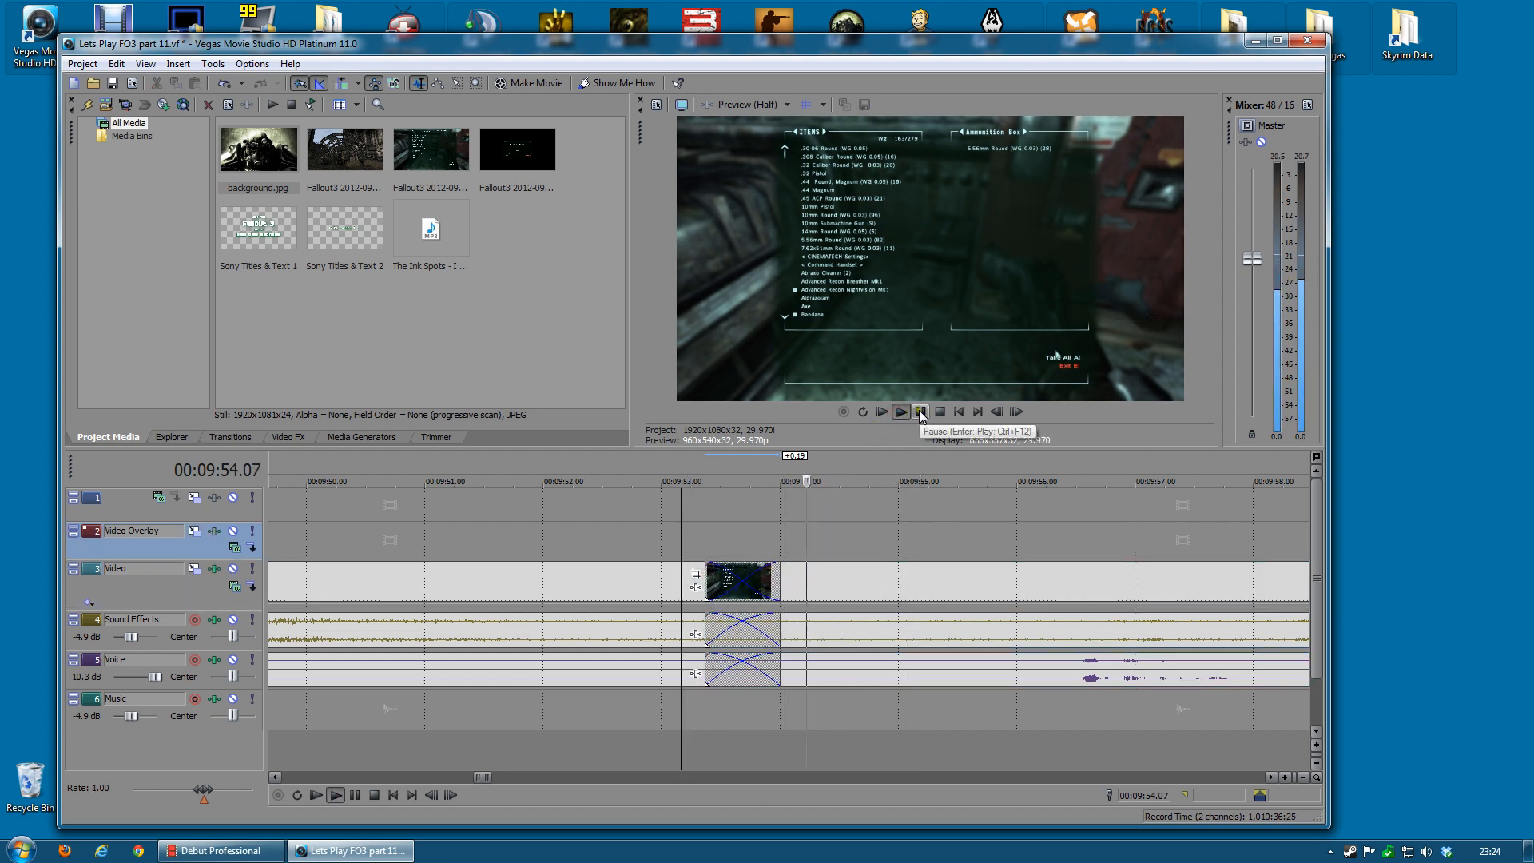
{"action": "left_click", "coordinate": [921, 411]}
Step: Move the third gameplay clip earlier to close the gap after the second clip and overlap them in a 17-frame crossfade
{"action": "scroll", "coordinate": [831, 541], "scroll_direction": "down", "scroll_amount": 10}
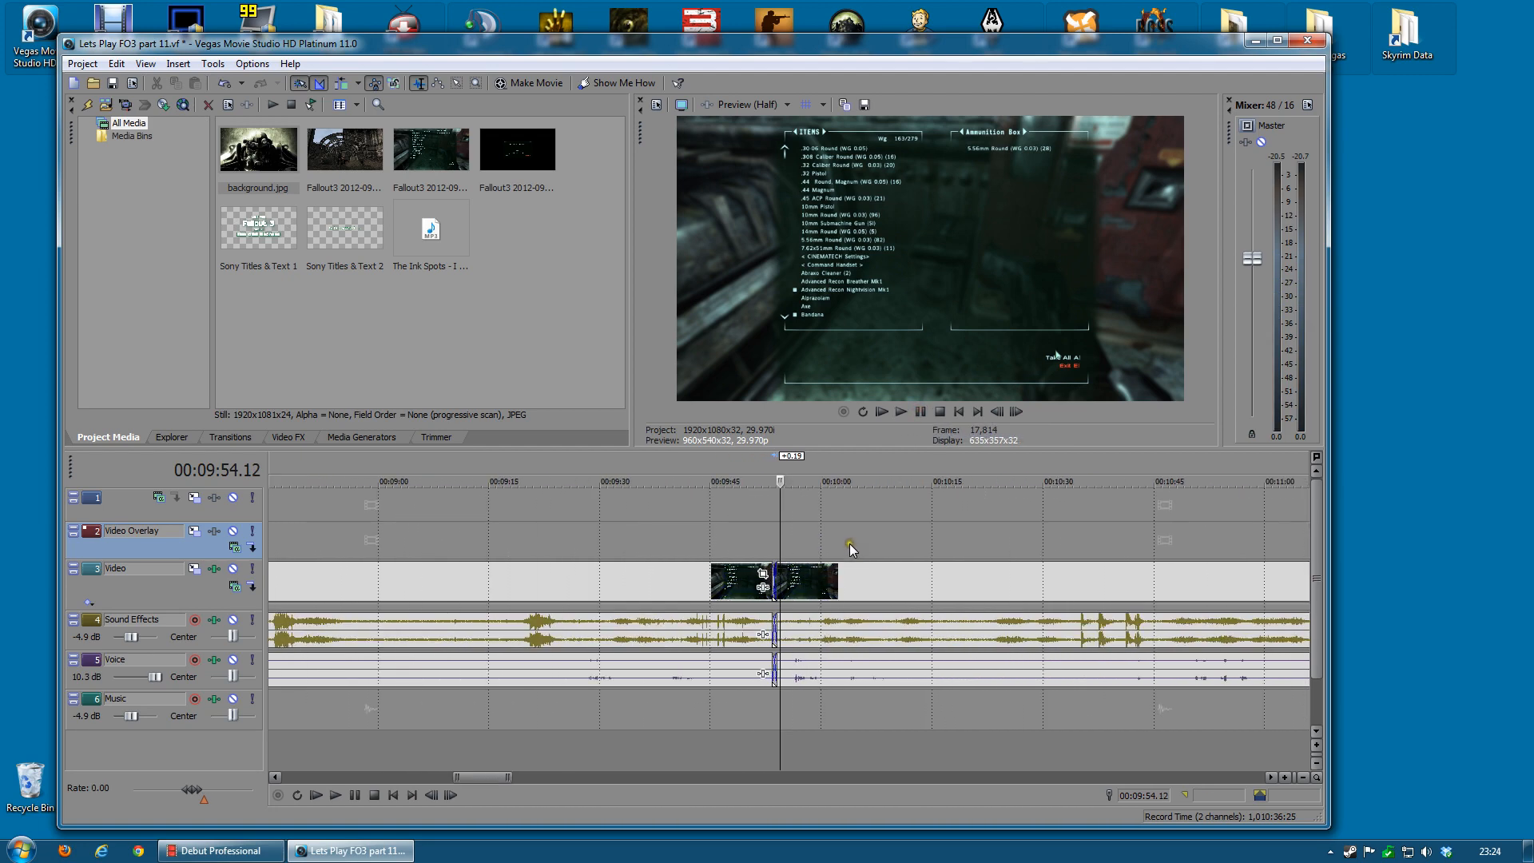
{"action": "scroll", "coordinate": [847, 543], "scroll_direction": "down", "scroll_amount": 12}
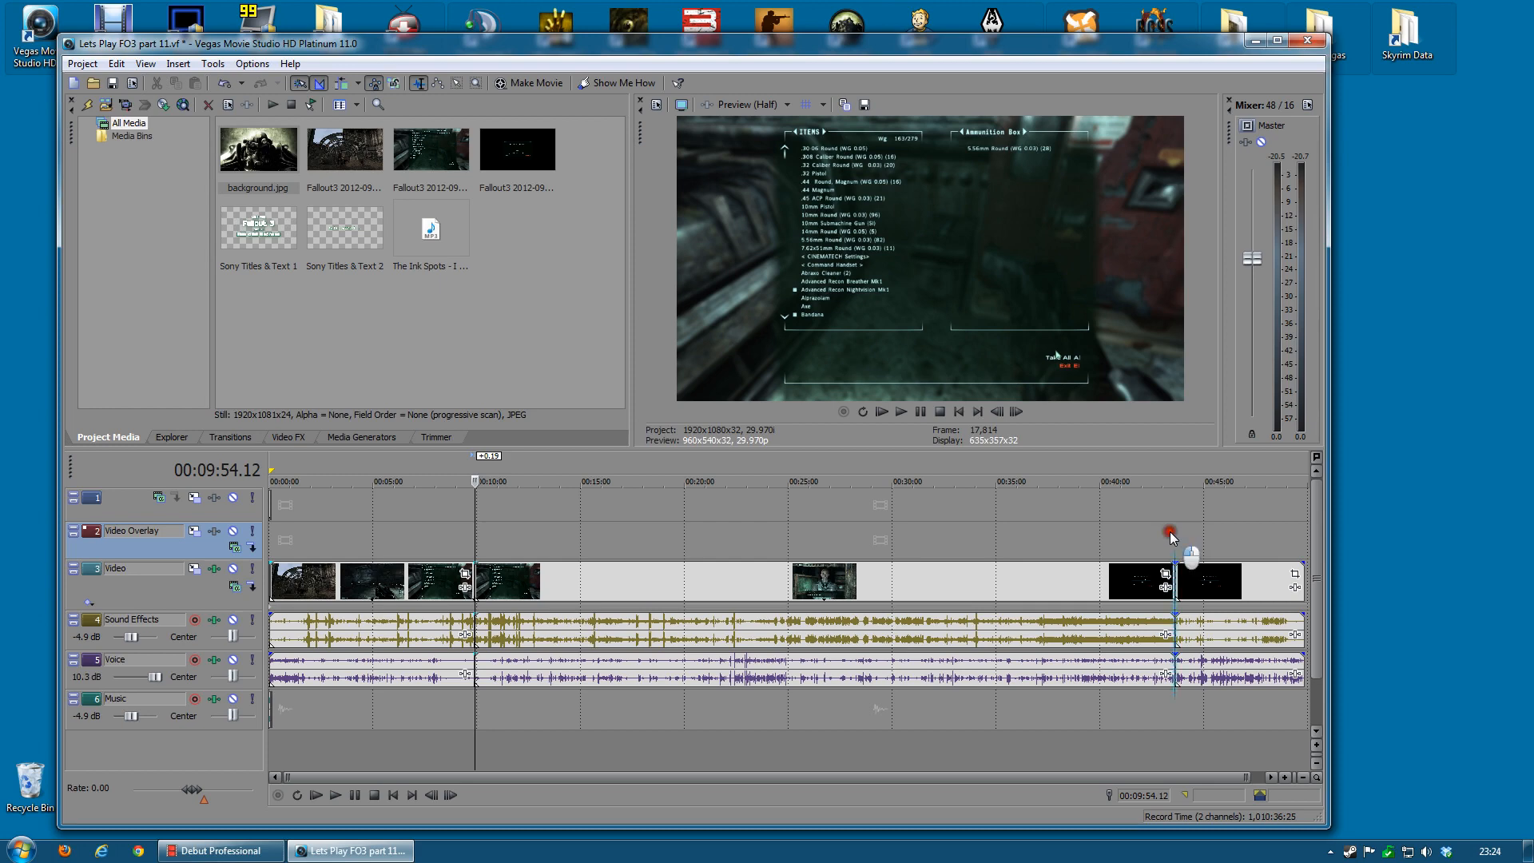
{"action": "left_click", "coordinate": [1174, 536]}
{"action": "scroll", "coordinate": [746, 548], "scroll_direction": "up", "scroll_amount": 6}
{"action": "left_click", "coordinate": [722, 535]}
{"action": "left_click", "coordinate": [780, 534]}
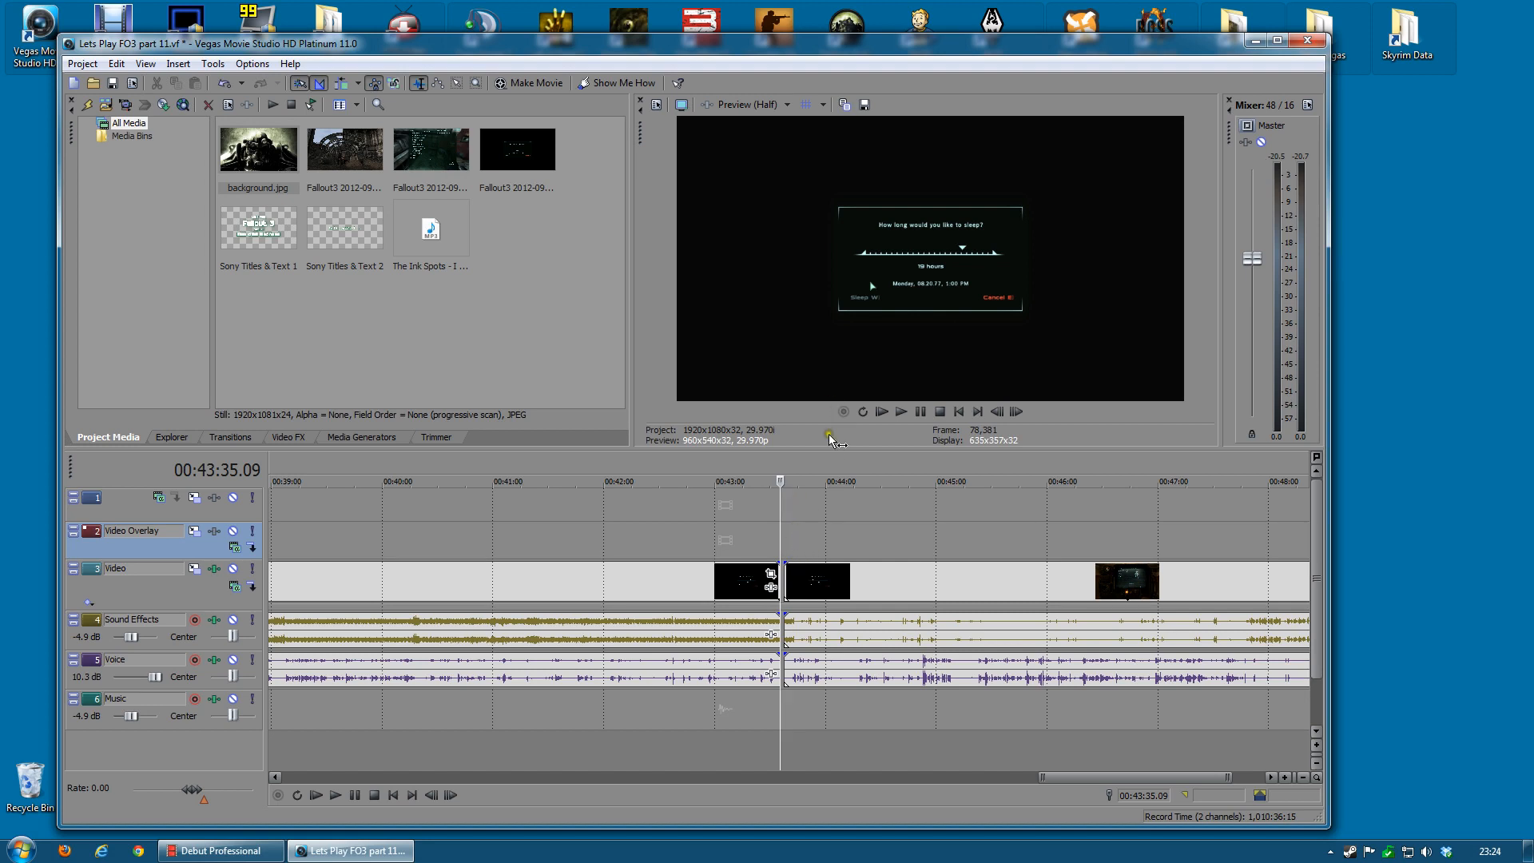
{"action": "scroll", "coordinate": [801, 572], "scroll_direction": "up", "scroll_amount": 4}
{"action": "left_click", "coordinate": [793, 539]}
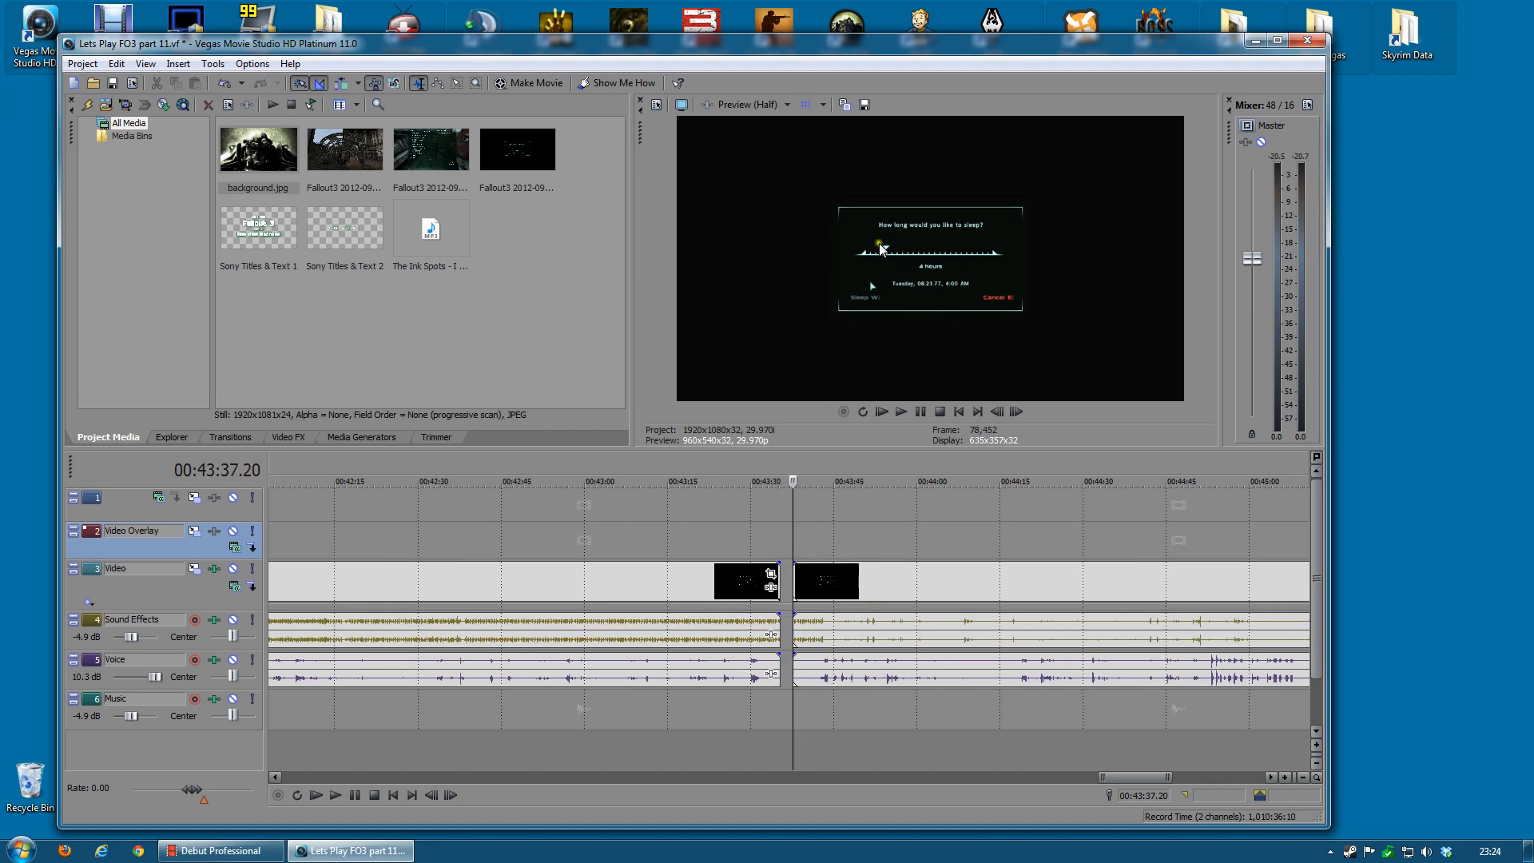
{"action": "left_click_drag", "start_coordinate": [838, 573], "coordinate": [822, 579]}
{"action": "left_click", "coordinate": [762, 553]}
{"action": "scroll", "coordinate": [764, 554], "scroll_direction": "up", "scroll_amount": 6}
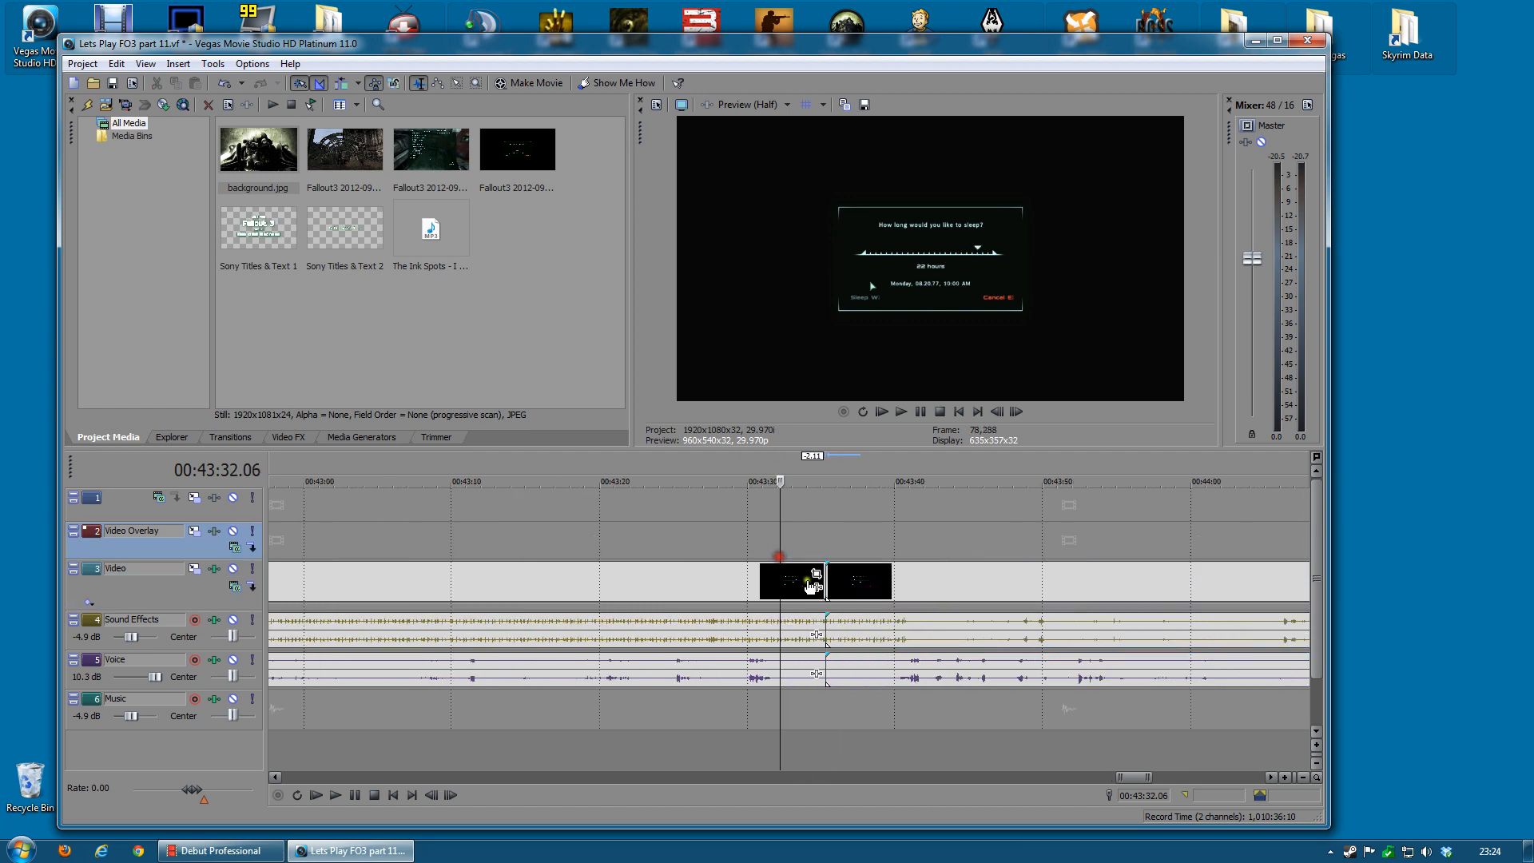
{"action": "left_click_drag", "start_coordinate": [1148, 589], "coordinate": [1099, 586]}
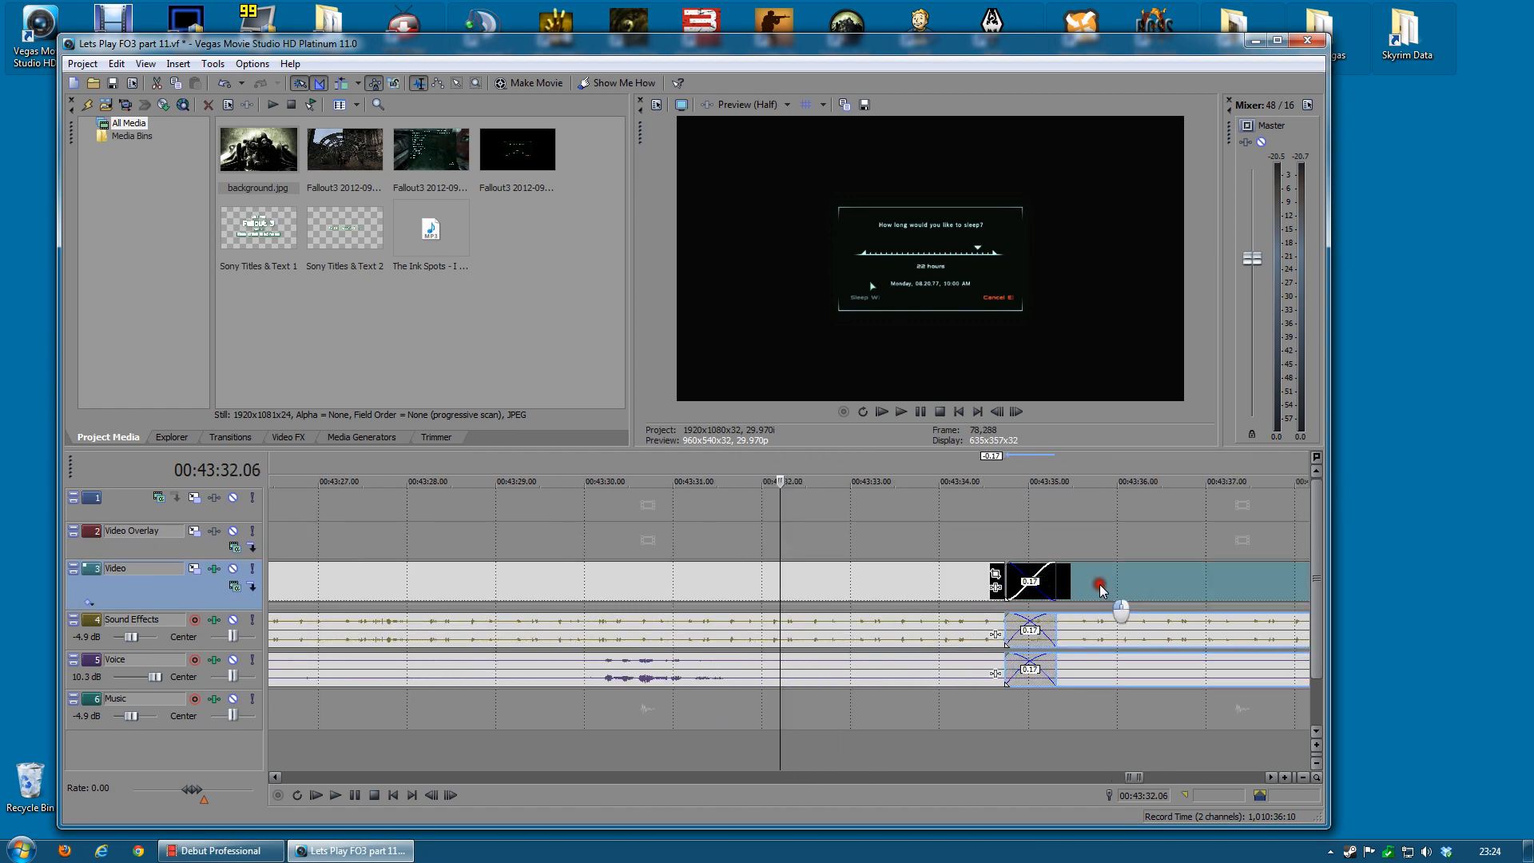
Step: Play the crossfade between the second and third clips from just before it and pause shortly after it
{"action": "left_click", "coordinate": [976, 528]}
{"action": "left_click", "coordinate": [902, 412]}
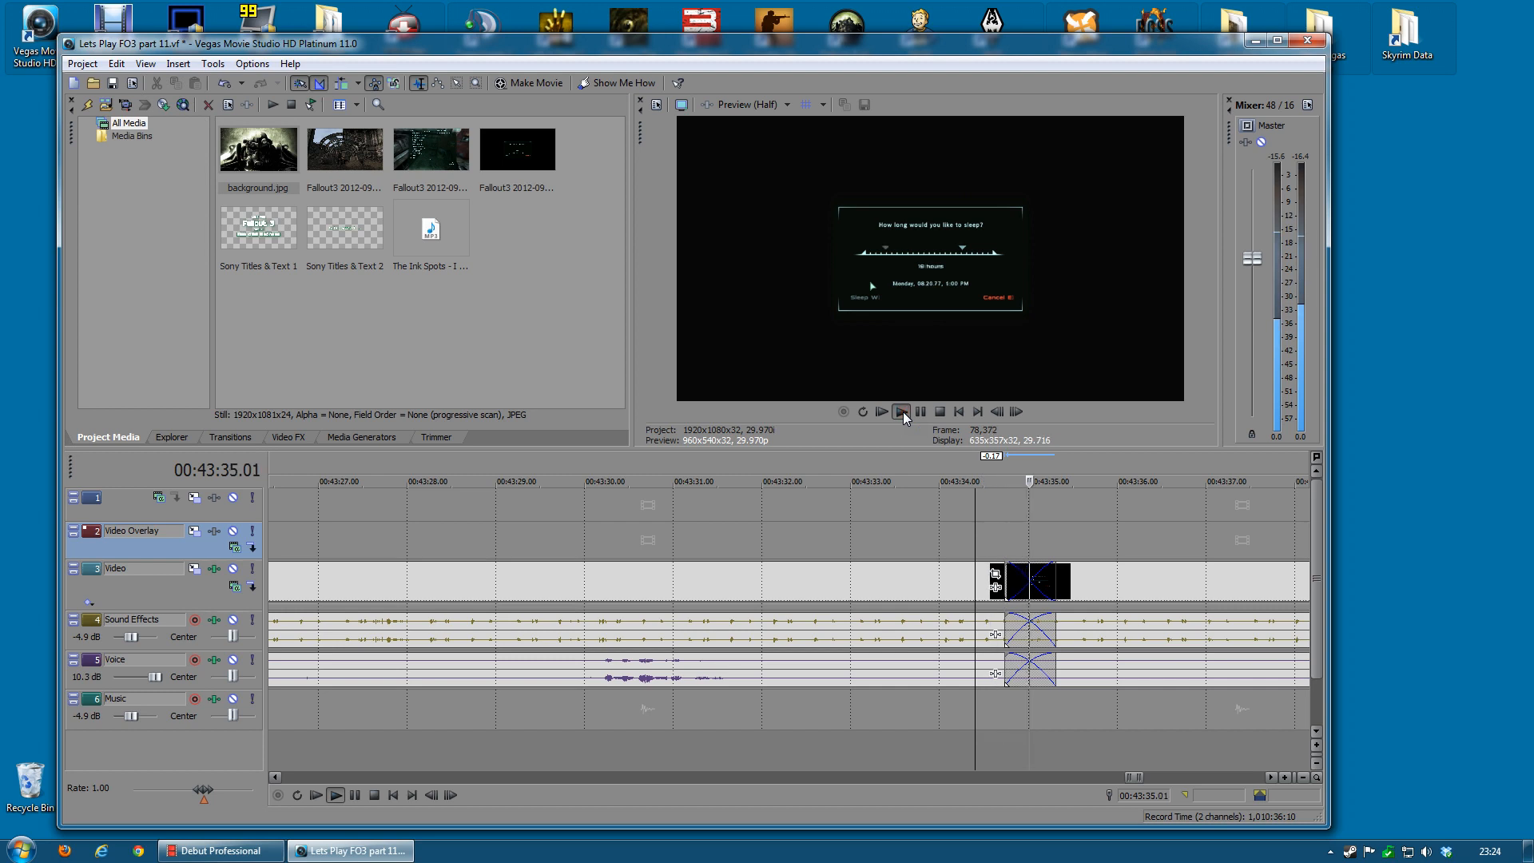
{"action": "left_click", "coordinate": [920, 412]}
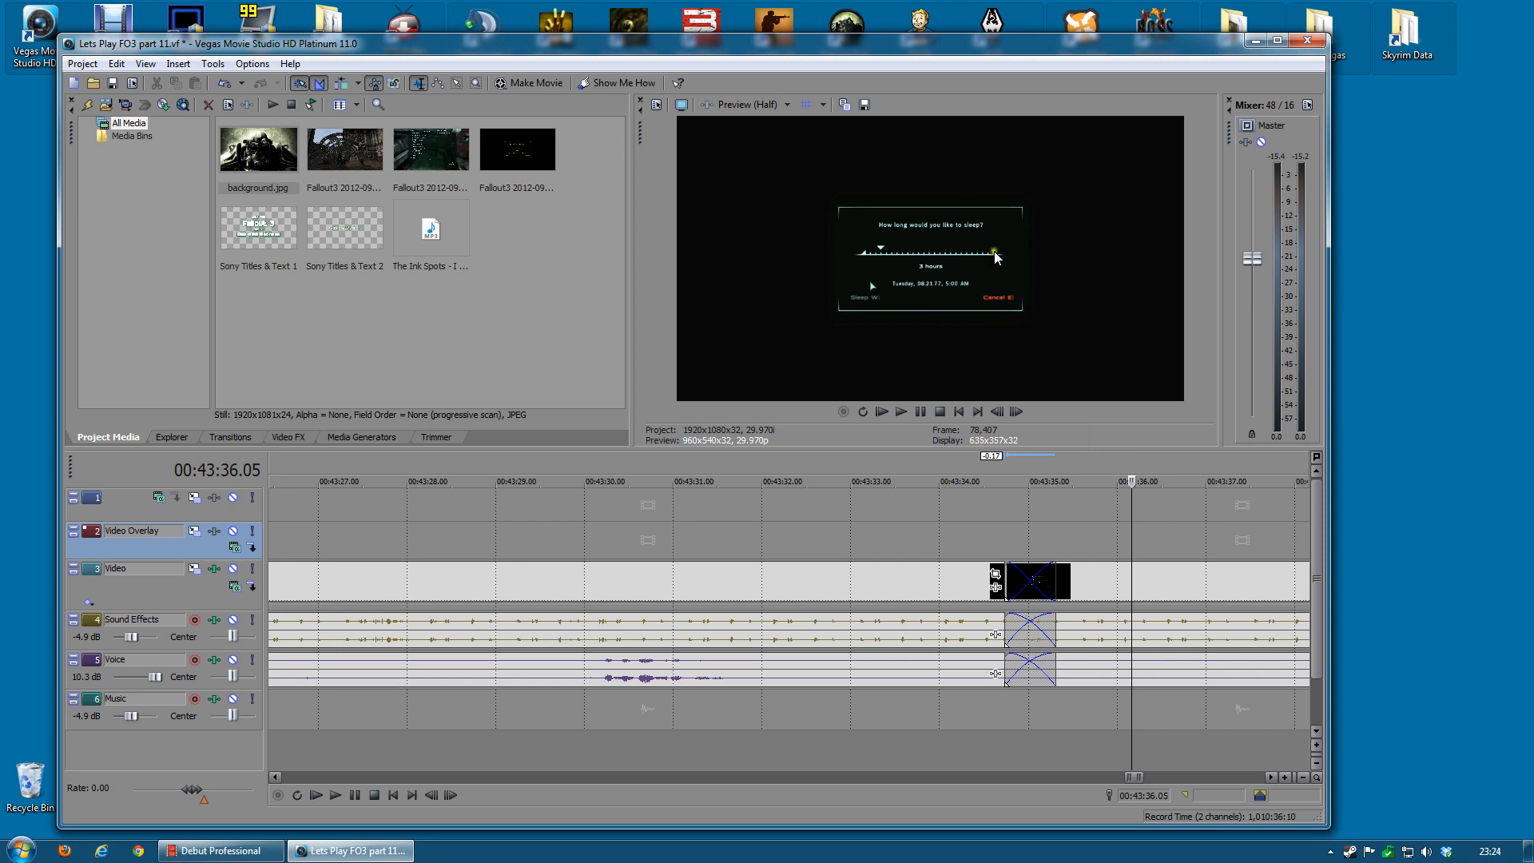
Step: Add Sony Titles & Text 2 to the Video Overlay track over the last five seconds of the final clip, starting at 00:49:41.20
{"action": "scroll", "coordinate": [885, 583], "scroll_direction": "down", "scroll_amount": 5}
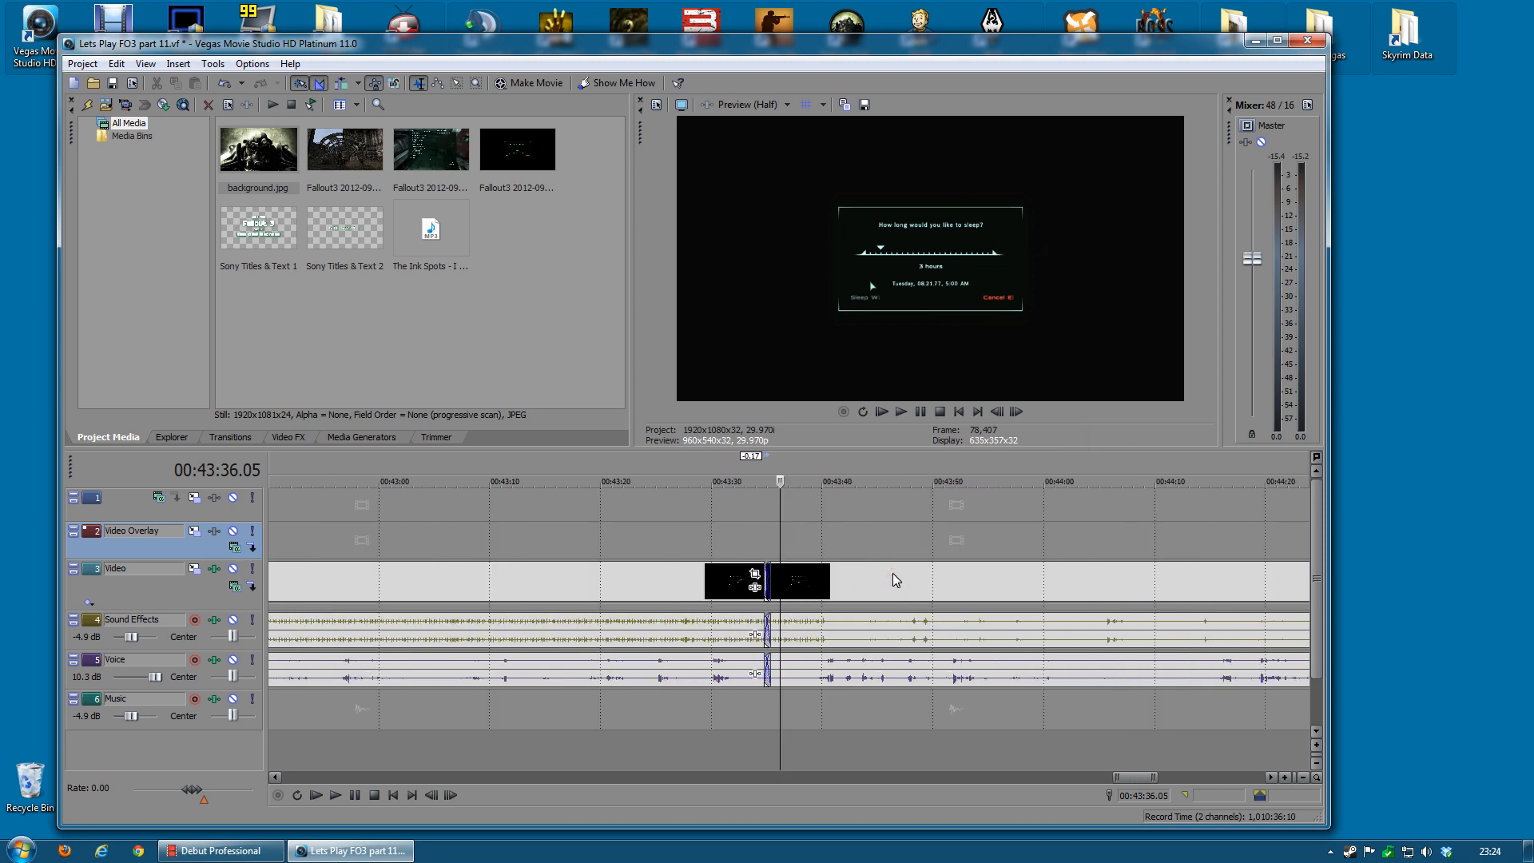
{"action": "scroll", "coordinate": [875, 543], "scroll_direction": "down", "scroll_amount": 6}
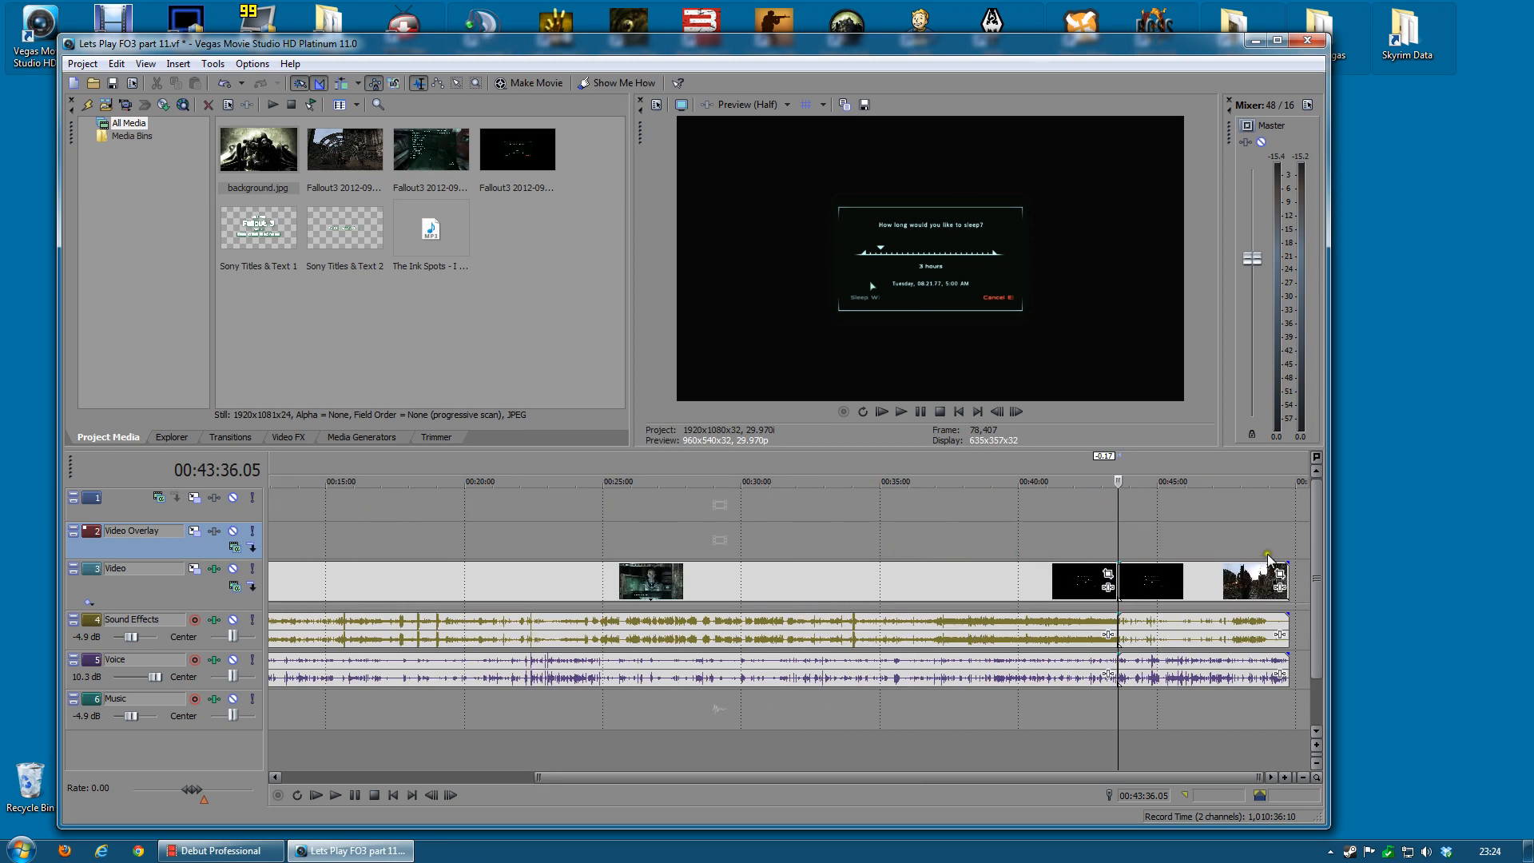
{"action": "left_click", "coordinate": [1293, 558]}
{"action": "scroll", "coordinate": [1295, 553], "scroll_direction": "up", "scroll_amount": 5}
{"action": "left_click_drag", "start_coordinate": [356, 236], "coordinate": [1269, 542]}
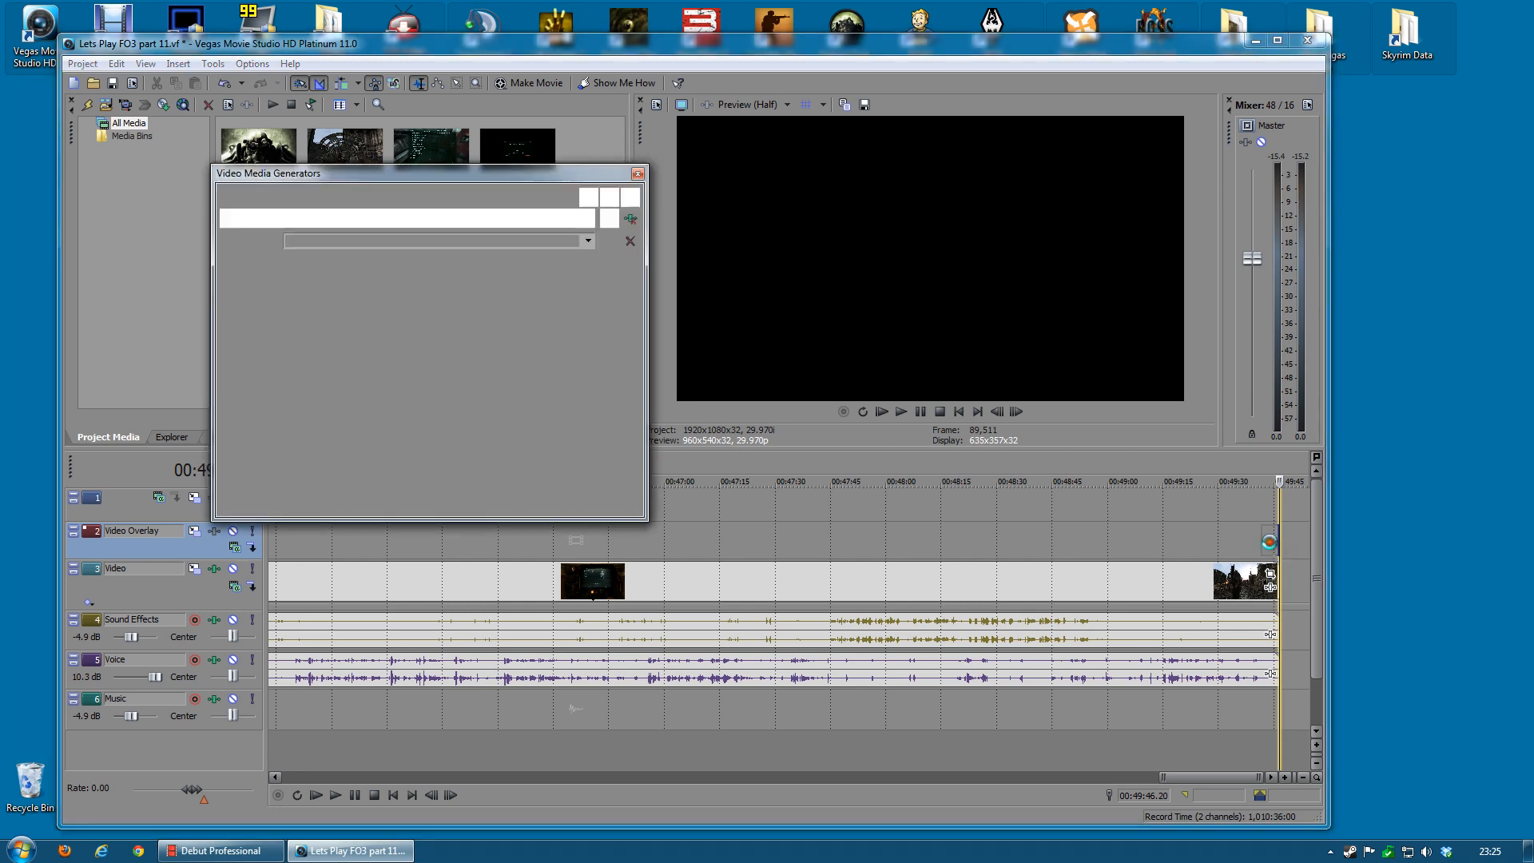
{"action": "left_click", "coordinate": [637, 174]}
{"action": "left_click", "coordinate": [1264, 510]}
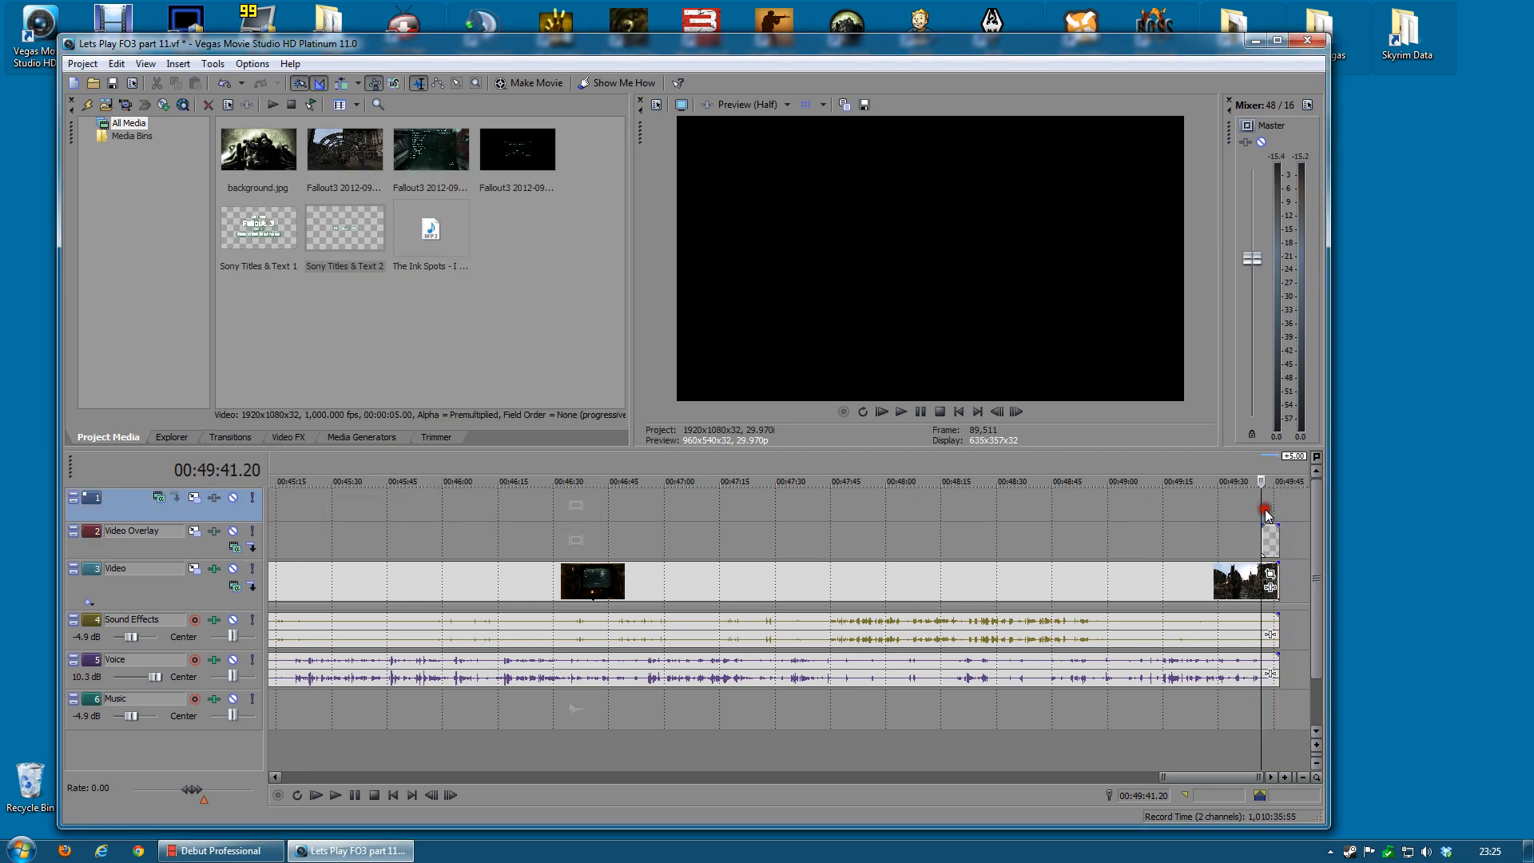
Step: Shift the closing title 29 frames later, and add fades to the title and to the end of the last Sound Effects clip
{"action": "scroll", "coordinate": [1217, 601], "scroll_direction": "up", "scroll_amount": 5}
{"action": "left_click", "coordinate": [1165, 550]}
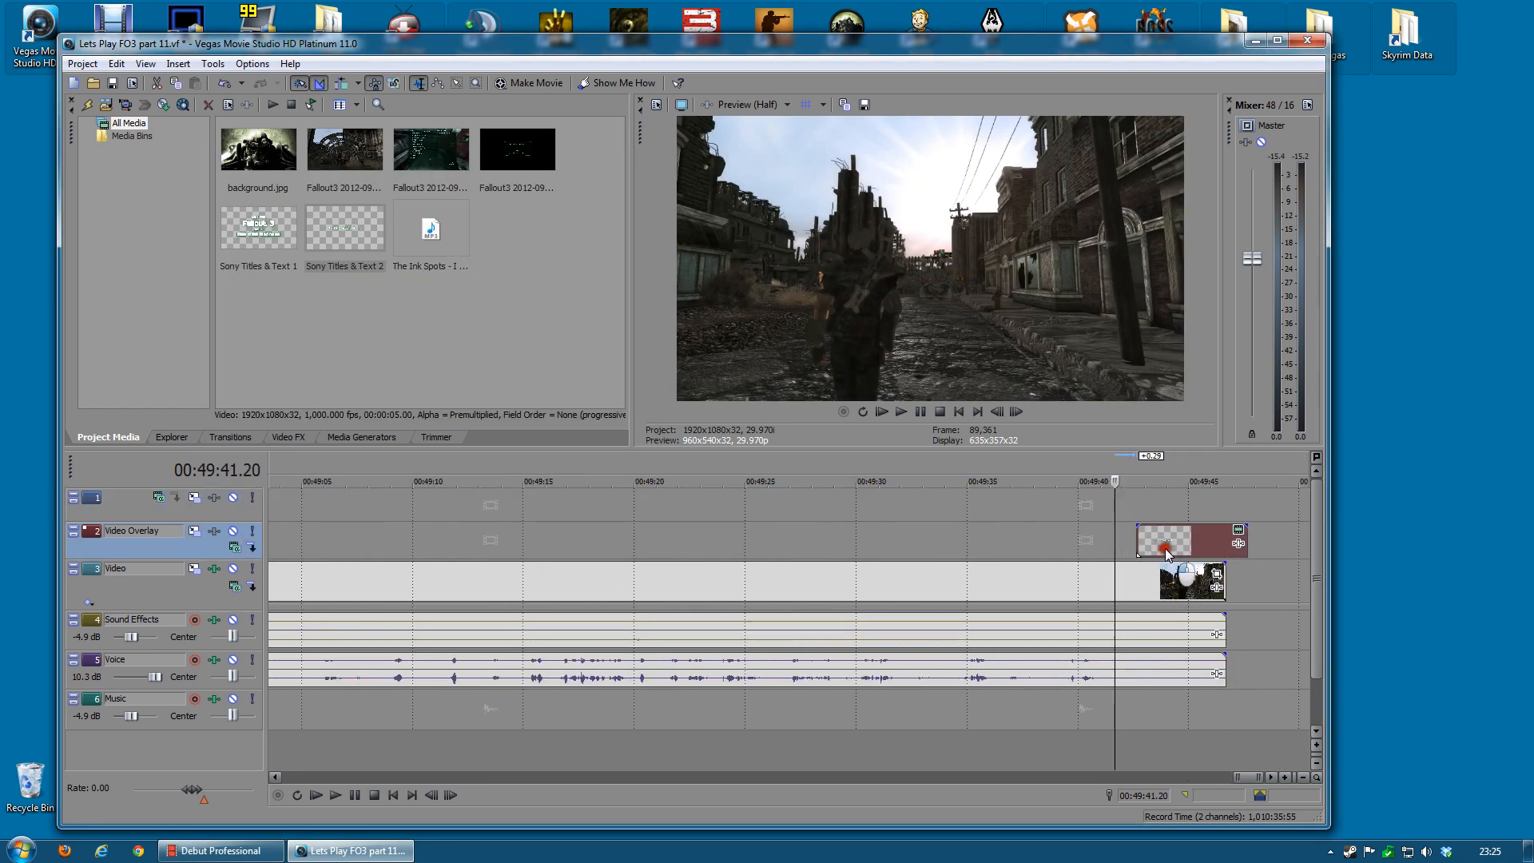
{"action": "left_click_drag", "start_coordinate": [1246, 525], "coordinate": [1179, 613]}
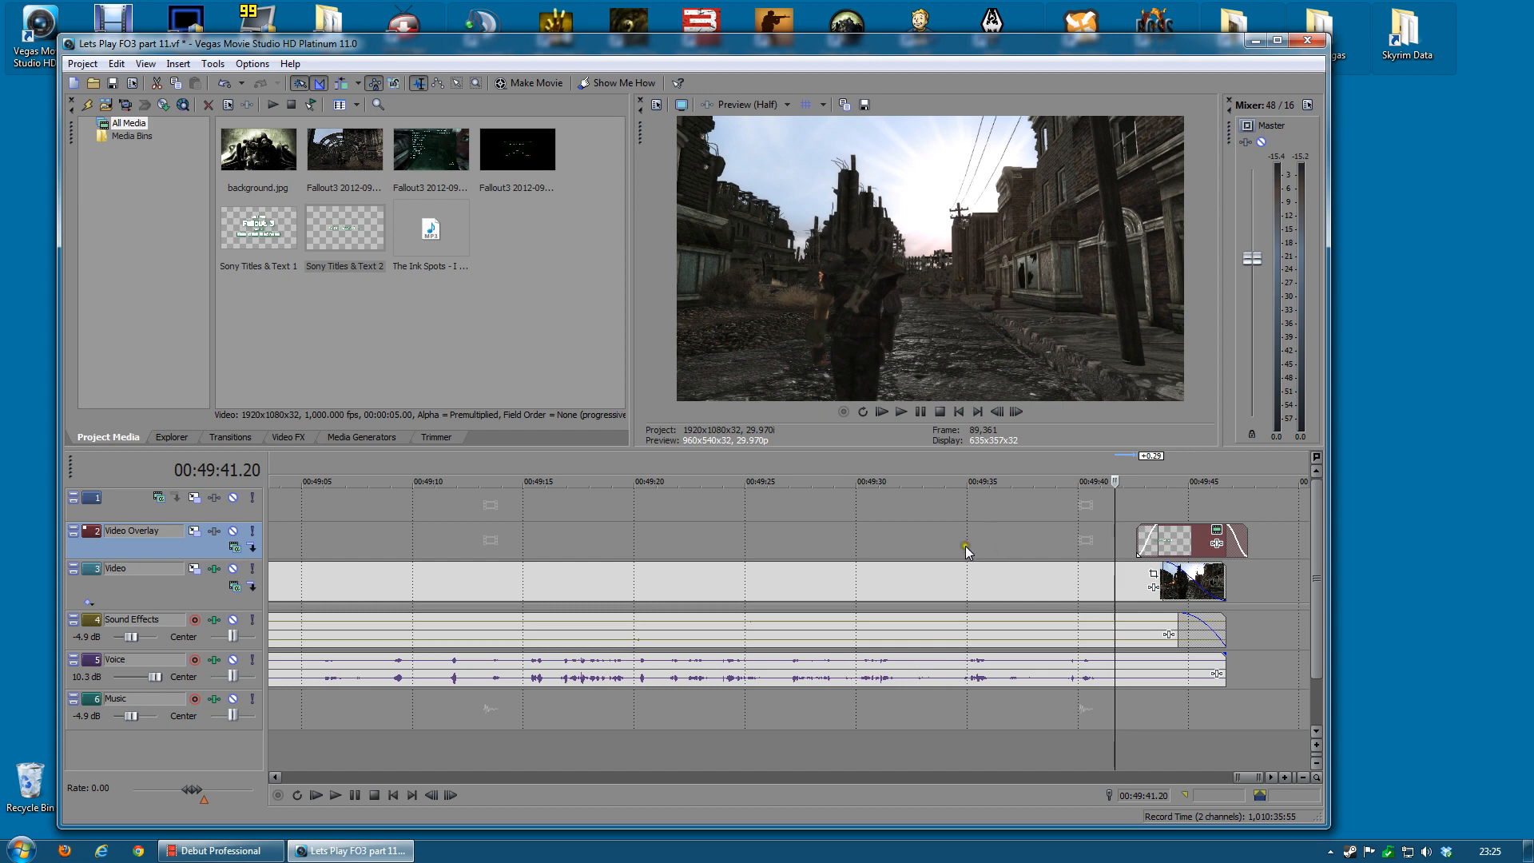
Step: Skim the joined footage at several points up to about 00:25:50, and return the cursor to the project start
{"action": "scroll", "coordinate": [974, 546], "scroll_direction": "down", "scroll_amount": 10}
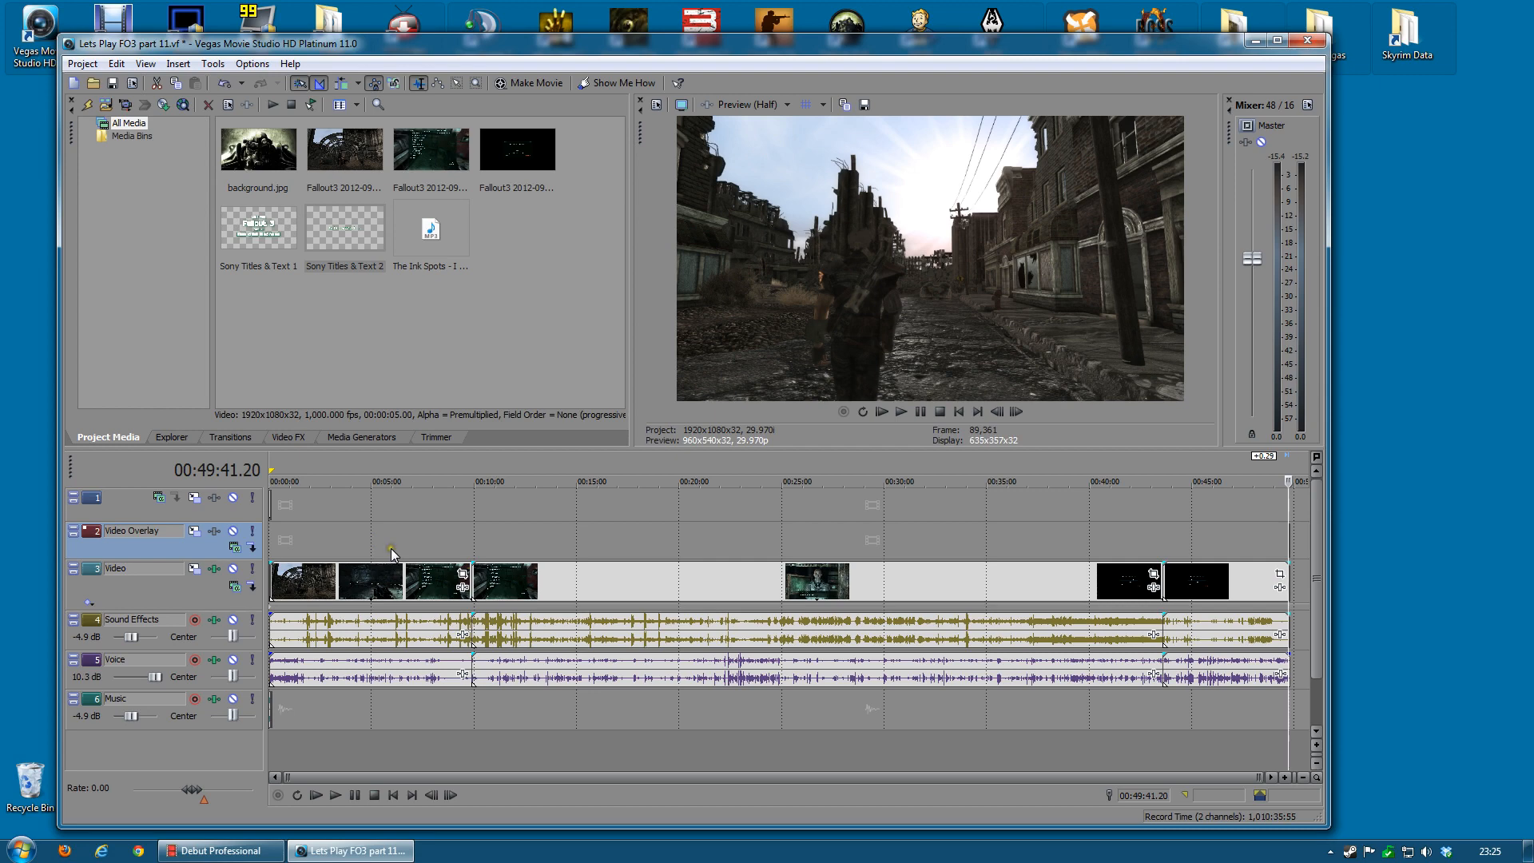
{"action": "left_click", "coordinate": [522, 550]}
{"action": "left_click", "coordinate": [576, 542]}
{"action": "left_click", "coordinate": [658, 538]}
{"action": "left_click", "coordinate": [739, 532]}
{"action": "left_click", "coordinate": [798, 526]}
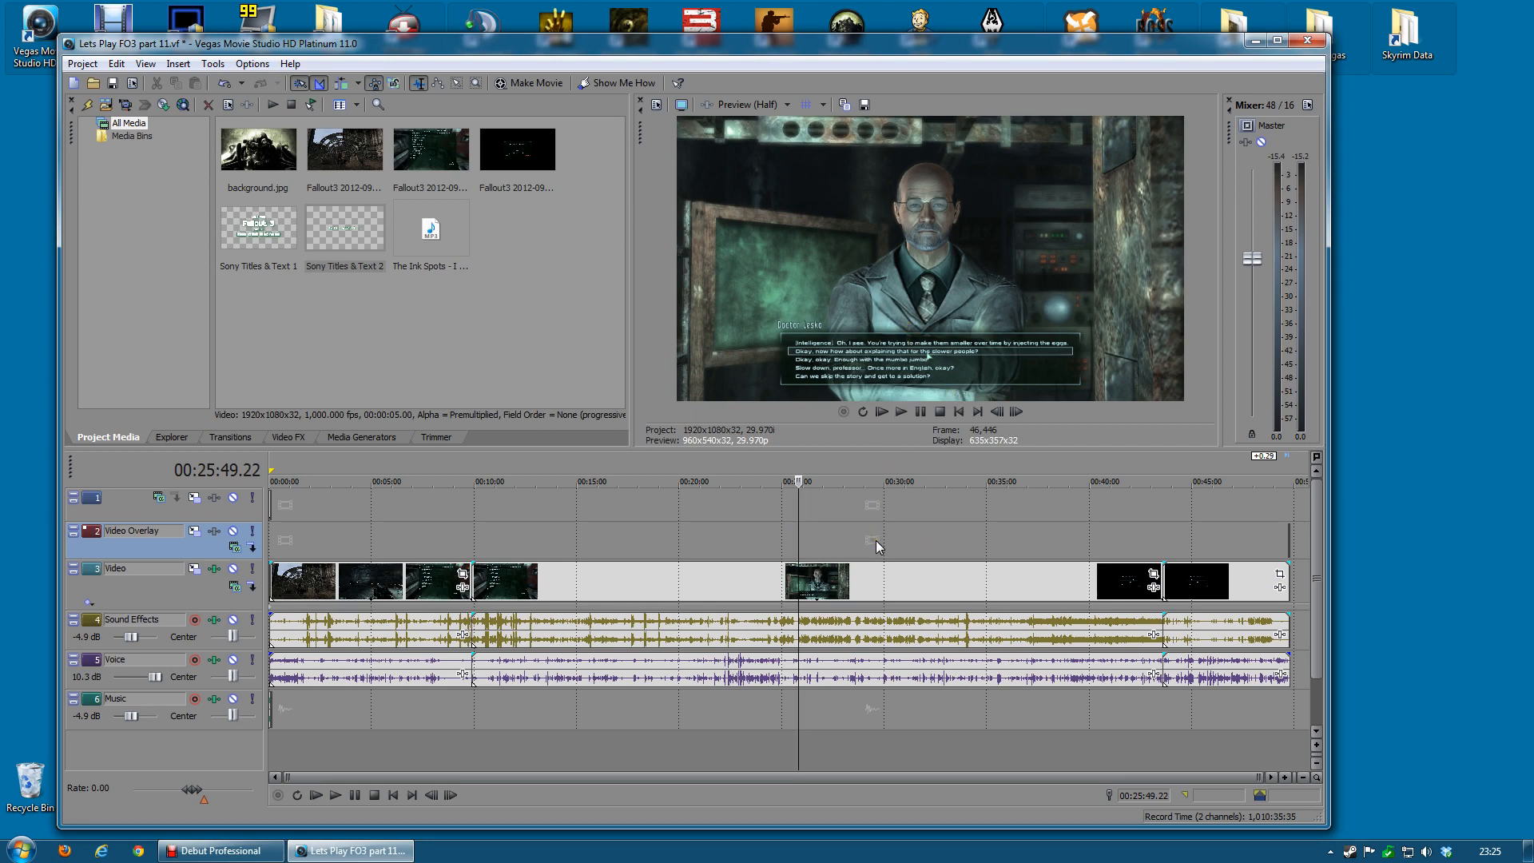
{"action": "left_click", "coordinate": [859, 590]}
{"action": "left_click", "coordinate": [298, 559]}
{"action": "left_click", "coordinate": [273, 534]}
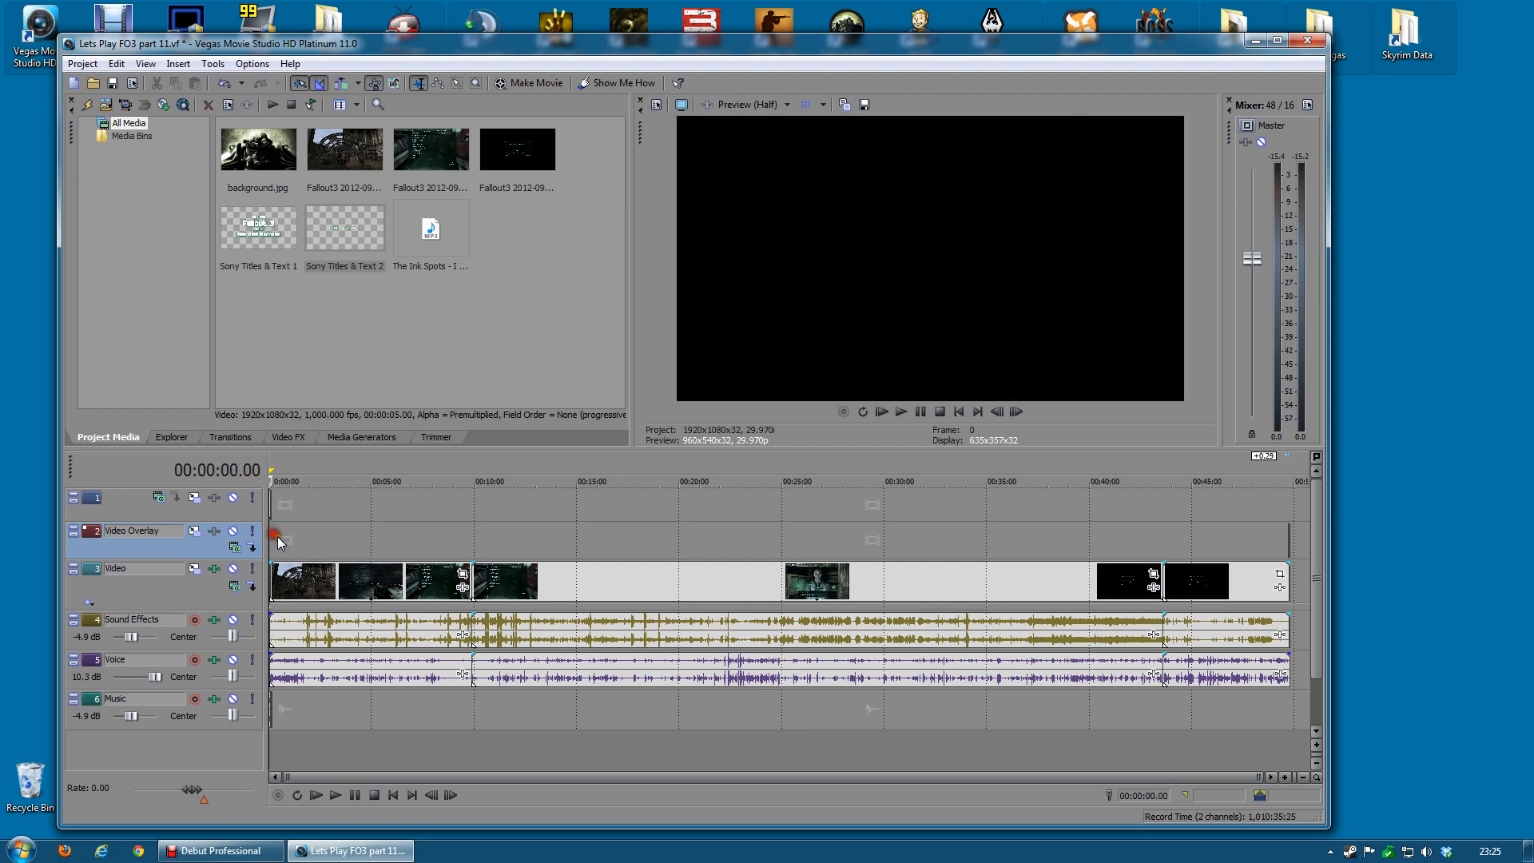
Step: Inspect the Brightness and Contrast effect on the Video track, focusing on its brightness value
{"action": "scroll", "coordinate": [346, 597], "scroll_direction": "up", "scroll_amount": 6}
{"action": "scroll", "coordinate": [346, 597], "scroll_direction": "up", "scroll_amount": 8}
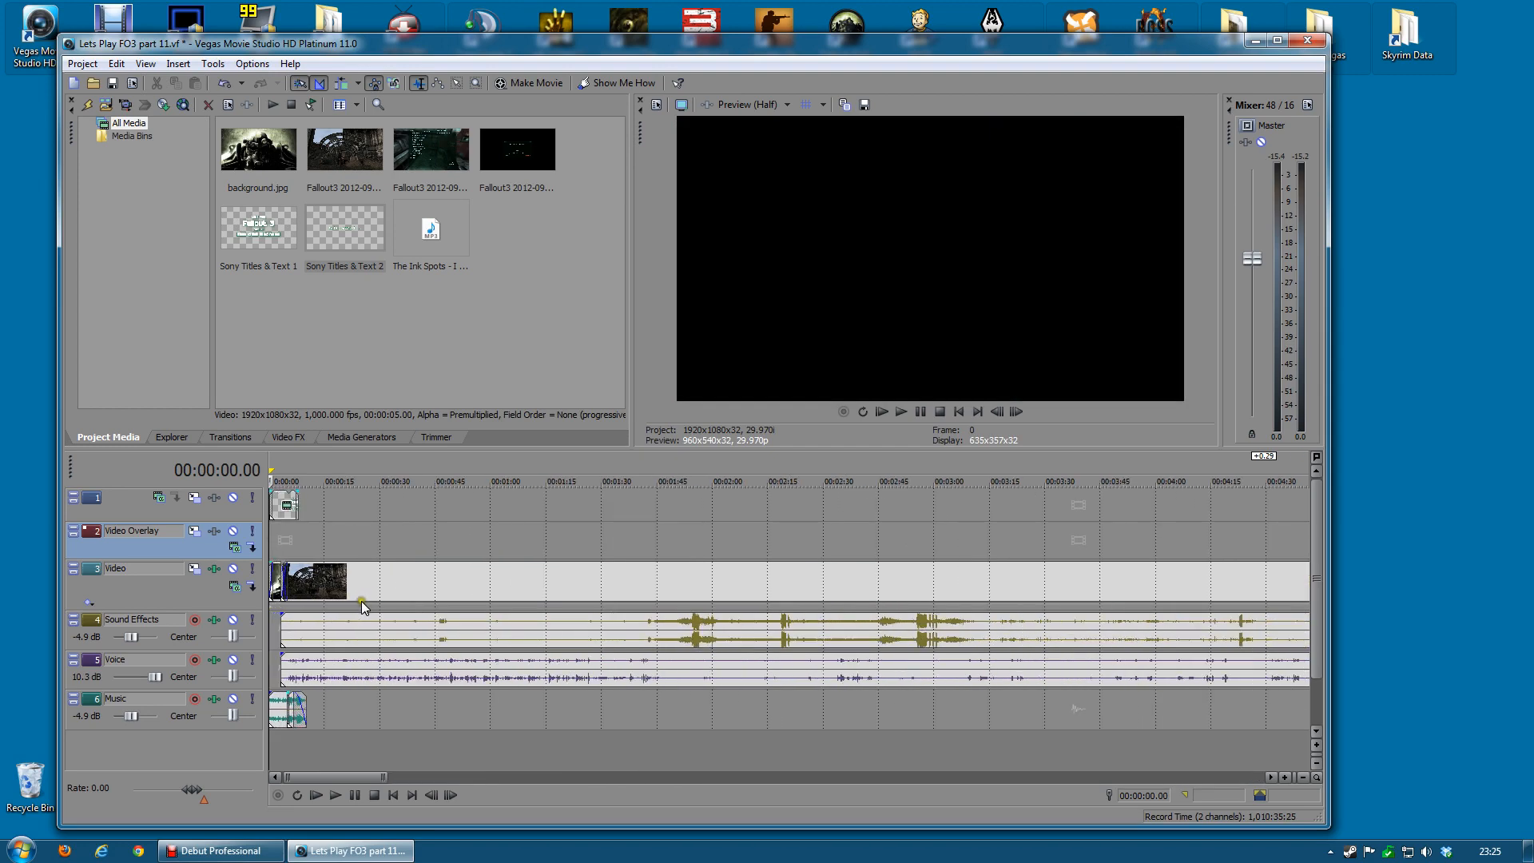
{"action": "left_click", "coordinate": [215, 568]}
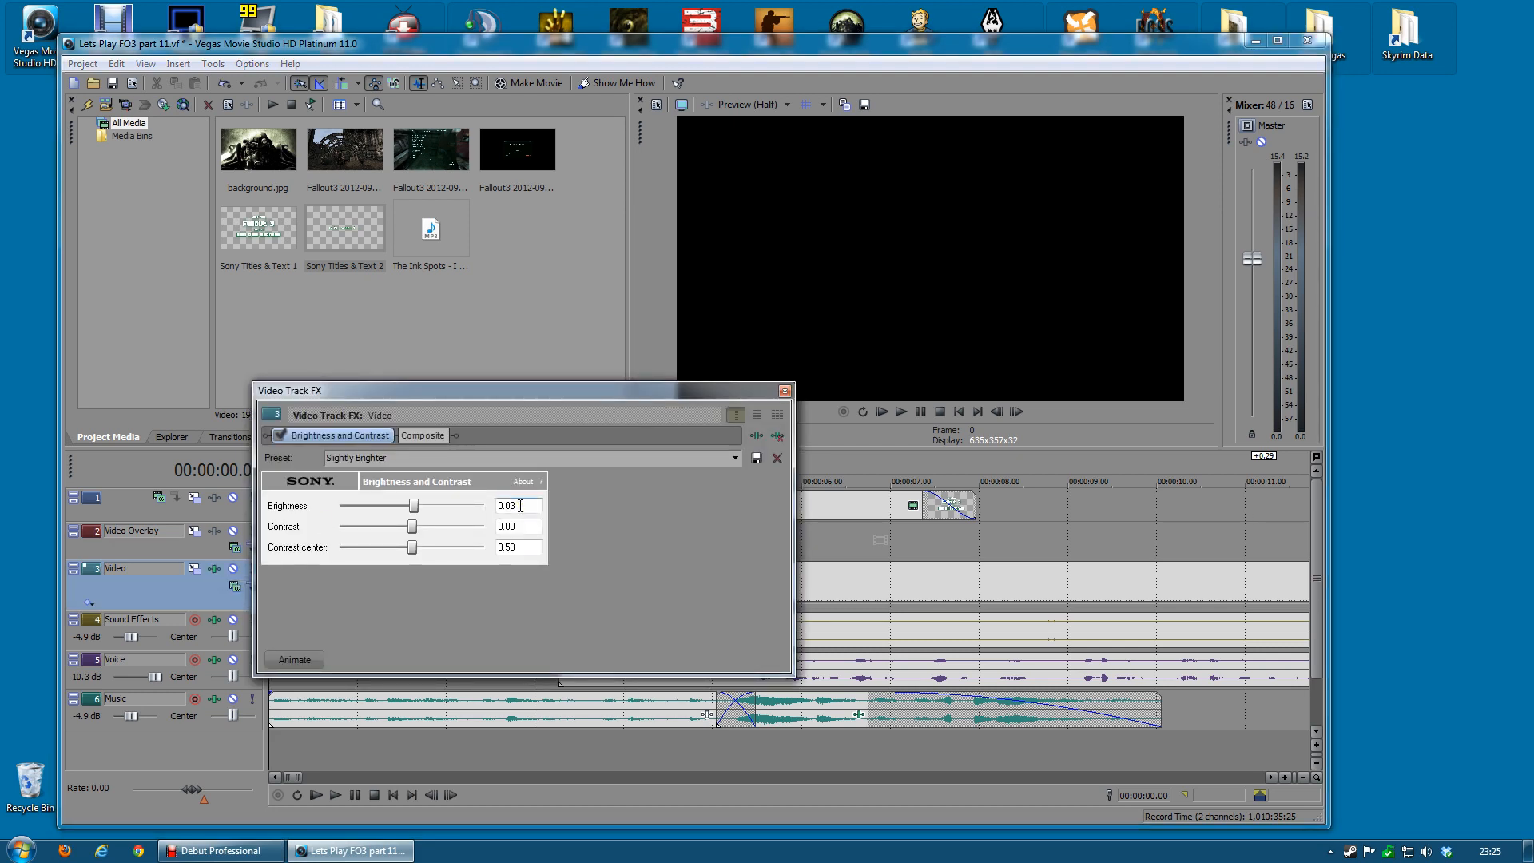
{"action": "left_click", "coordinate": [528, 504]}
{"action": "left_click", "coordinate": [523, 506]}
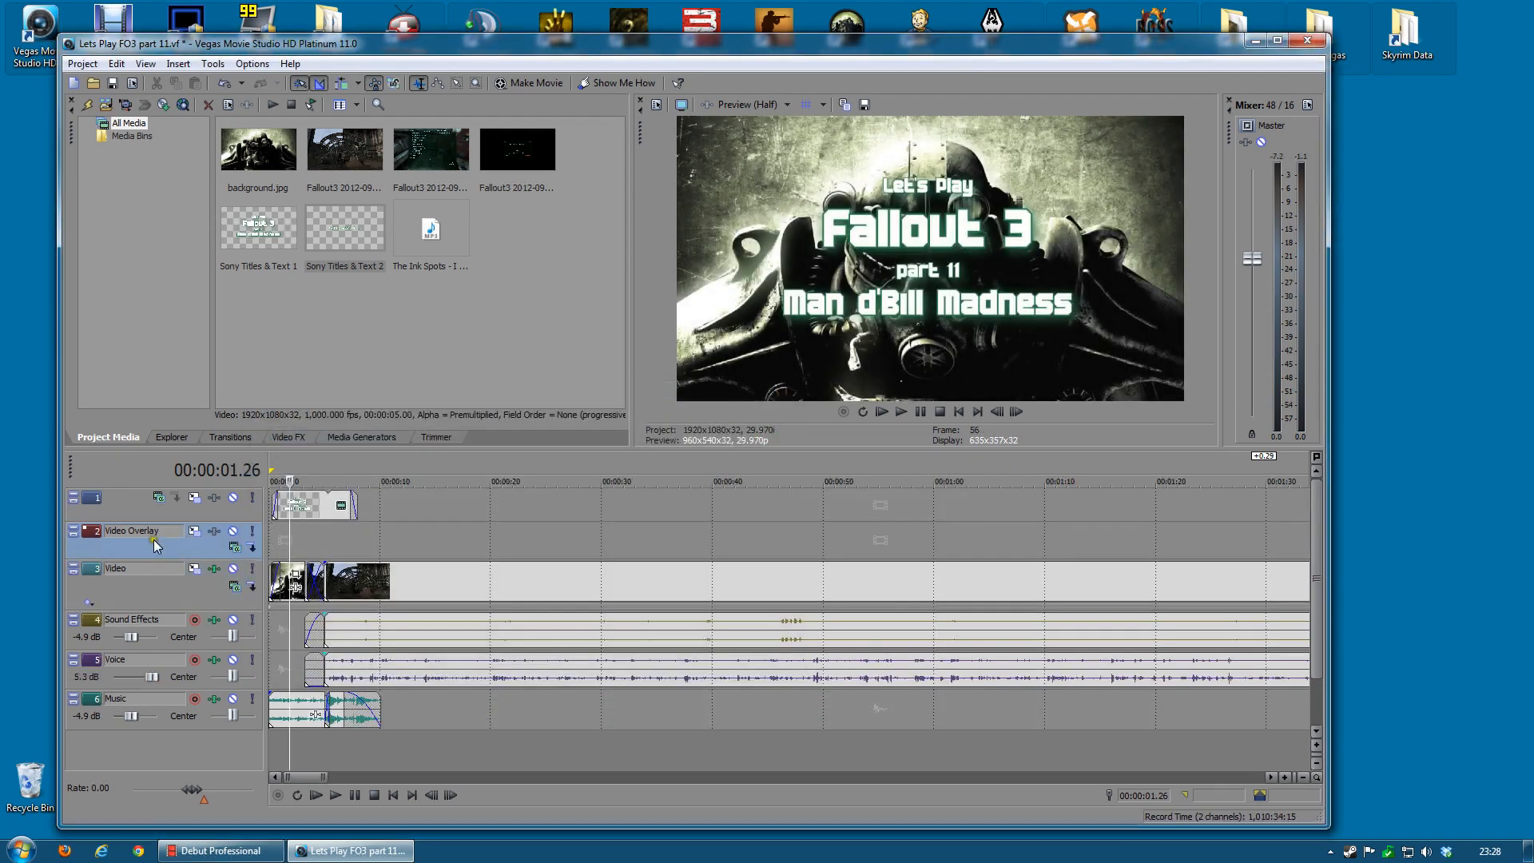
Step: Raise the Voice track's volume to 7.2 dB and check its Track EQ effect
{"action": "left_click", "coordinate": [148, 678]}
{"action": "left_click_drag", "start_coordinate": [148, 678], "coordinate": [150, 678]}
{"action": "left_click", "coordinate": [213, 661]}
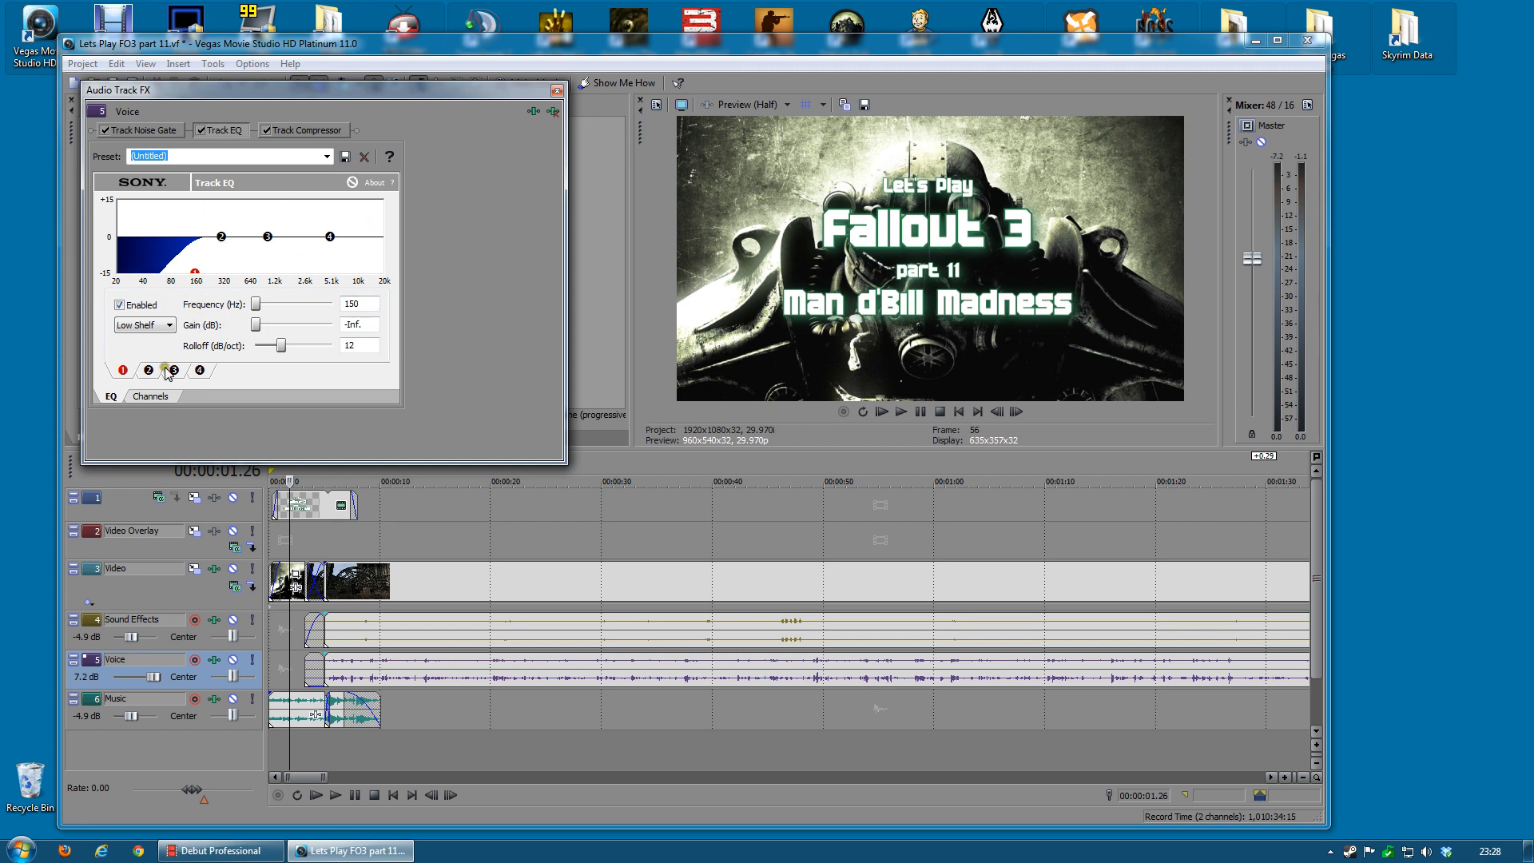
{"action": "left_click", "coordinate": [557, 93]}
Step: Check the Track EQ settings of the Music track and the Sound Effects track
{"action": "left_click", "coordinate": [220, 705]}
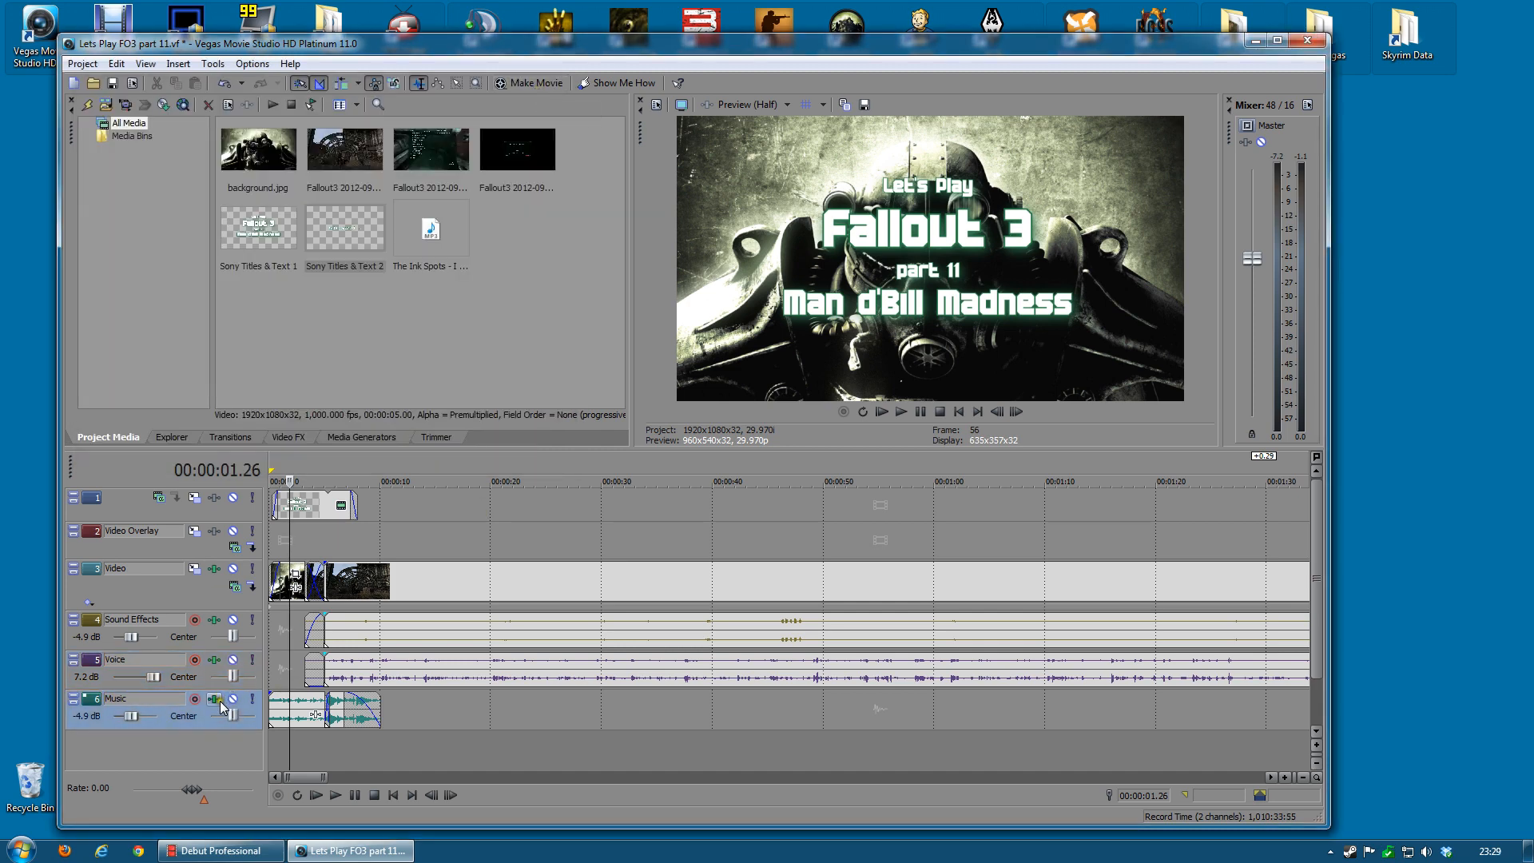
{"action": "left_click", "coordinate": [215, 699]}
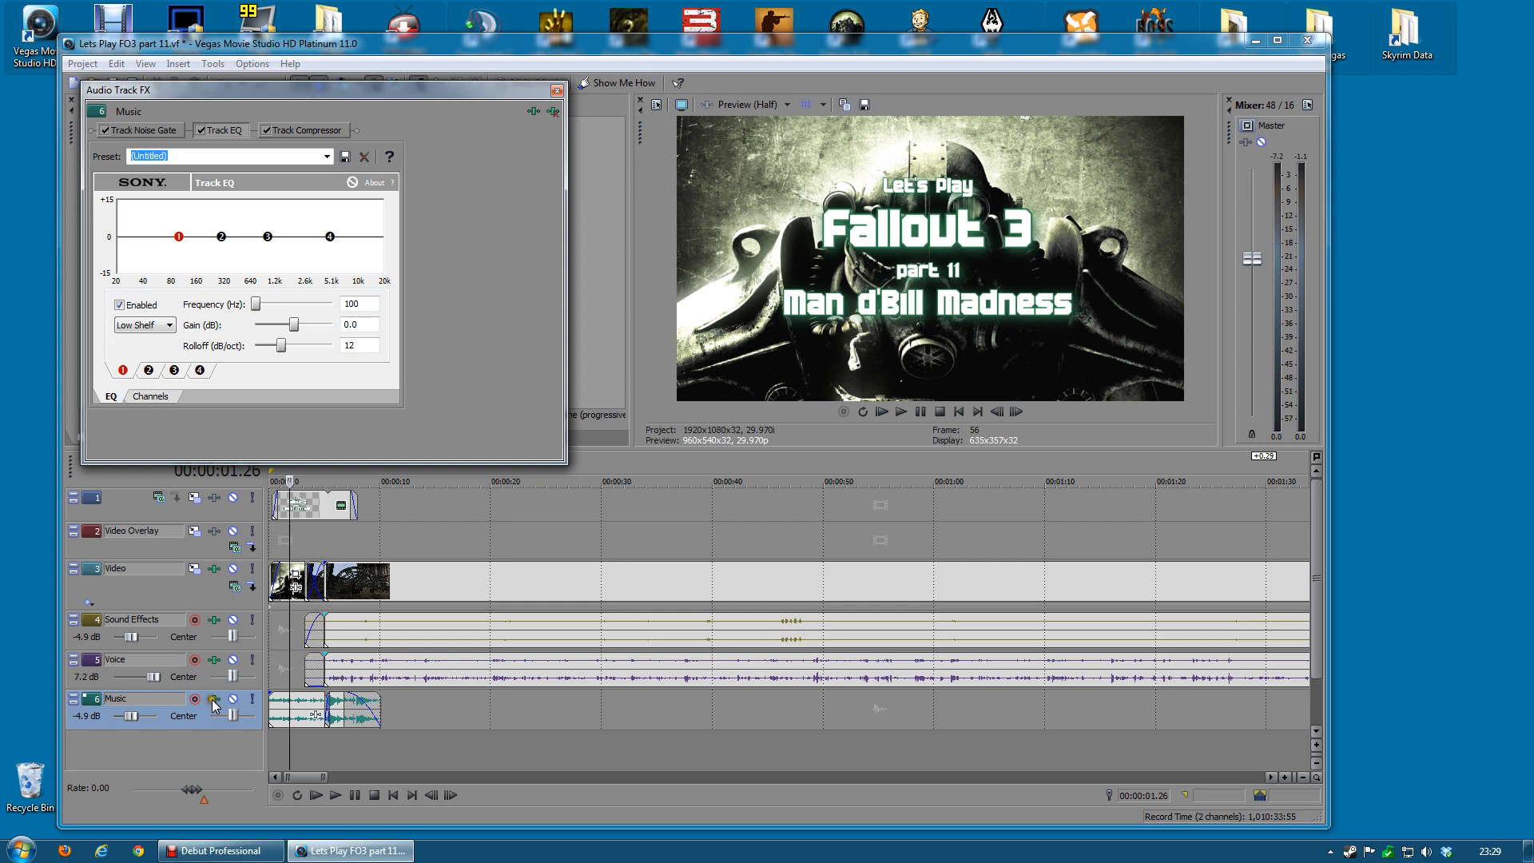
{"action": "left_click", "coordinate": [557, 93]}
{"action": "left_click", "coordinate": [215, 619]}
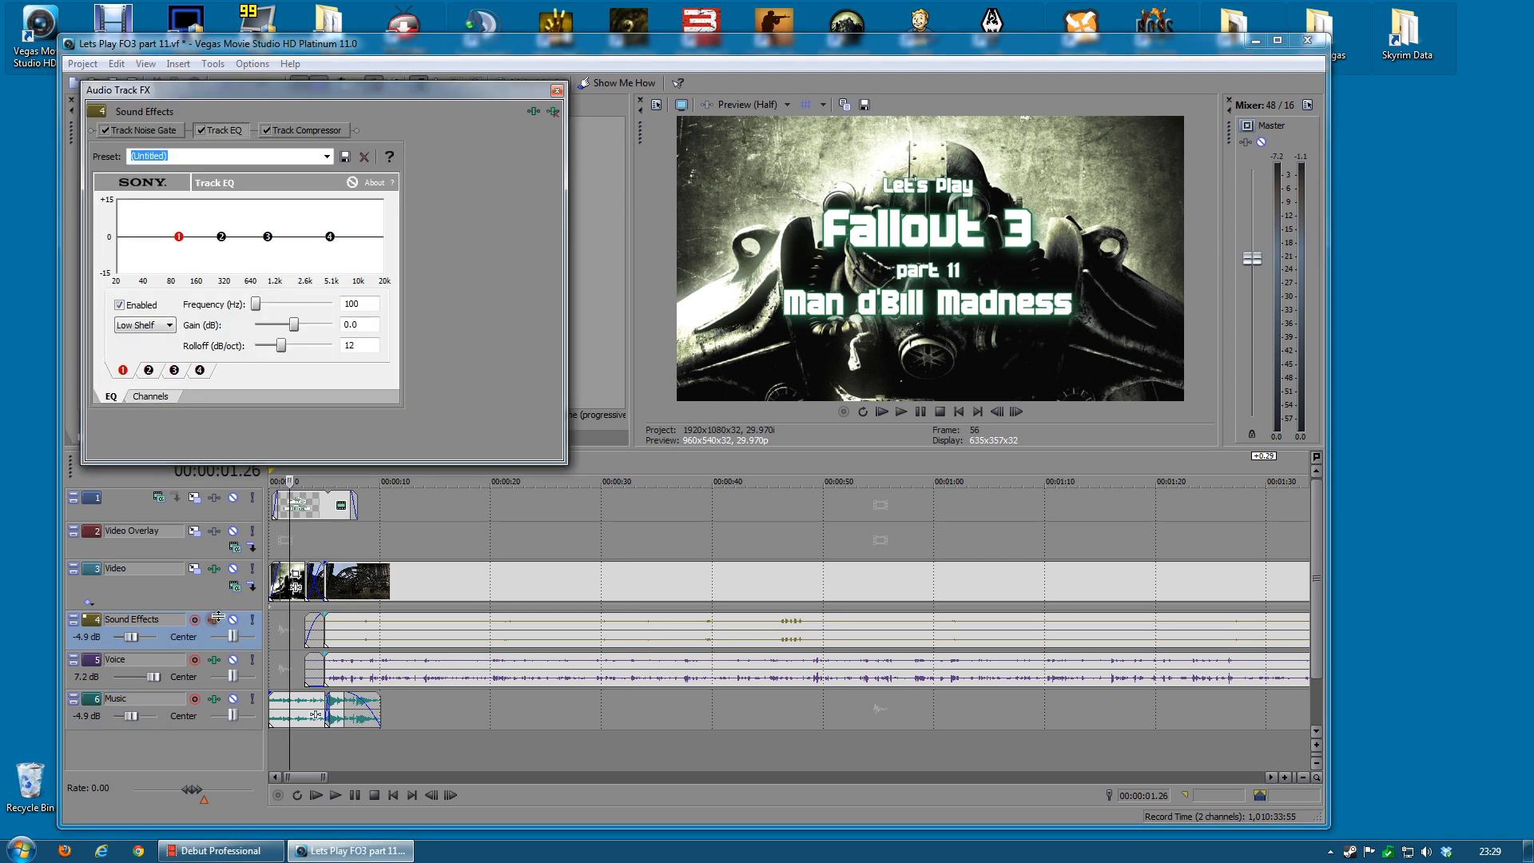
{"action": "left_click", "coordinate": [557, 92]}
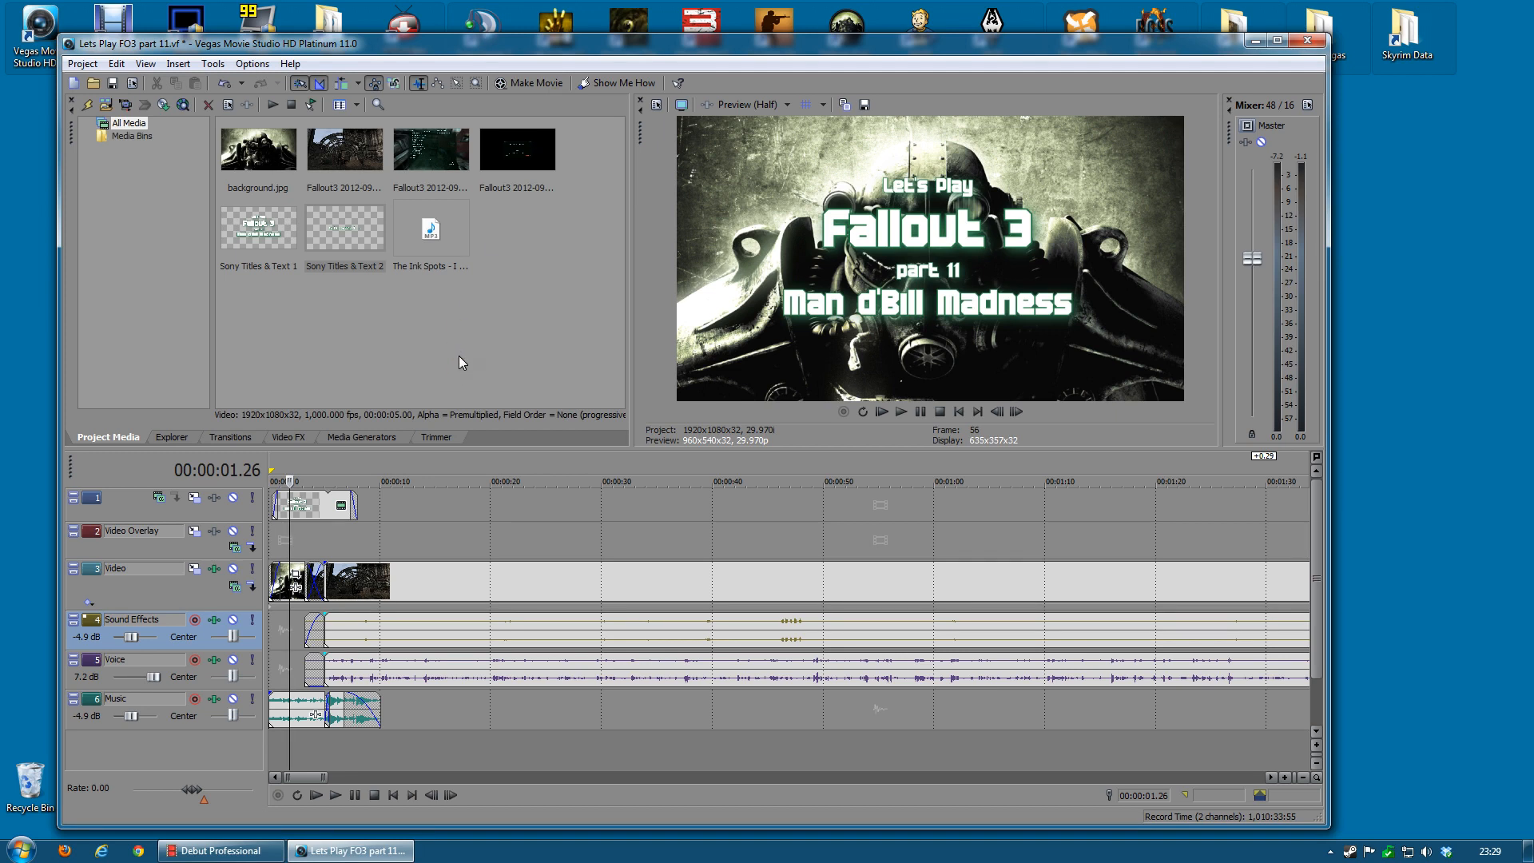
Step: Show the whole project on the timeline and save it under its existing name
{"action": "scroll", "coordinate": [700, 539], "scroll_direction": "down", "scroll_amount": 10}
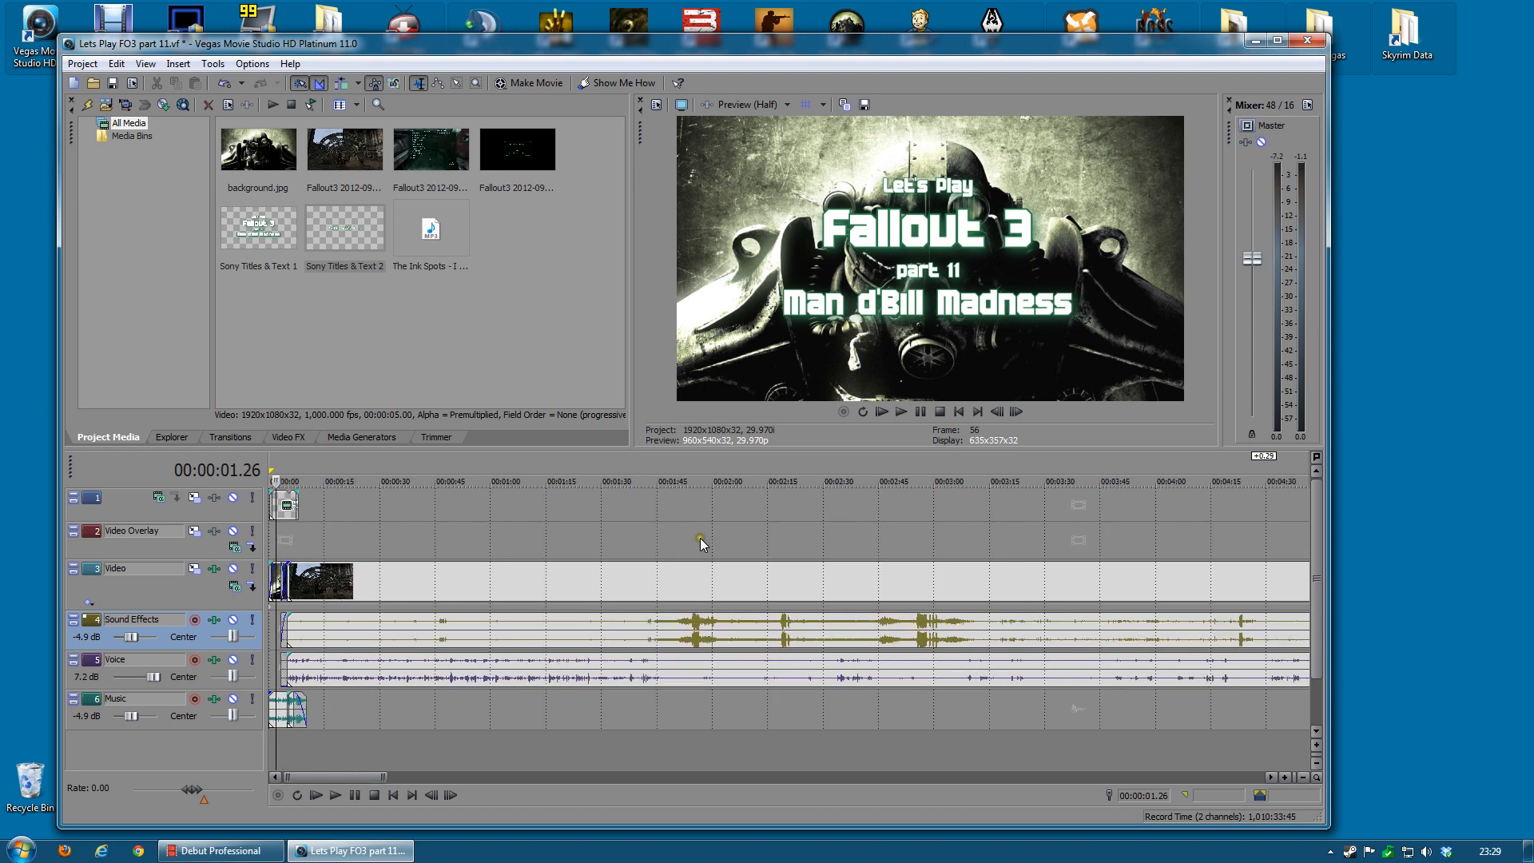
{"action": "scroll", "coordinate": [999, 528], "scroll_direction": "down", "scroll_amount": 3}
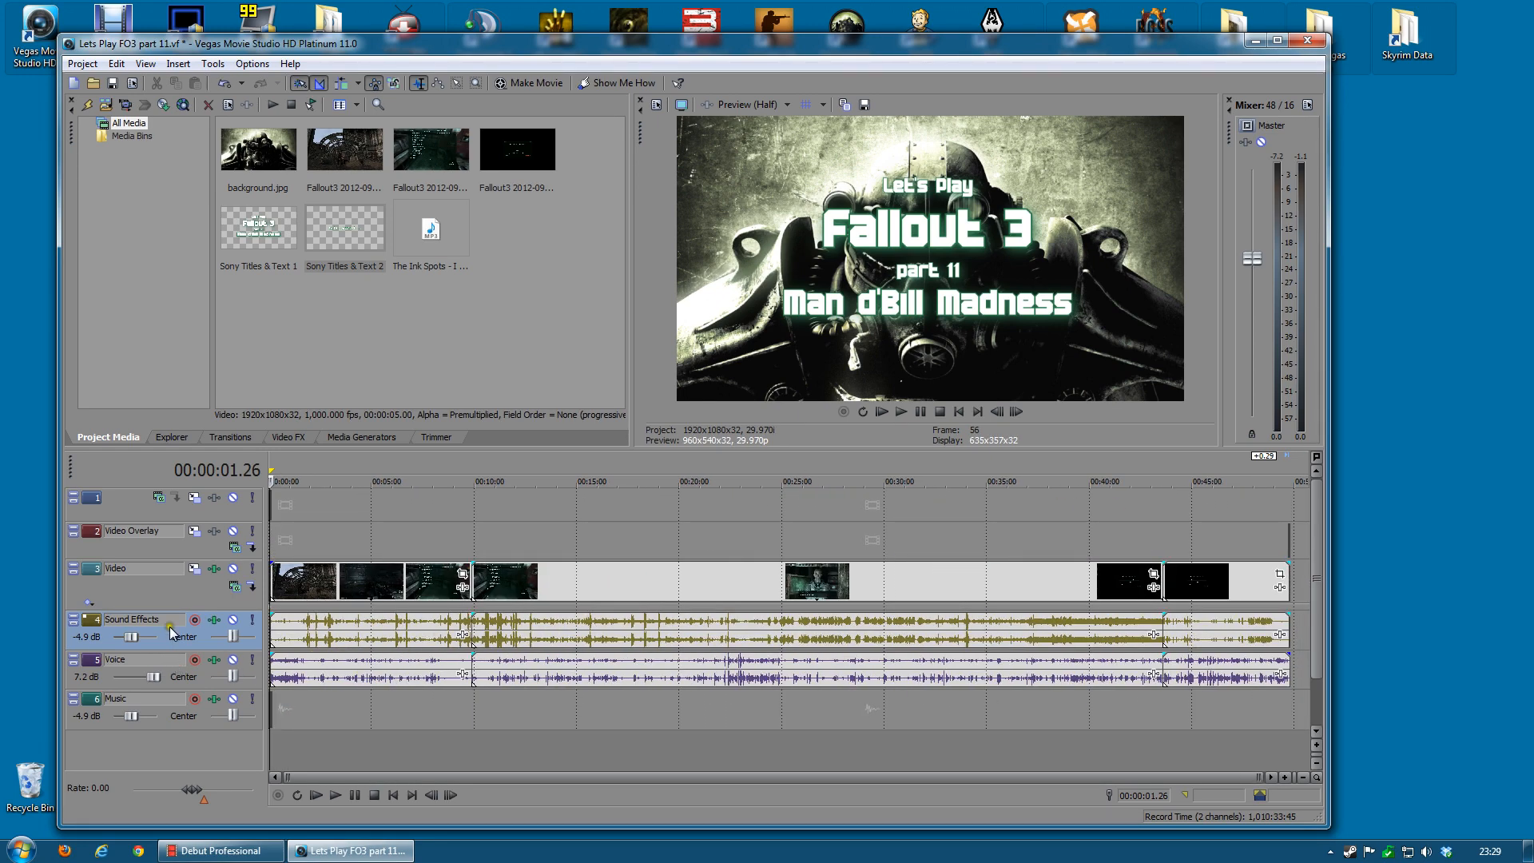
{"action": "left_click", "coordinate": [66, 69]}
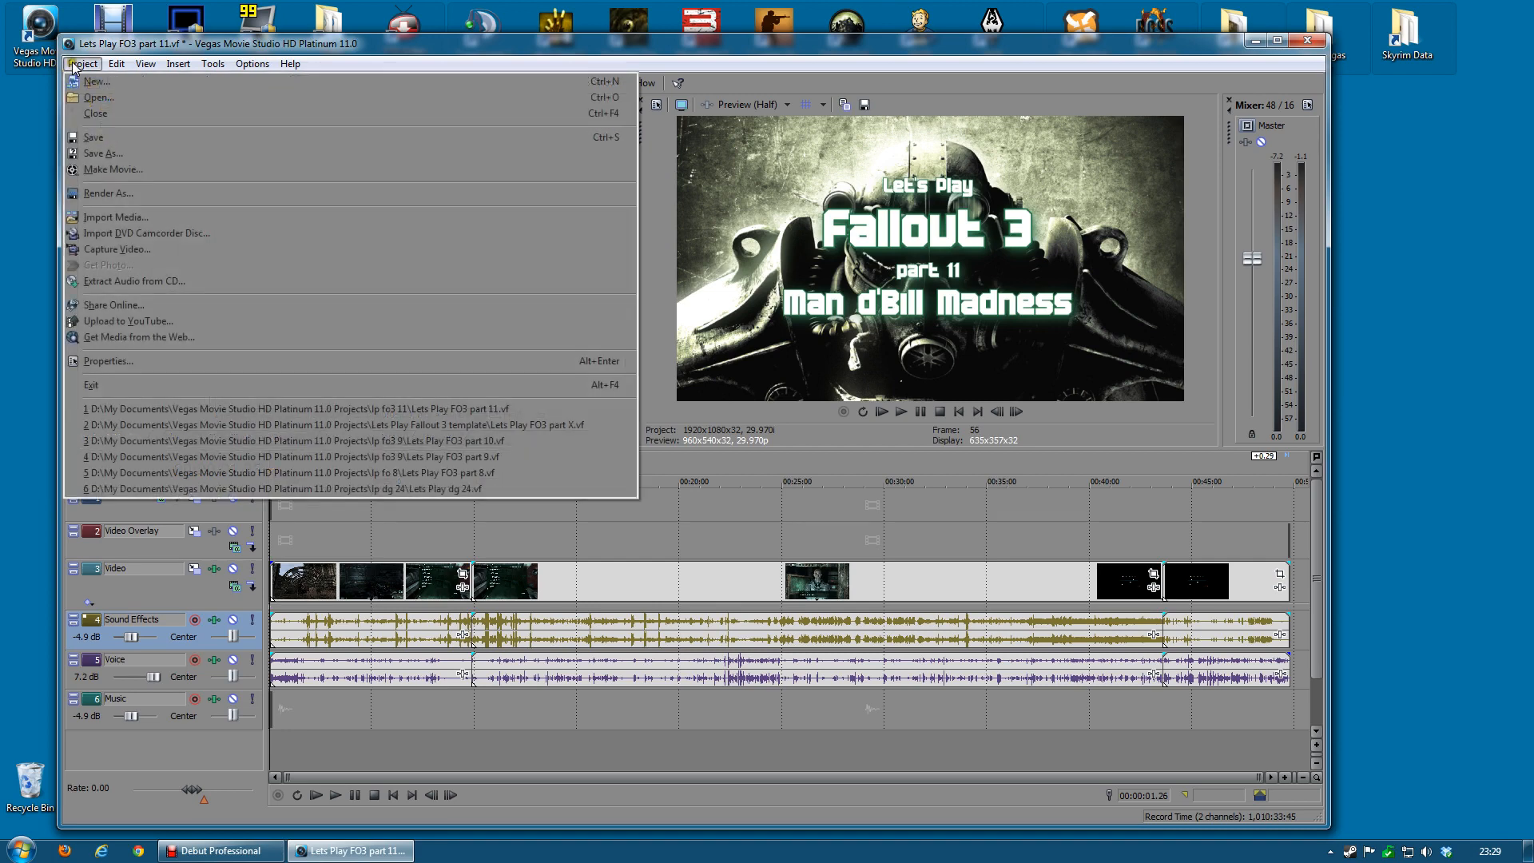
{"action": "left_click", "coordinate": [95, 141]}
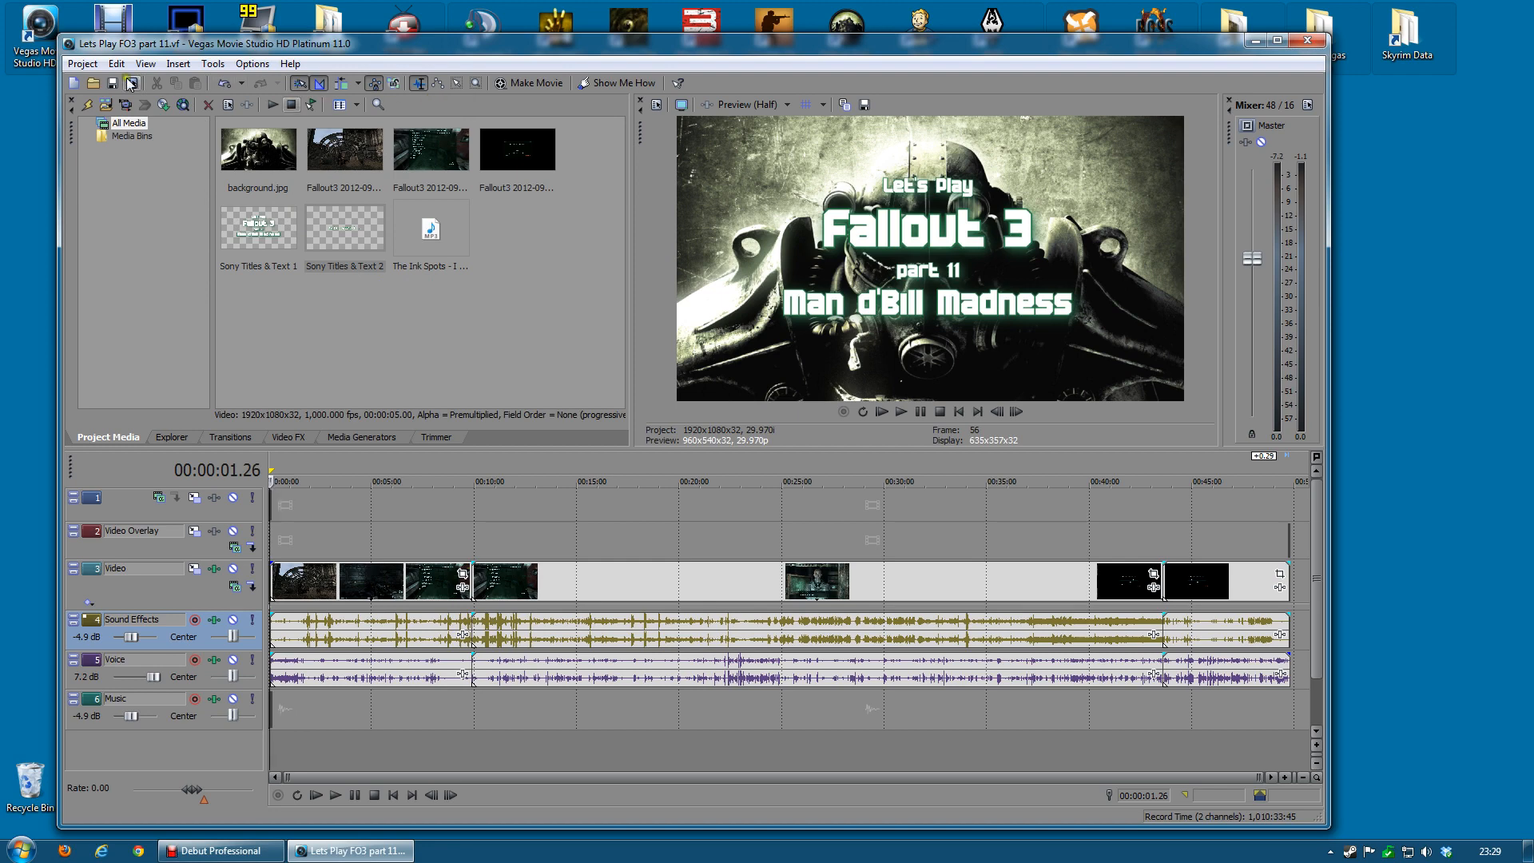
Step: Start rendering the project to a new track and choose the lp fo3 11 folder as the destination
{"action": "left_click", "coordinate": [83, 68]}
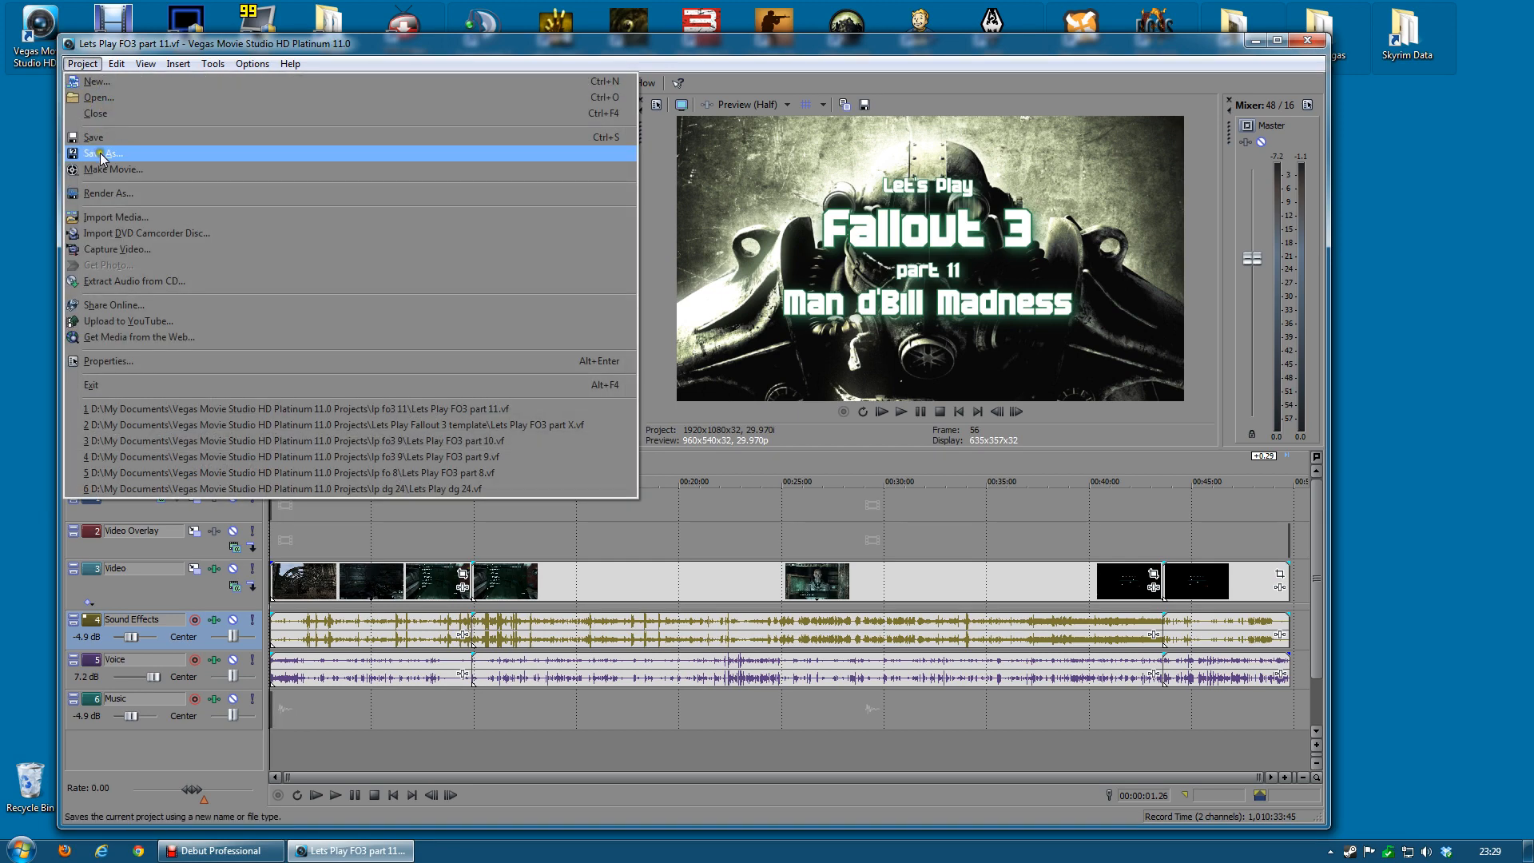
{"action": "left_click", "coordinate": [145, 193]}
{"action": "mouse_move", "coordinate": [219, 62]}
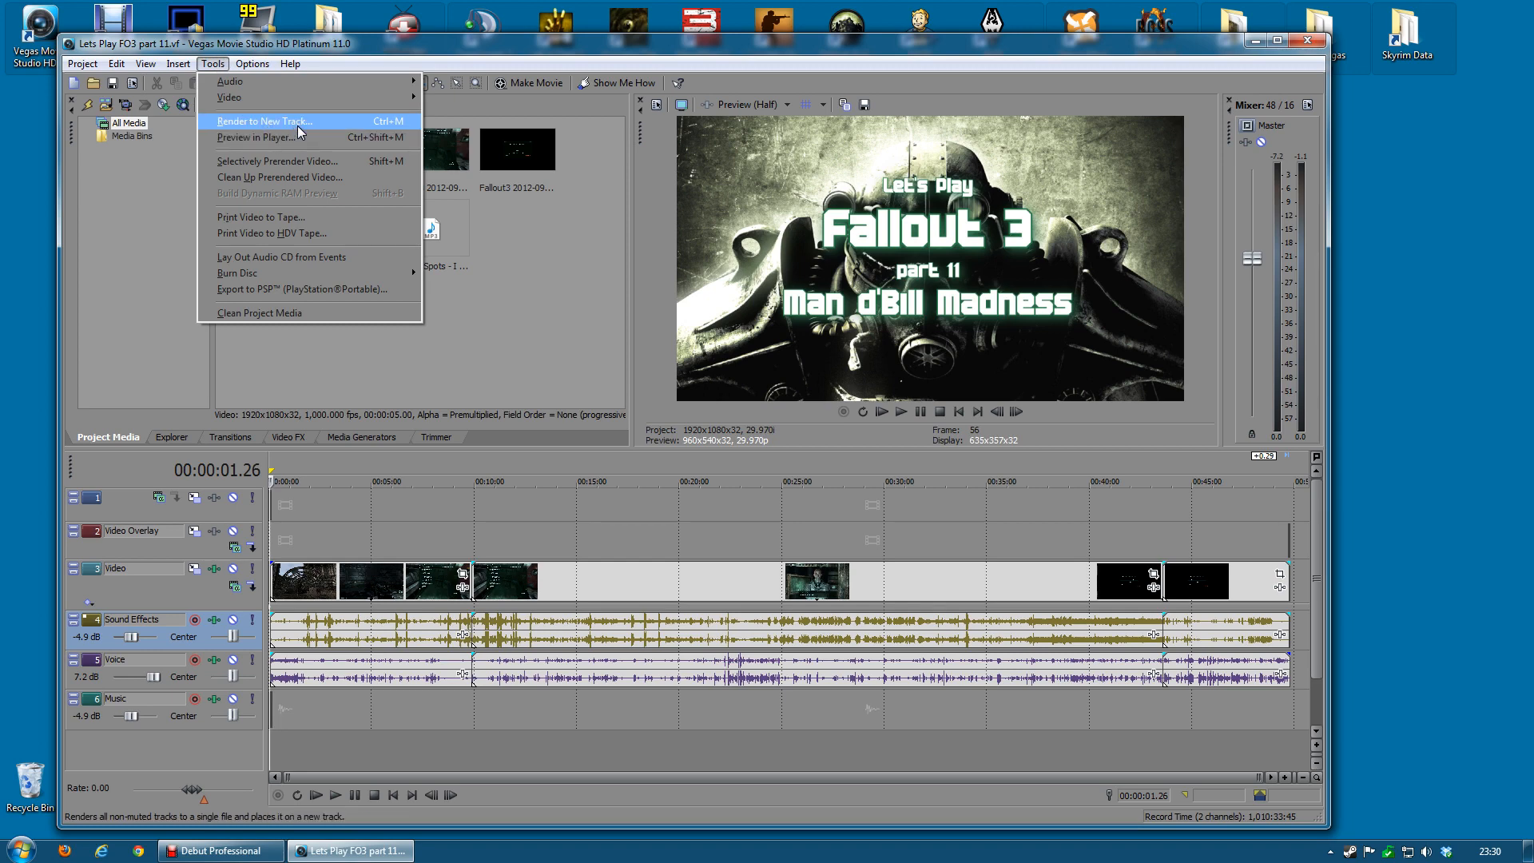
{"action": "left_click", "coordinate": [267, 122]}
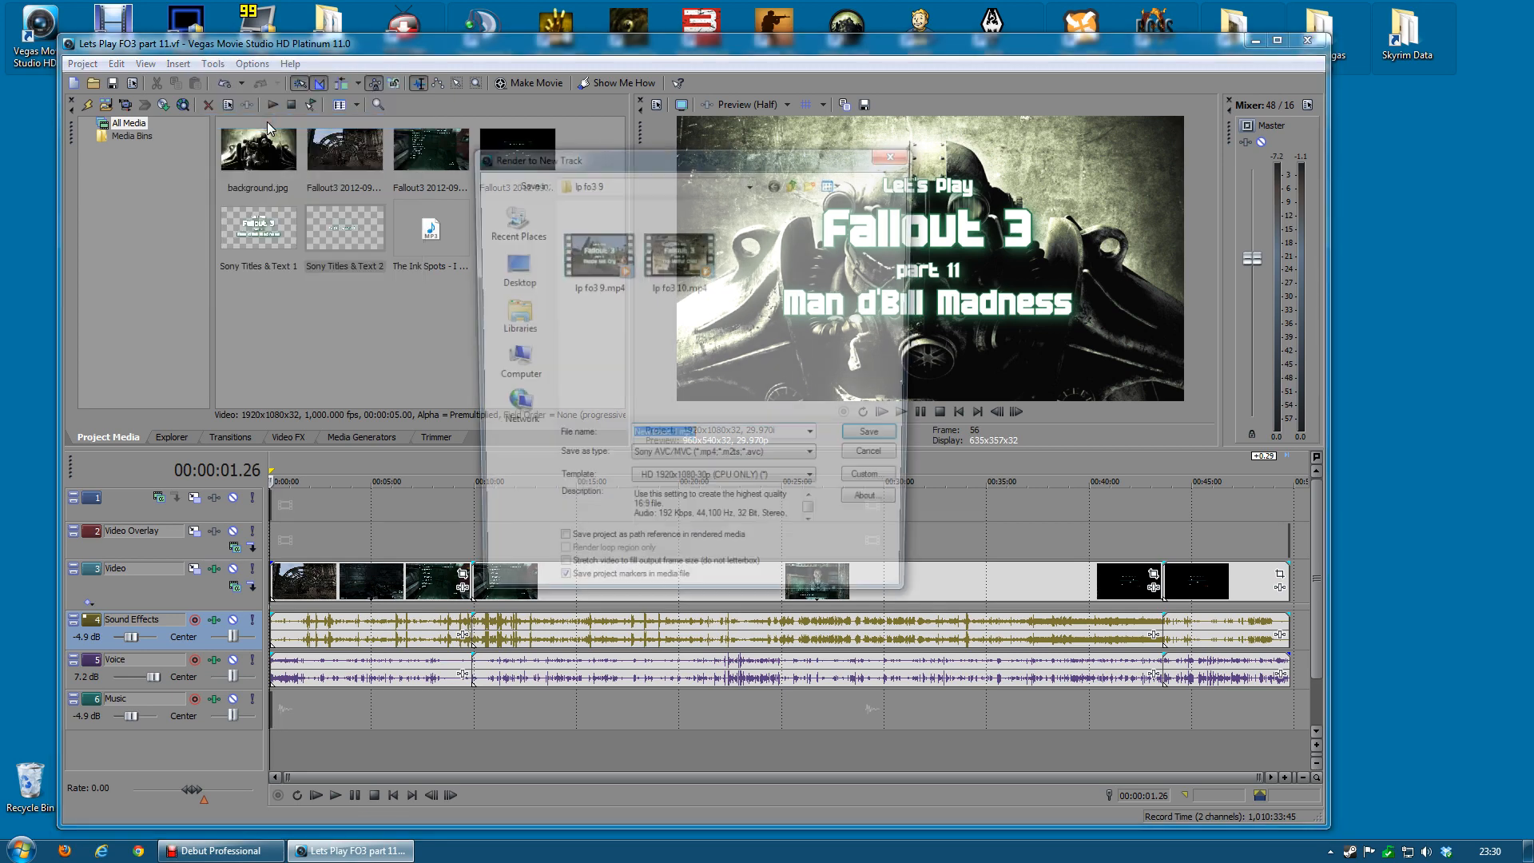
{"action": "left_click", "coordinate": [794, 182]}
{"action": "scroll", "coordinate": [799, 367], "scroll_direction": "down", "scroll_amount": 4}
{"action": "double_click", "coordinate": [591, 348]}
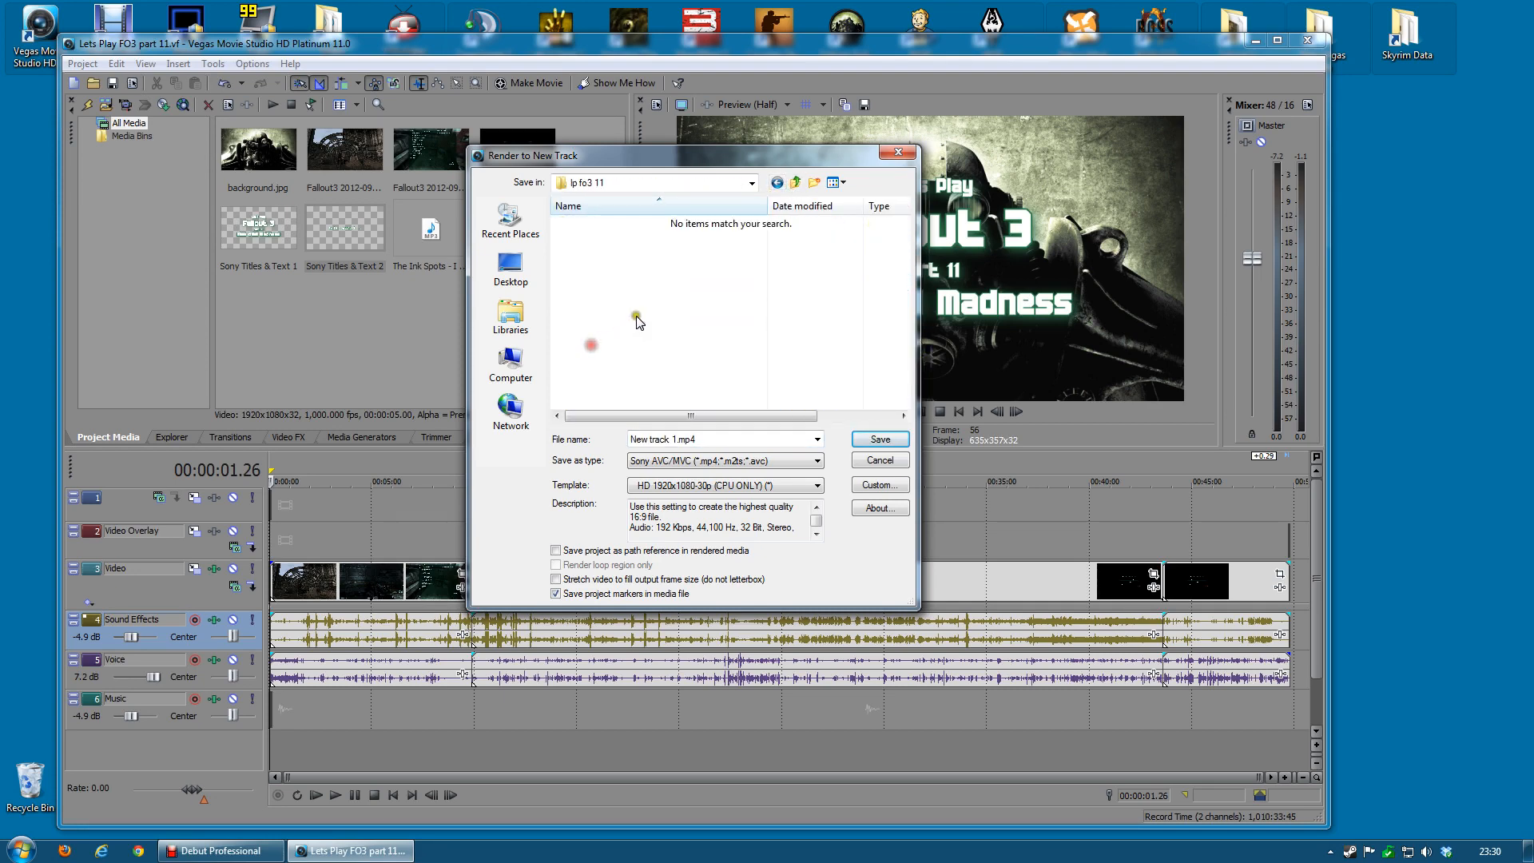
Step: Name the render file lp fo3 11.mp4 and choose Sony AVC/MVC as its file type
{"action": "left_click", "coordinate": [671, 440]}
{"action": "left_click_drag", "start_coordinate": [671, 439], "coordinate": [592, 440]}
{"action": "key", "text": "BackSpace"}
{"action": "type", "text": "lp fo3 1"}
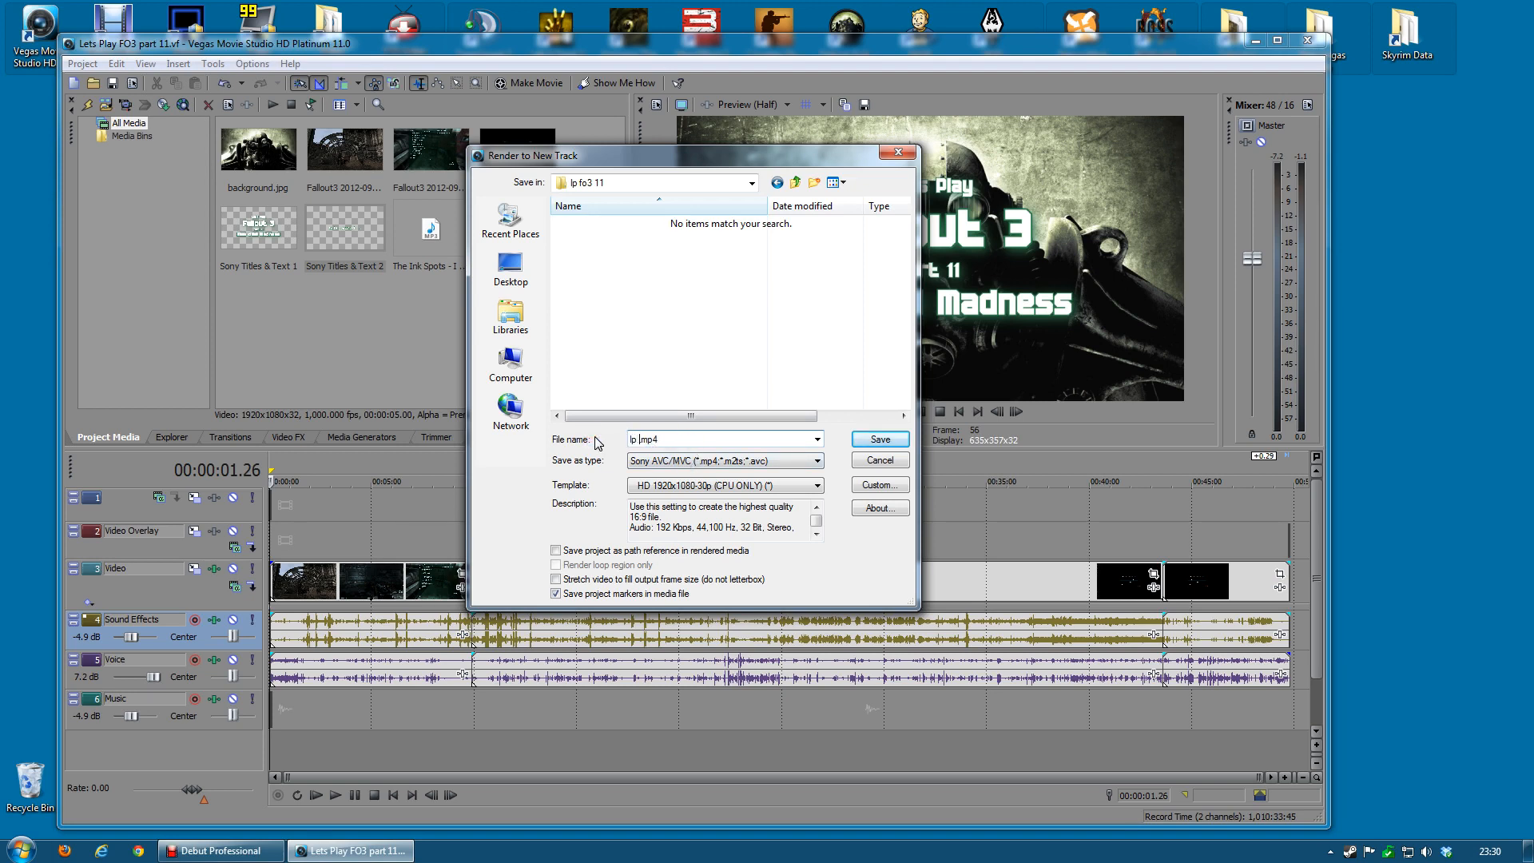
{"action": "type", "text": "1"}
{"action": "left_click", "coordinate": [668, 464]}
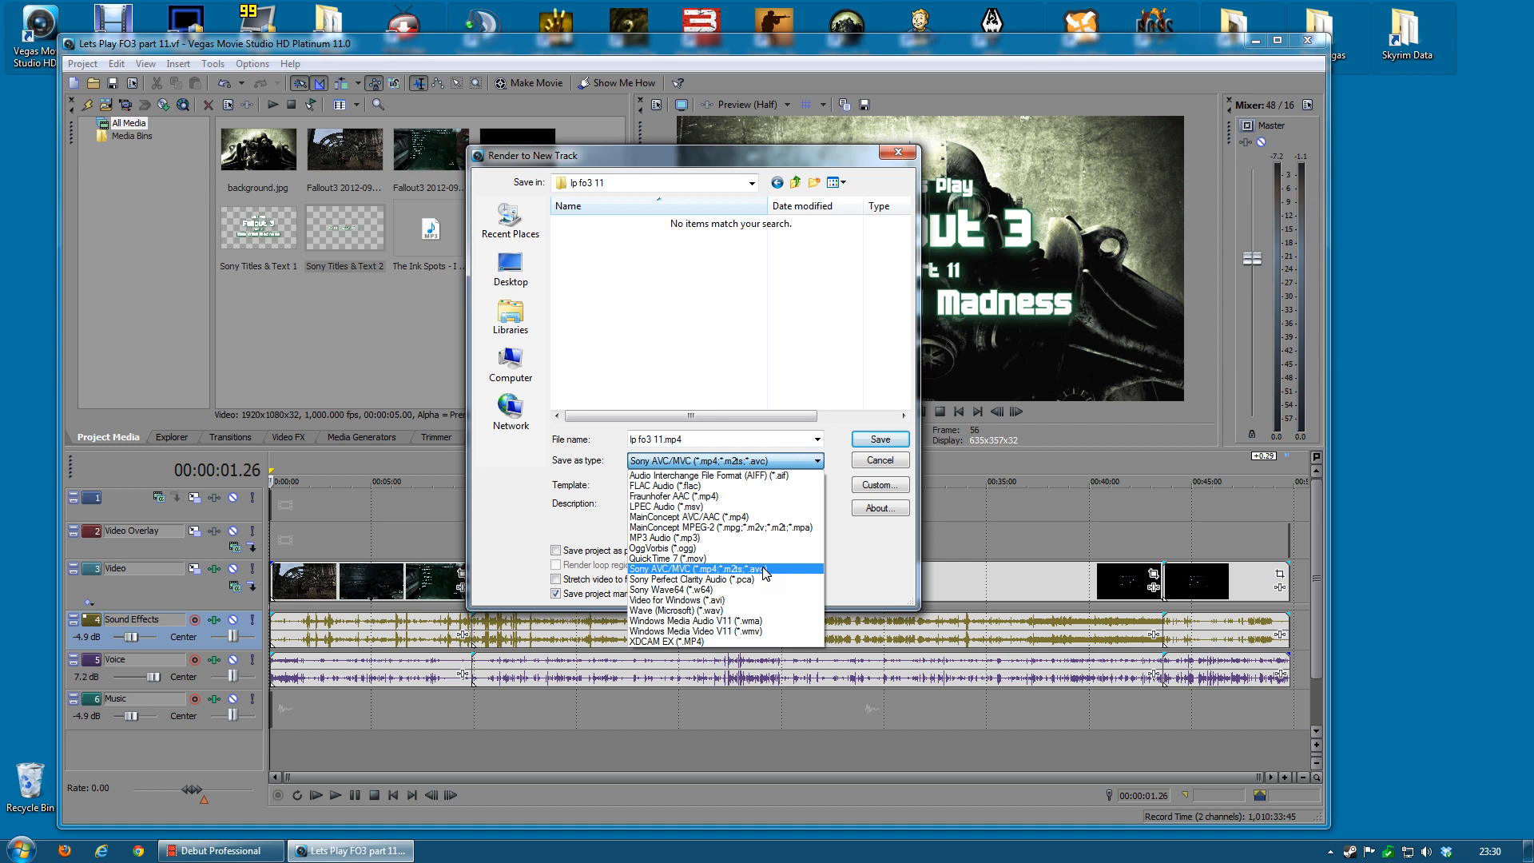
{"action": "left_click", "coordinate": [703, 569]}
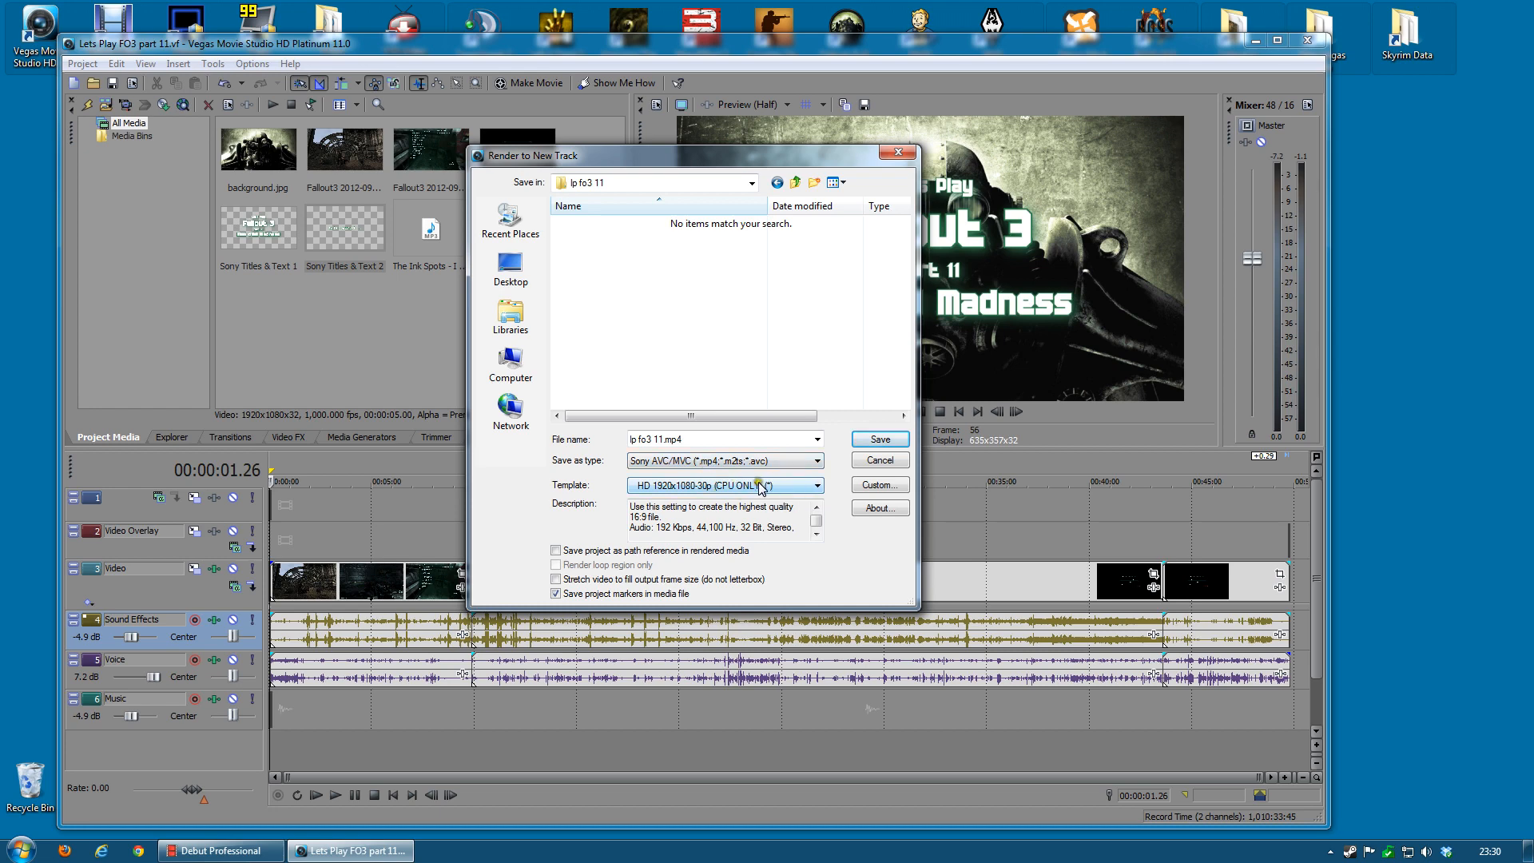
Step: Review the custom render settings' video options, keeping a bit rate of 15,000,000 and the encode mode Render using CPU only
{"action": "left_click", "coordinate": [879, 485]}
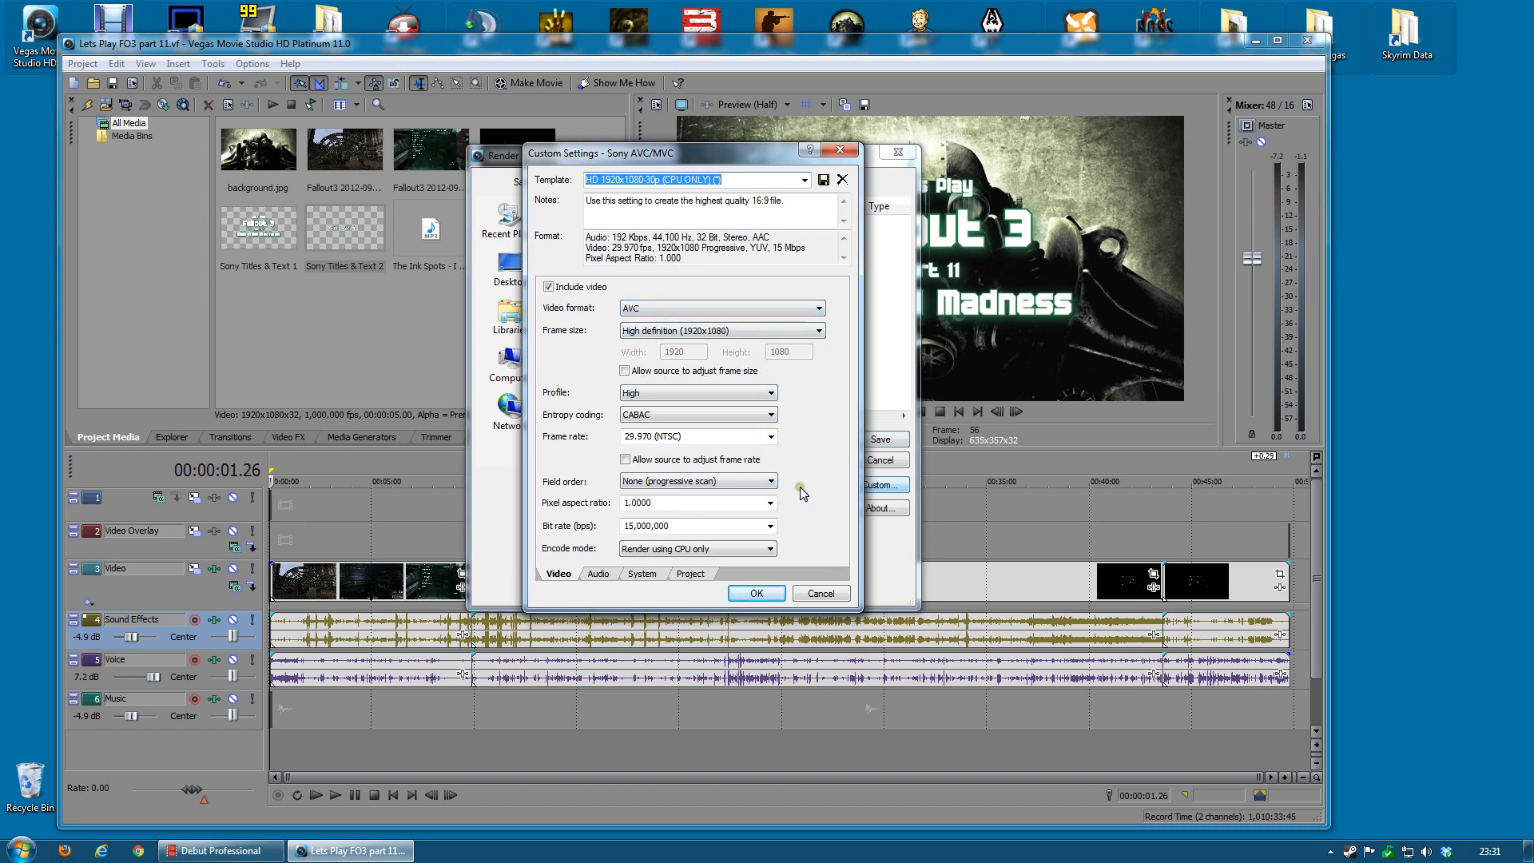
{"action": "left_click", "coordinate": [770, 527]}
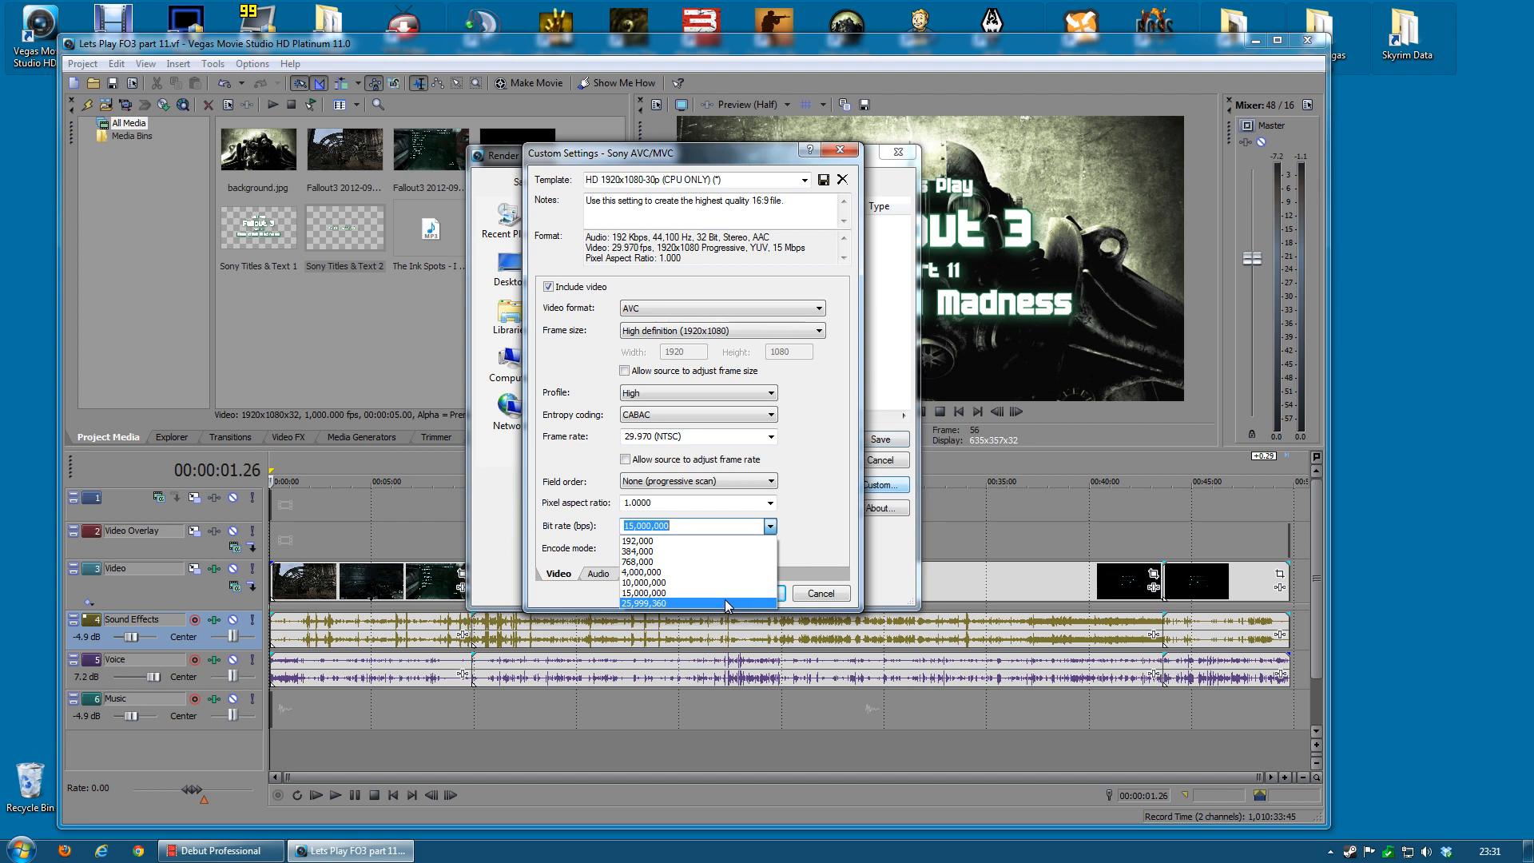
{"action": "left_click", "coordinate": [675, 593]}
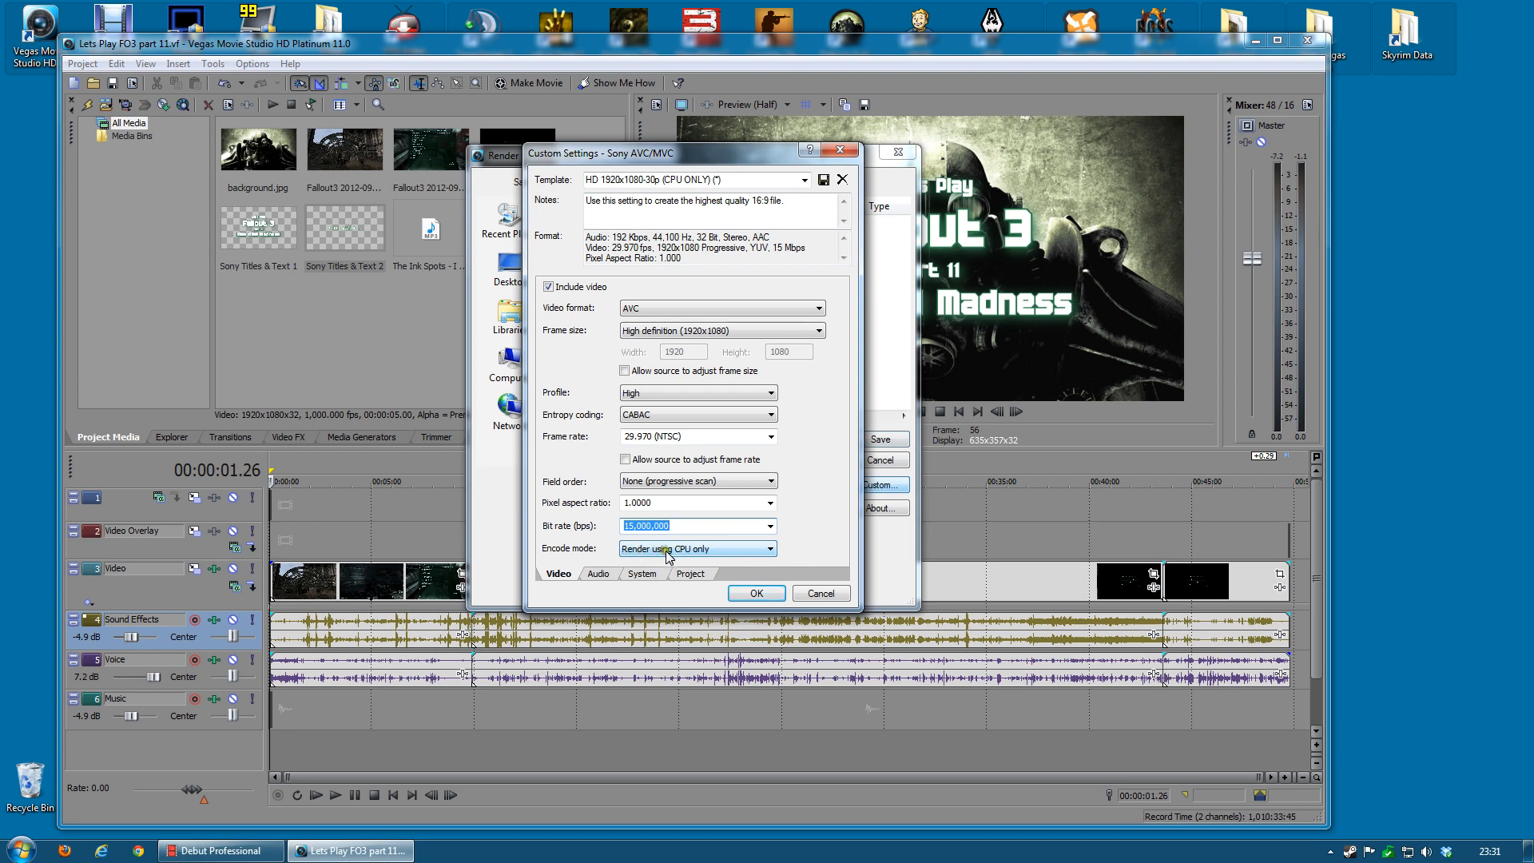
{"action": "left_click", "coordinate": [770, 550]}
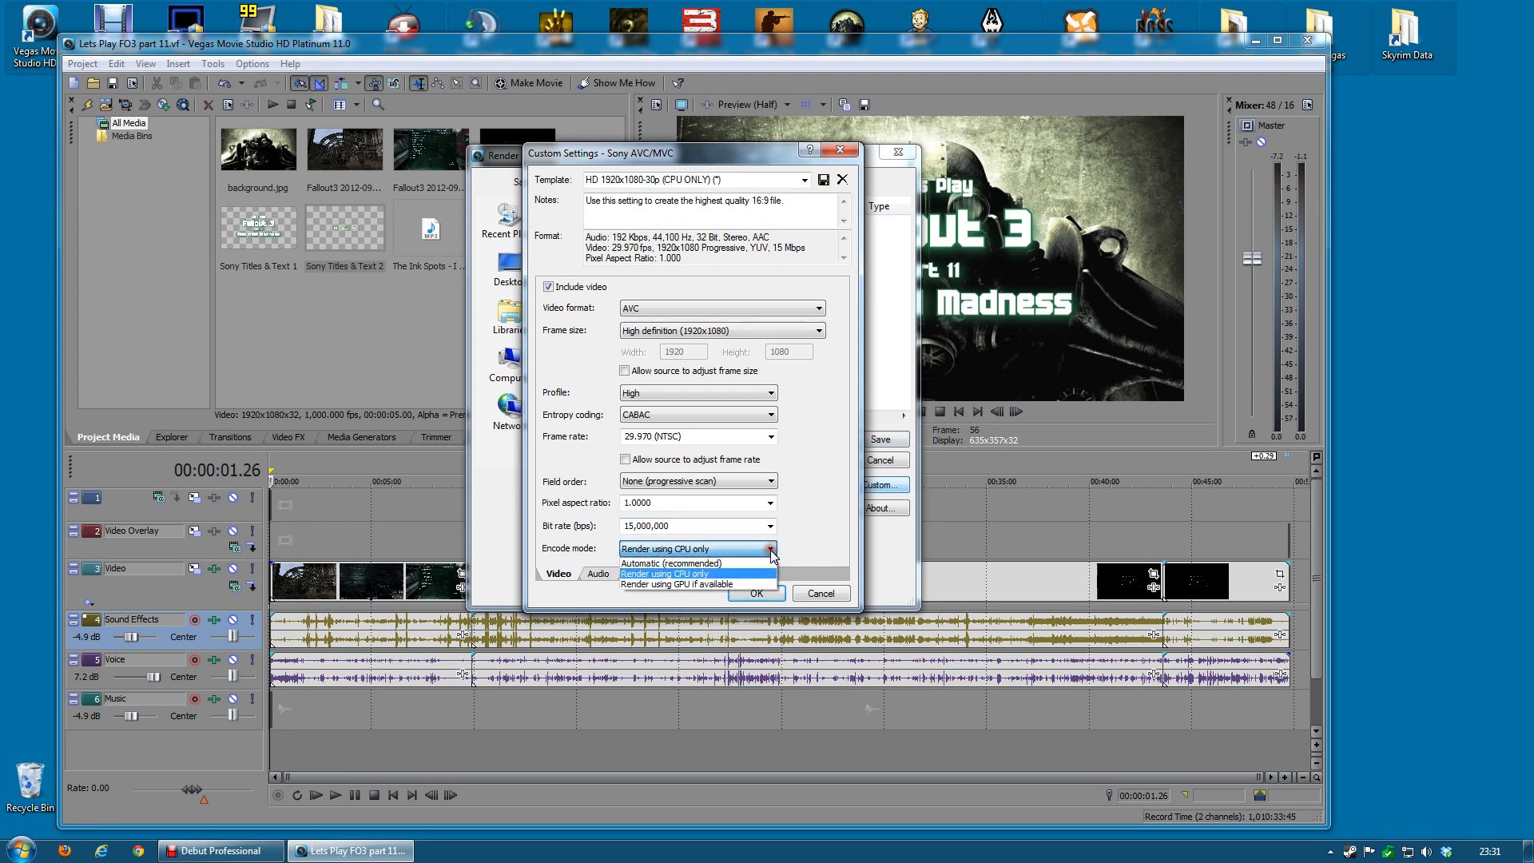
{"action": "left_click", "coordinate": [735, 575]}
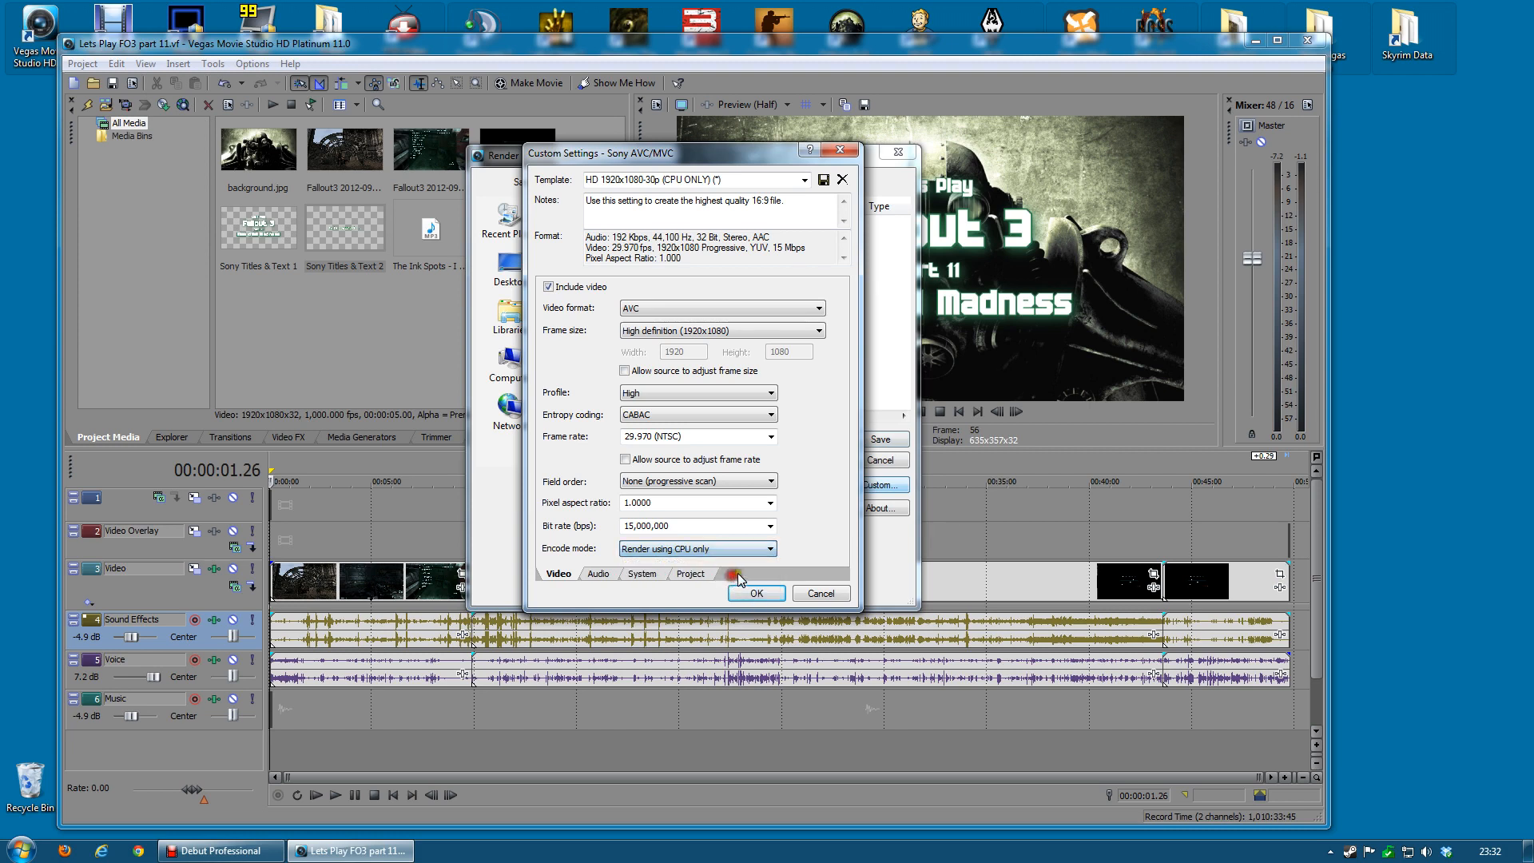
Step: Check the audio, system format and project settings of the custom render template, keeping the MP4 file format
{"action": "left_click", "coordinate": [598, 574]}
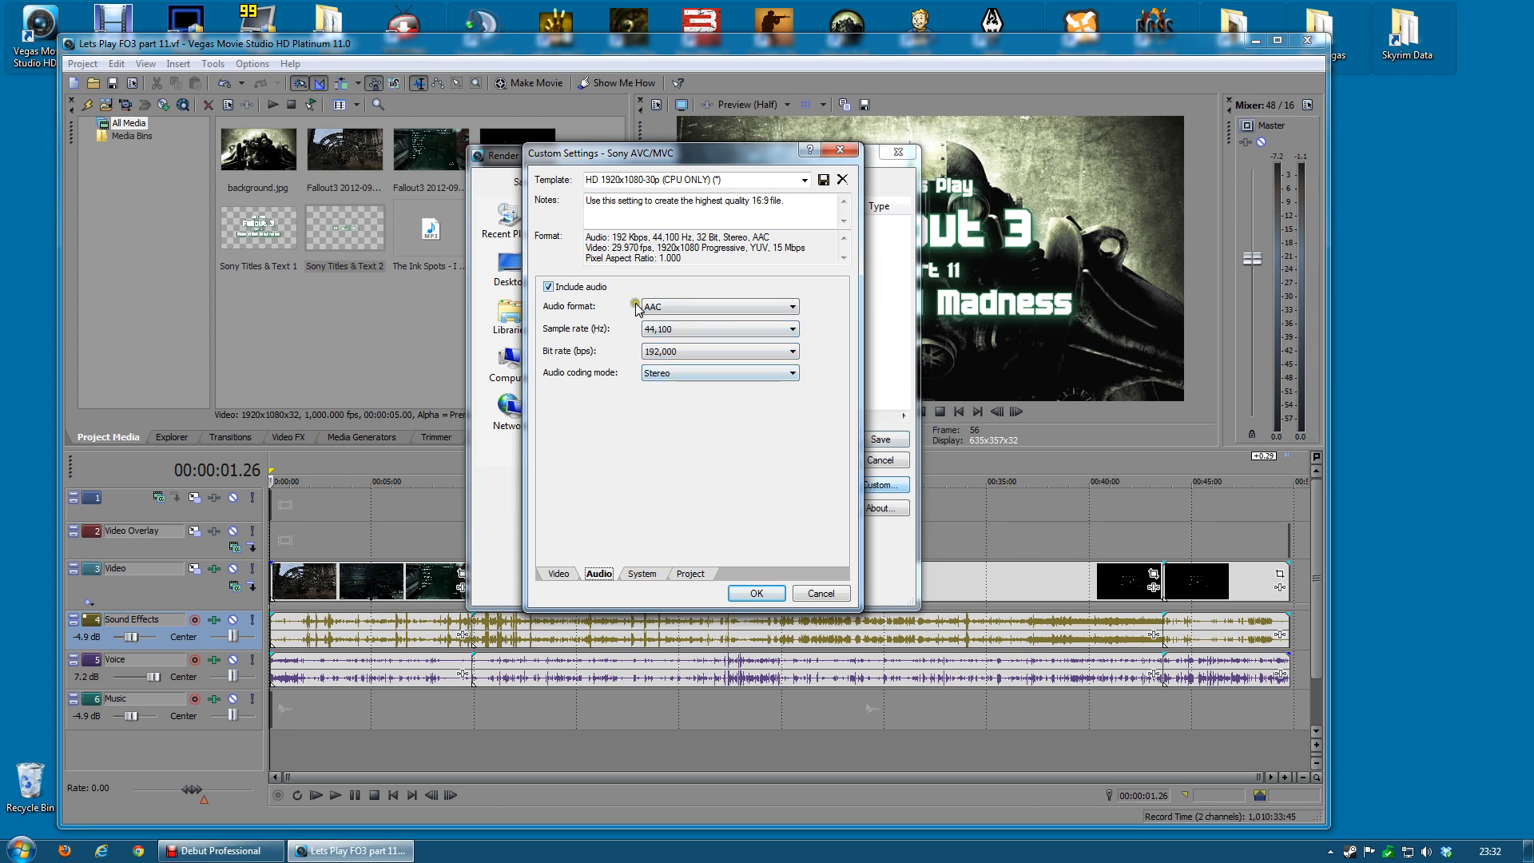
{"action": "left_click", "coordinate": [641, 573]}
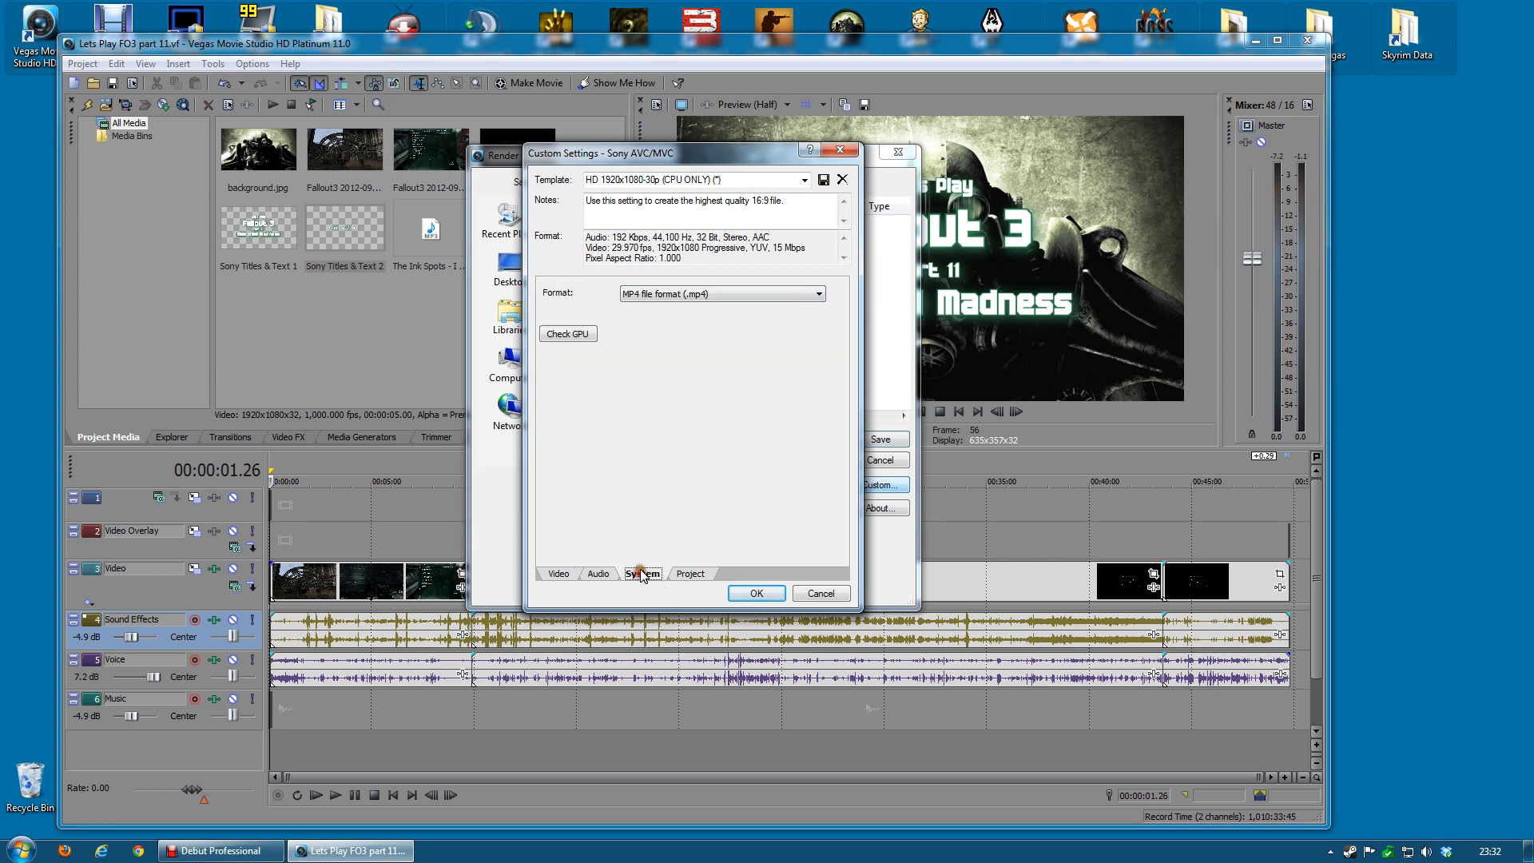
{"action": "left_click", "coordinate": [770, 294]}
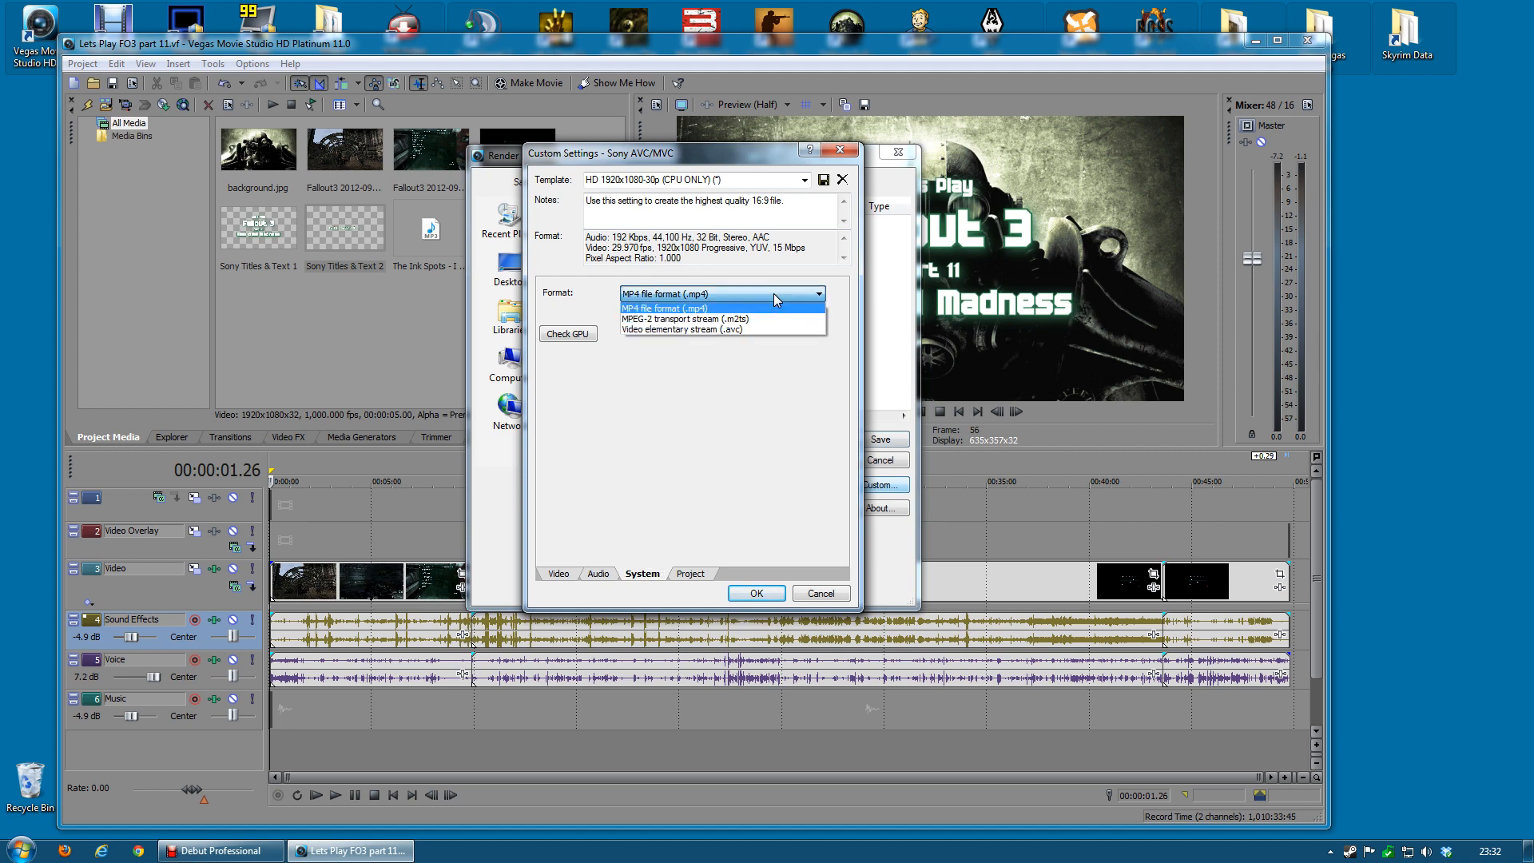
{"action": "left_click", "coordinate": [774, 294]}
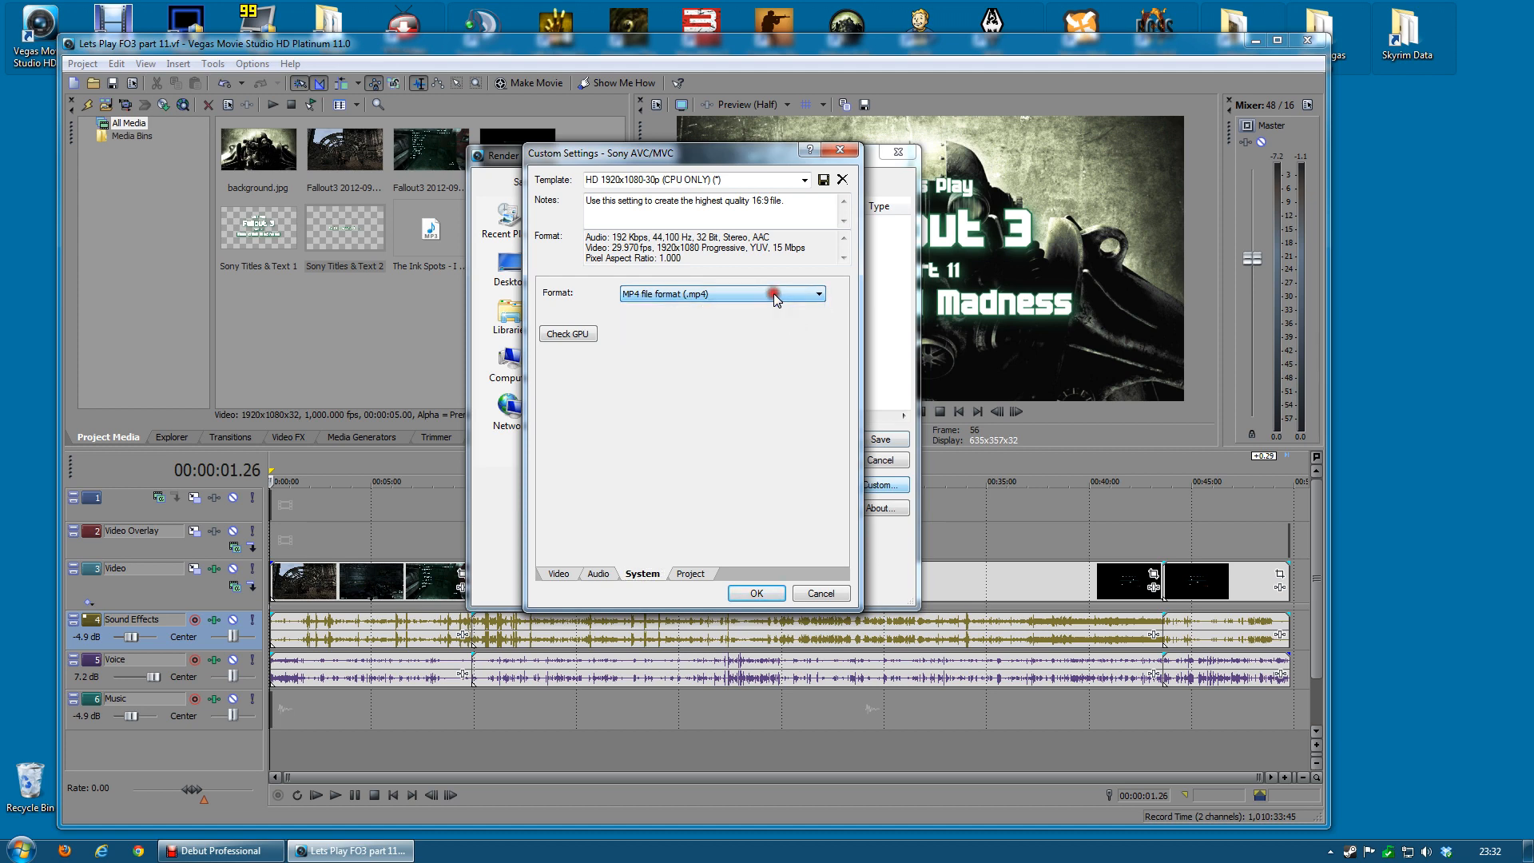
{"action": "left_click", "coordinate": [692, 574]}
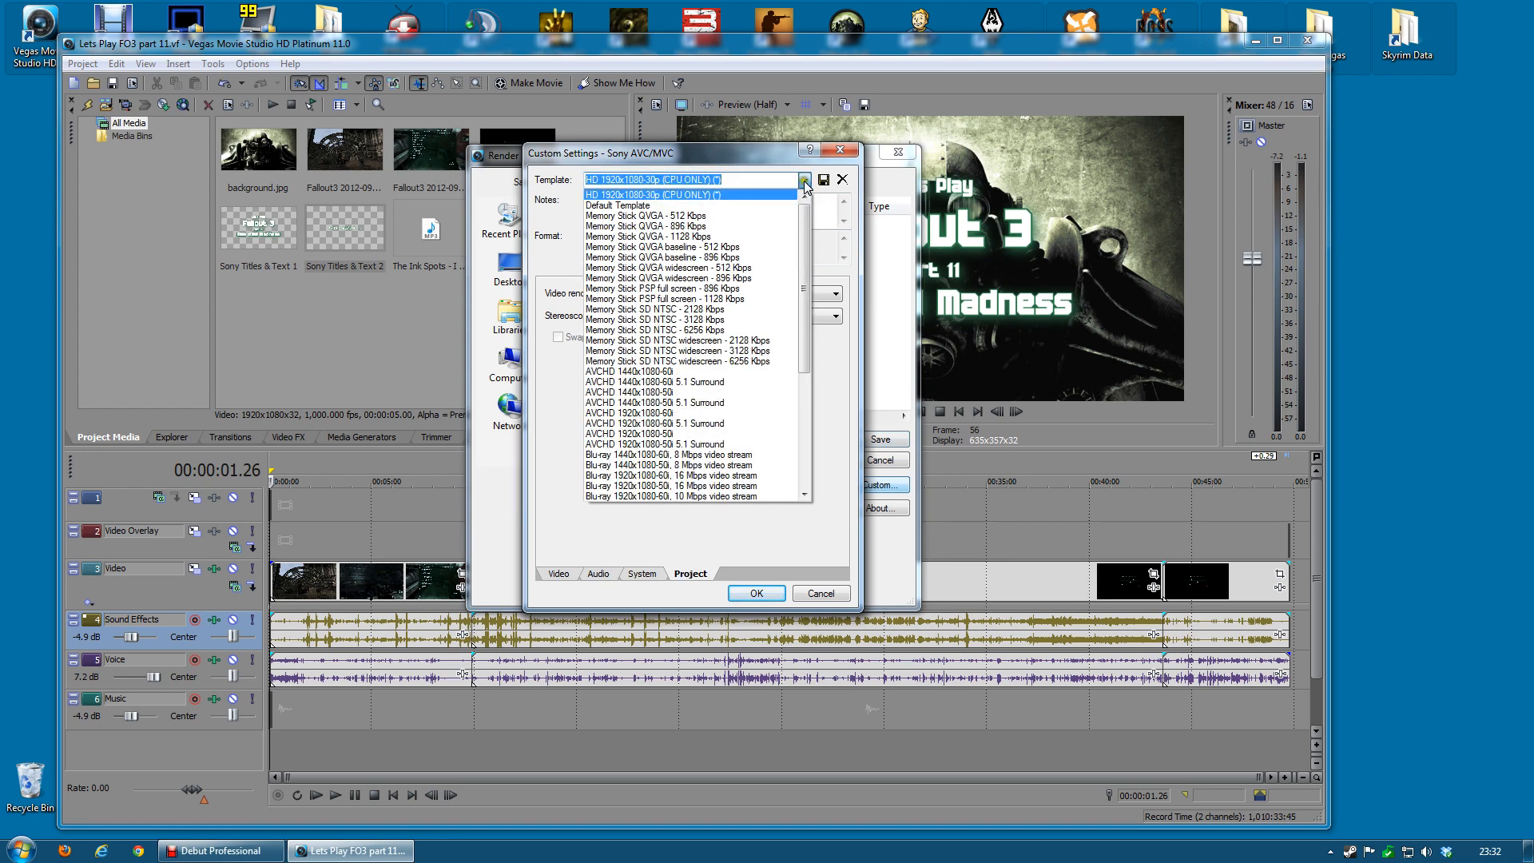
Step: Look through the list of available render templates and leave the custom settings without changing the template
{"action": "mouse_move", "coordinate": [805, 232]}
{"action": "left_mouse_down"}
{"action": "mouse_move", "coordinate": [814, 347]}
{"action": "mouse_move", "coordinate": [827, 220]}
{"action": "left_mouse_up"}
{"action": "scroll", "coordinate": [827, 220], "scroll_direction": "down", "scroll_amount": 6}
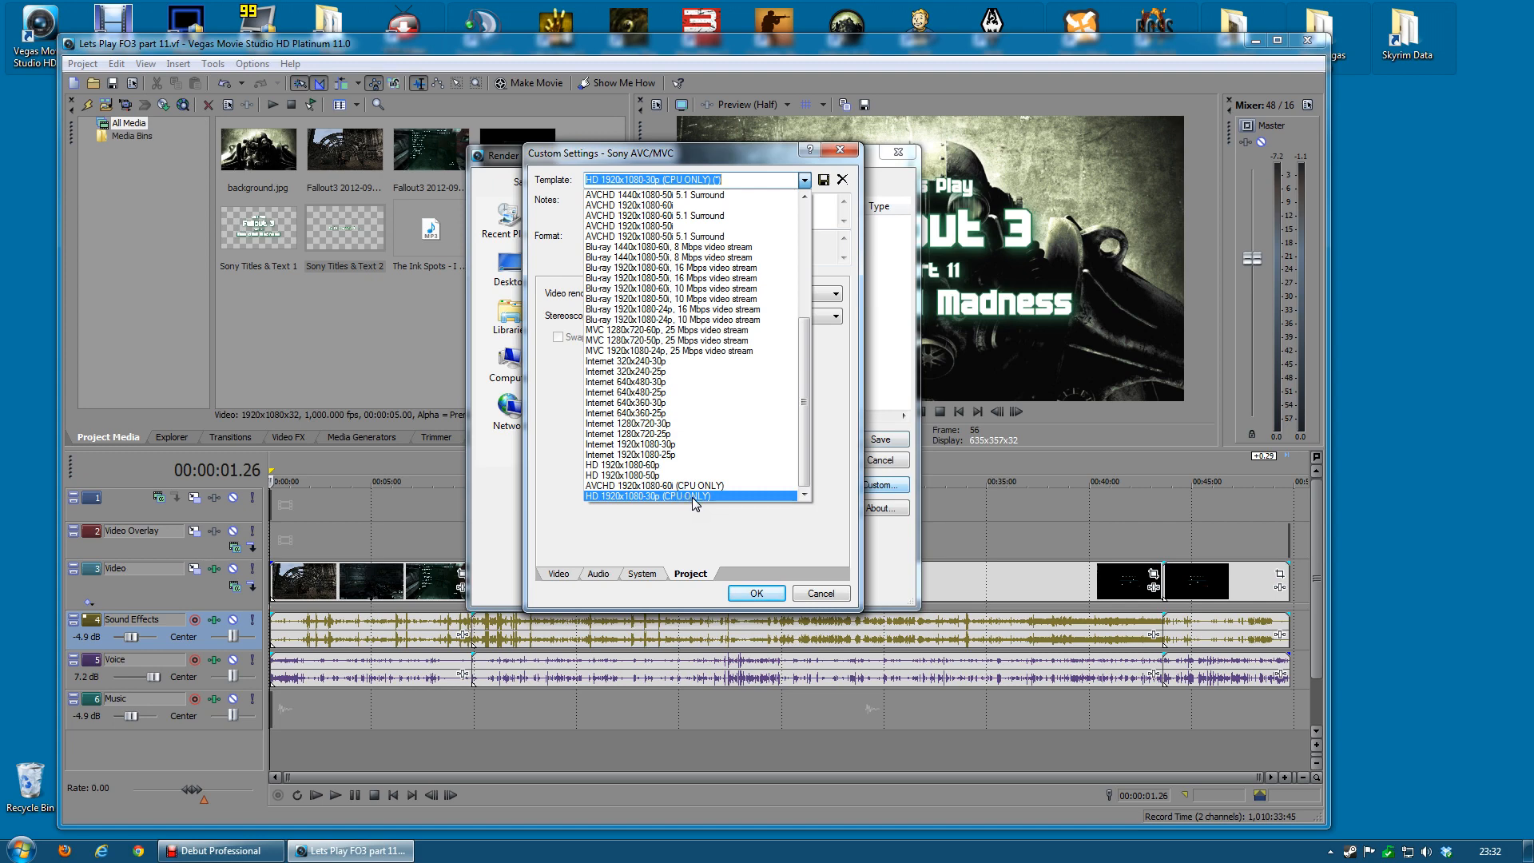
{"action": "scroll", "coordinate": [701, 490], "scroll_direction": "up", "scroll_amount": 2}
{"action": "scroll", "coordinate": [702, 491], "scroll_direction": "up", "scroll_amount": 5}
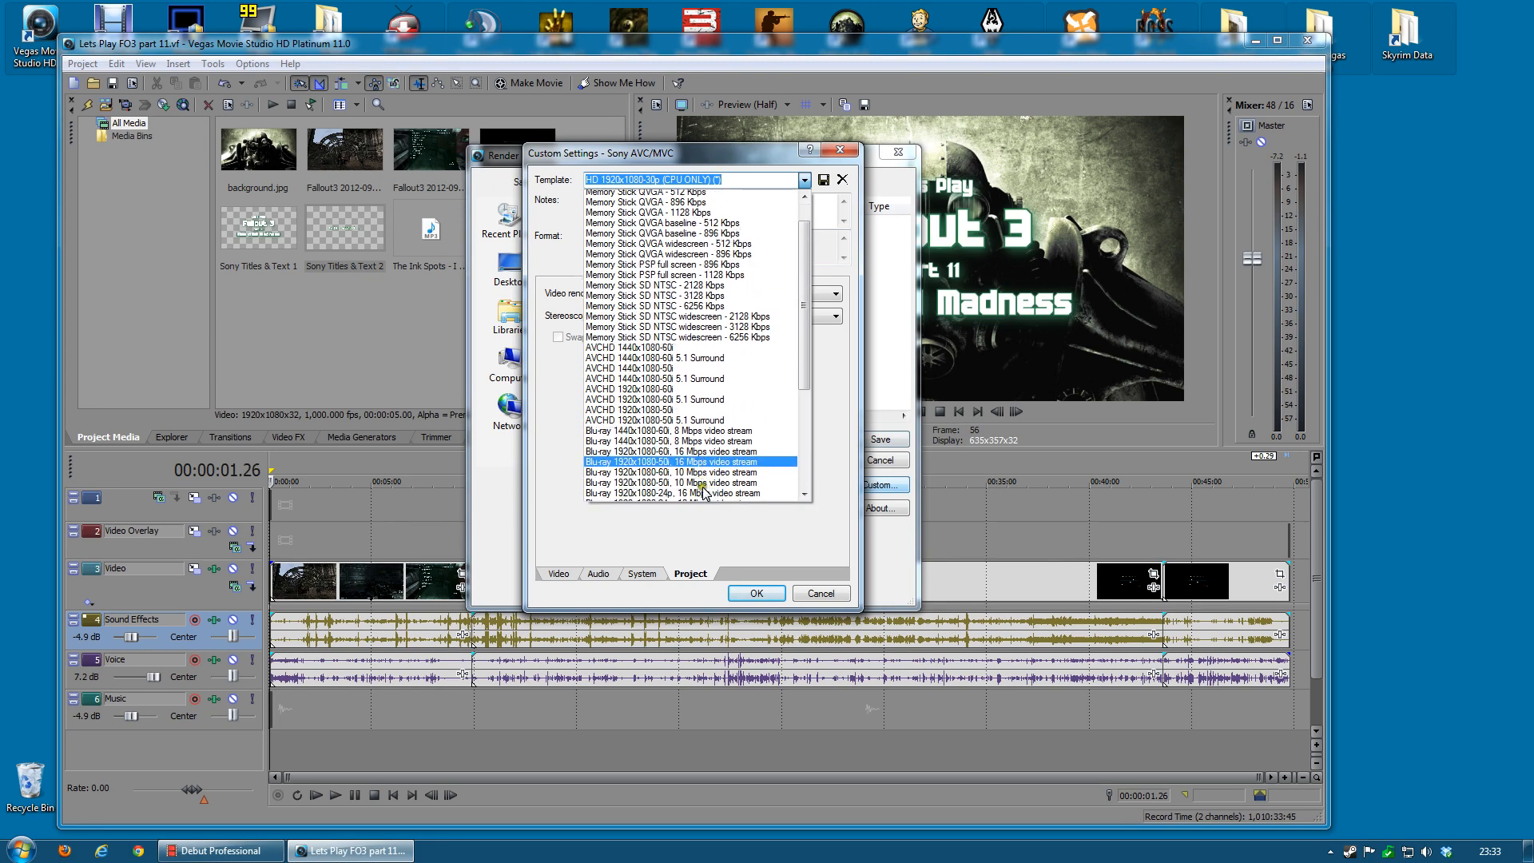
{"action": "scroll", "coordinate": [704, 492], "scroll_direction": "down", "scroll_amount": 7}
{"action": "left_click", "coordinate": [791, 417]}
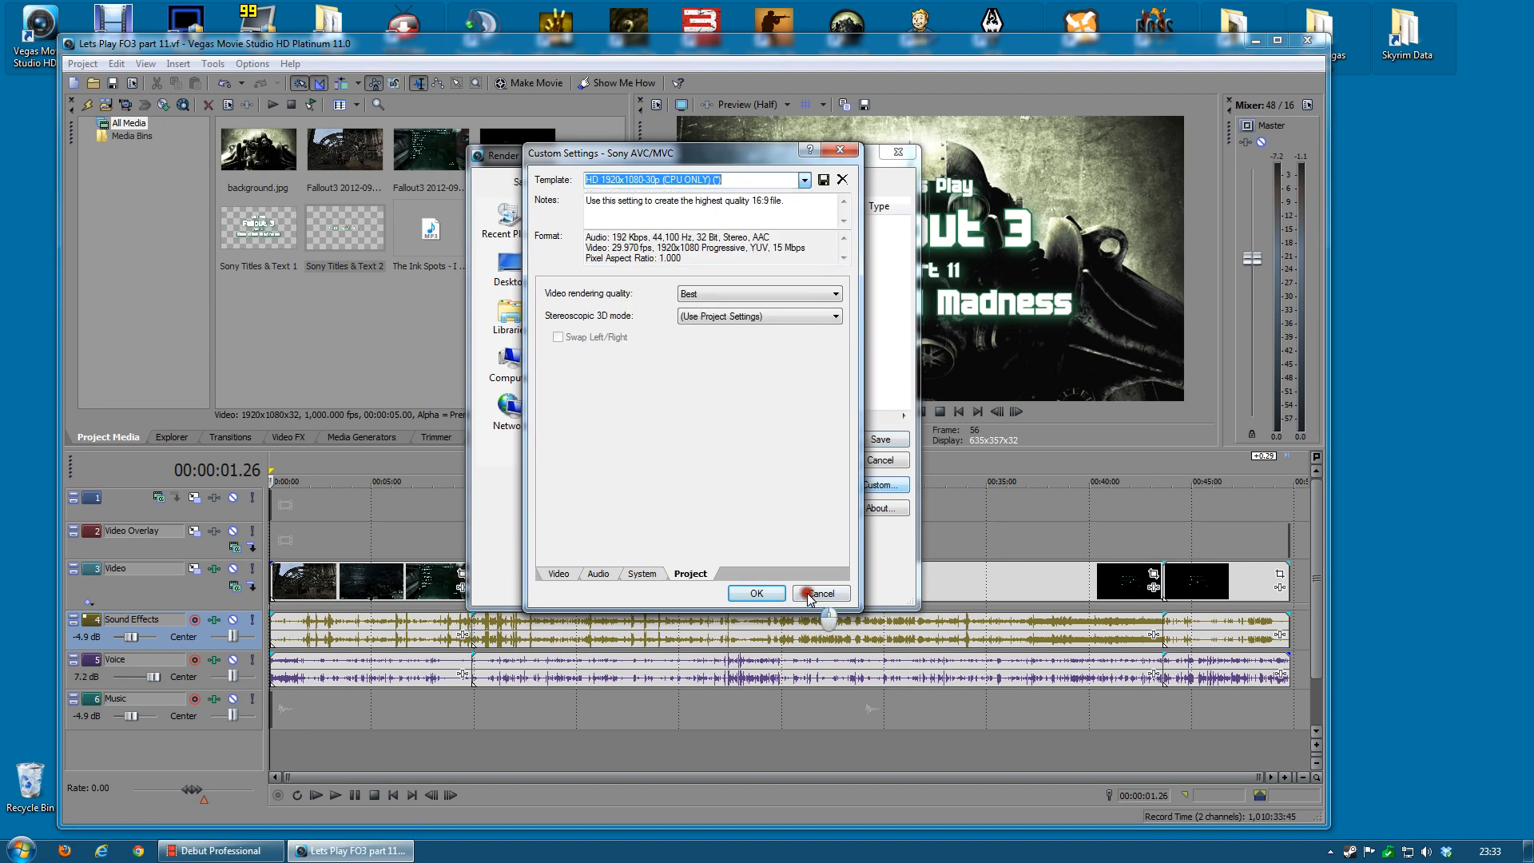
{"action": "left_click", "coordinate": [823, 592]}
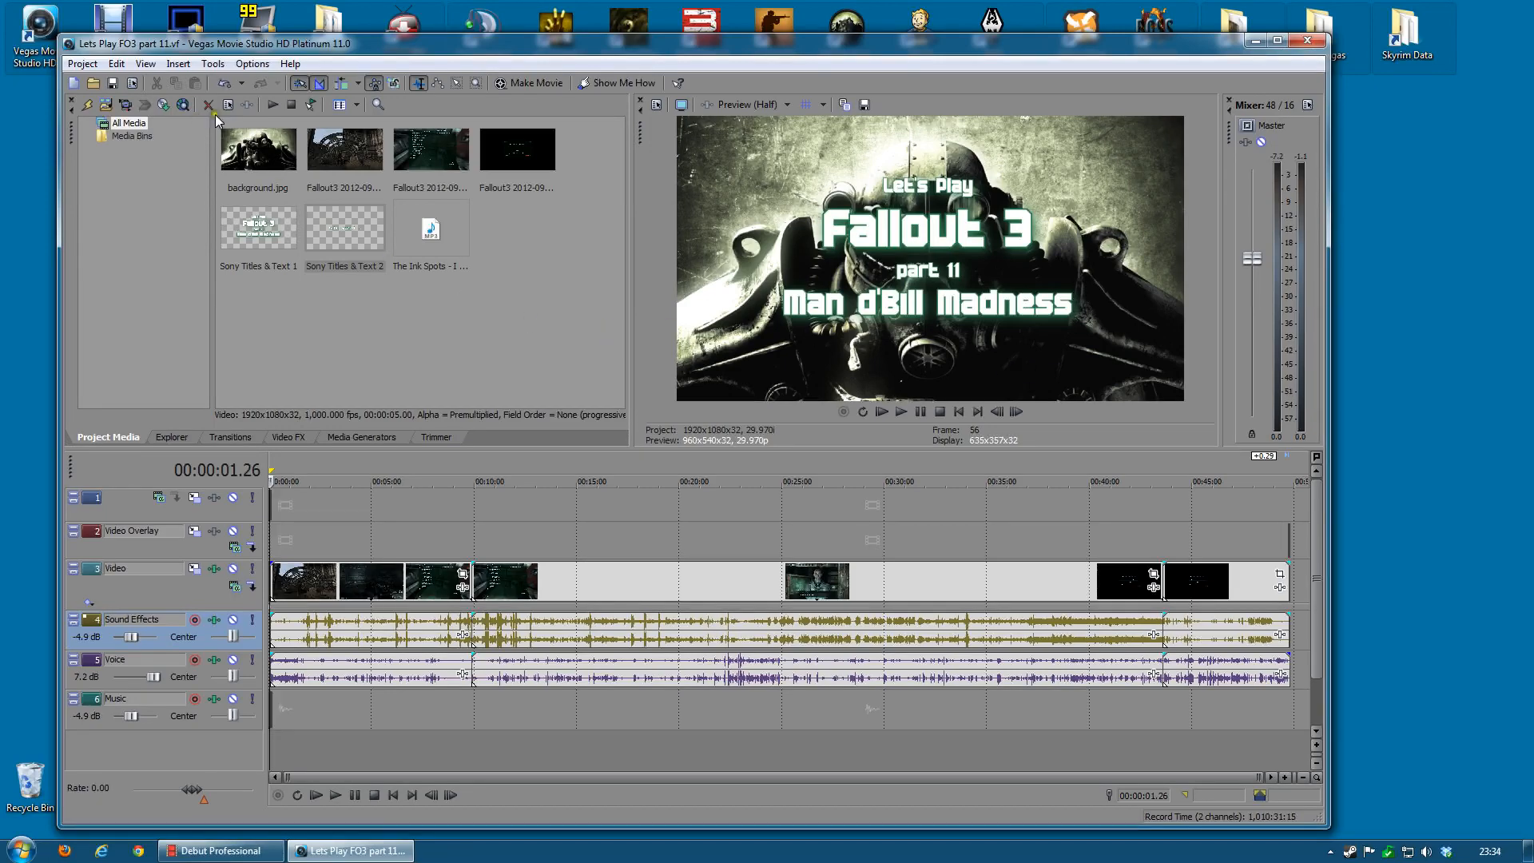
Step: Minimize the video editor, show the Windows Sound Recorder and close it again
{"action": "left_click", "coordinate": [1253, 41]}
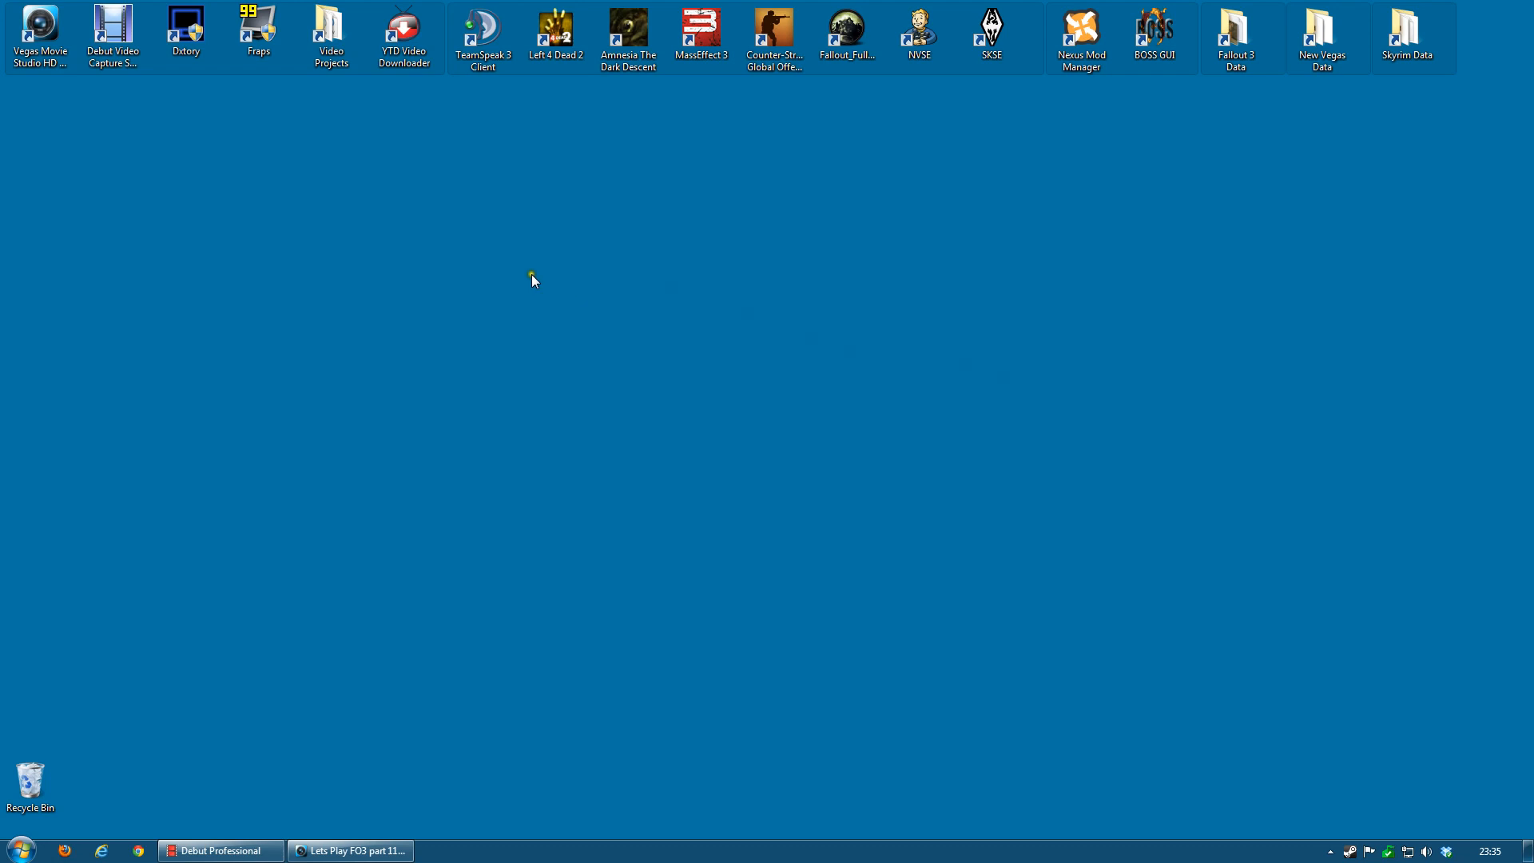
{"action": "left_click", "coordinate": [20, 850]}
{"action": "left_click", "coordinate": [58, 302]}
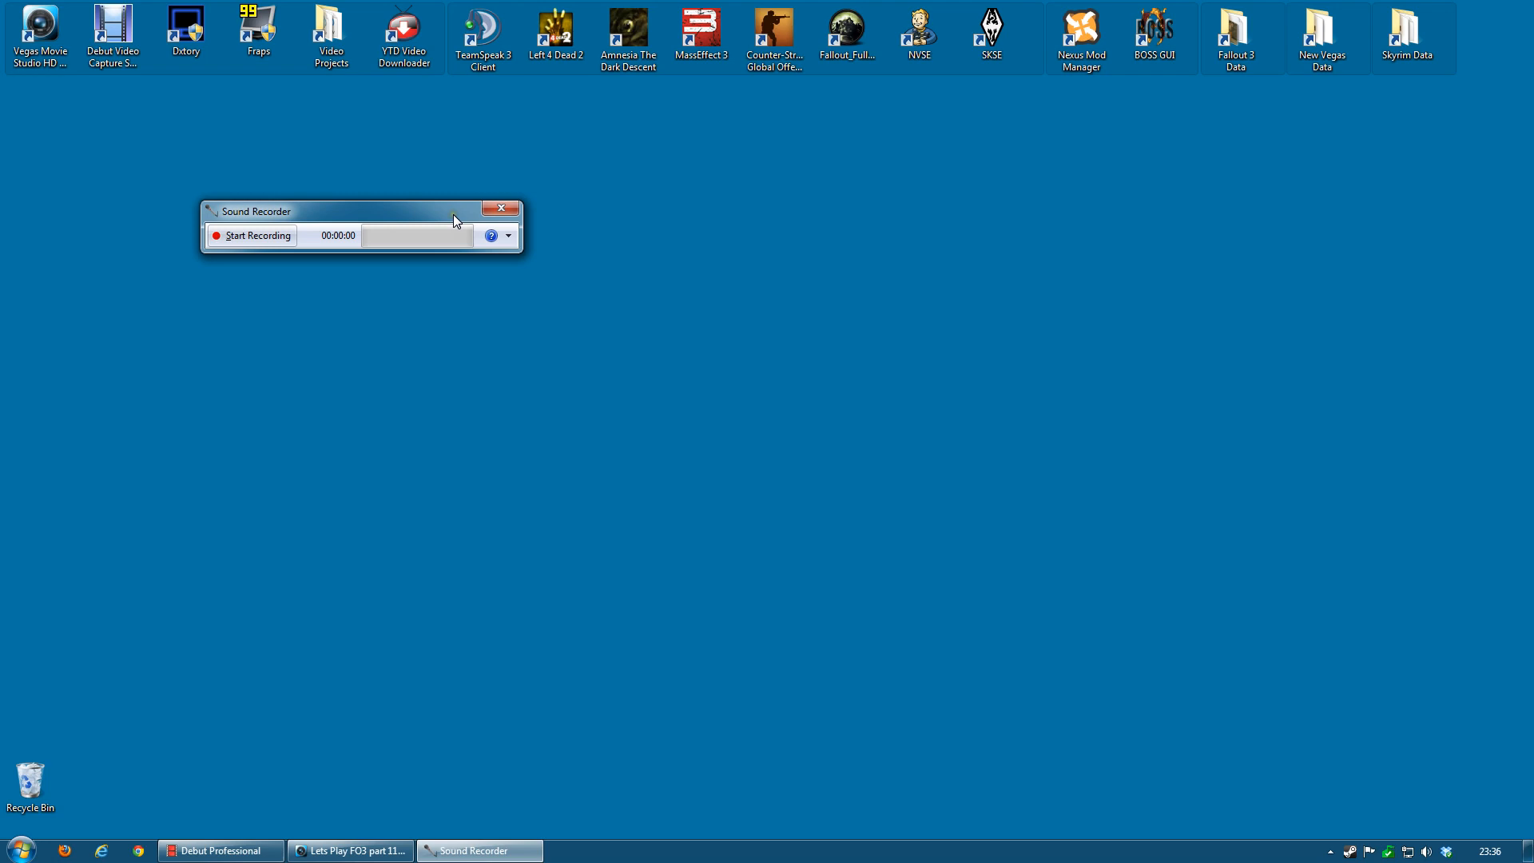
{"action": "left_click", "coordinate": [501, 209]}
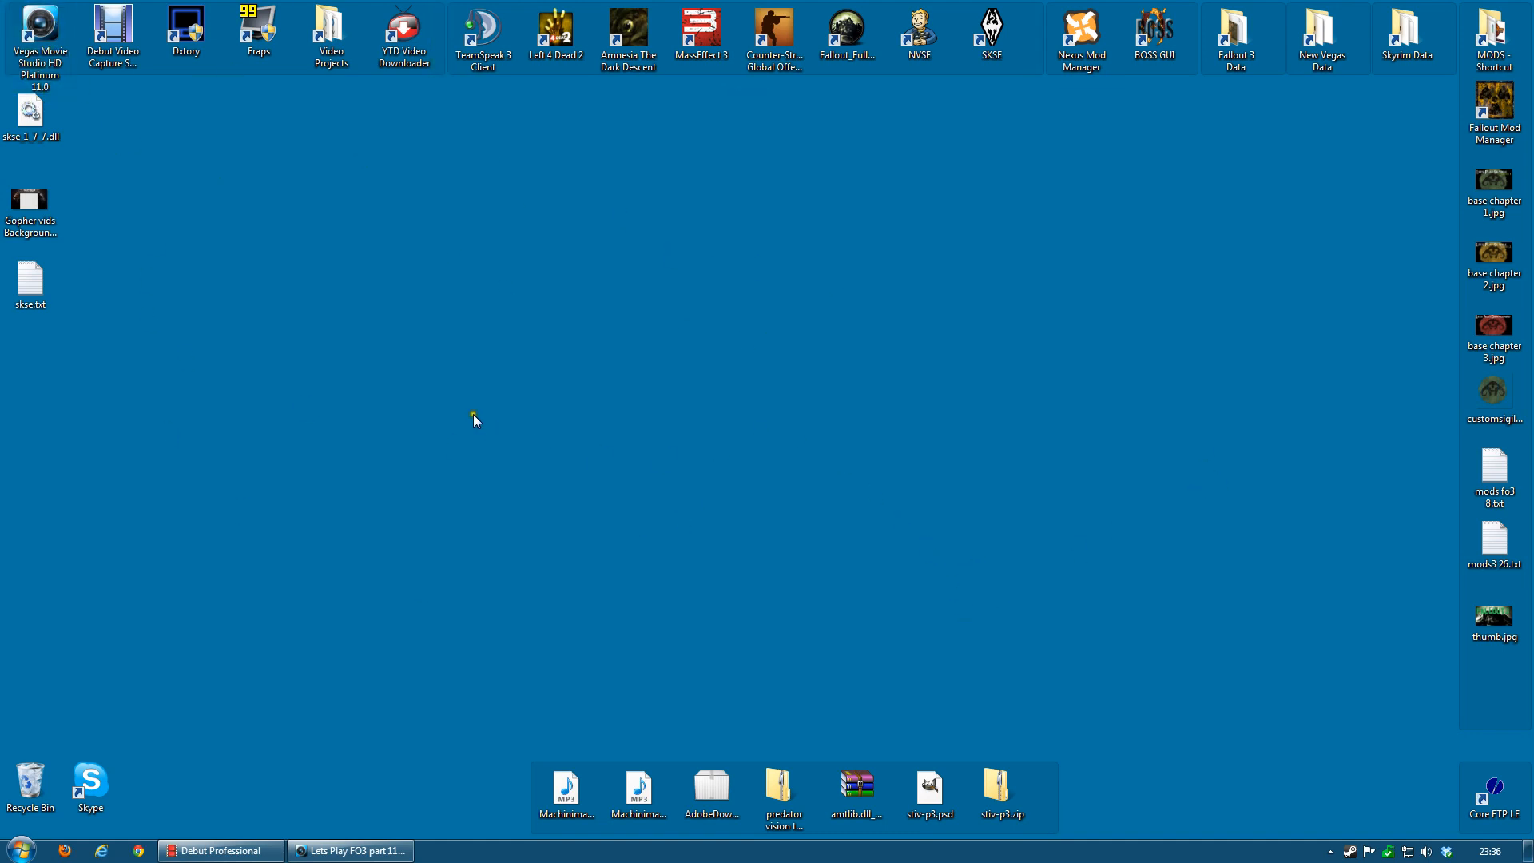
Step: Hide the extra desktop icons and scroll through the Gaming shortcut group
{"action": "double_click", "coordinate": [332, 392]}
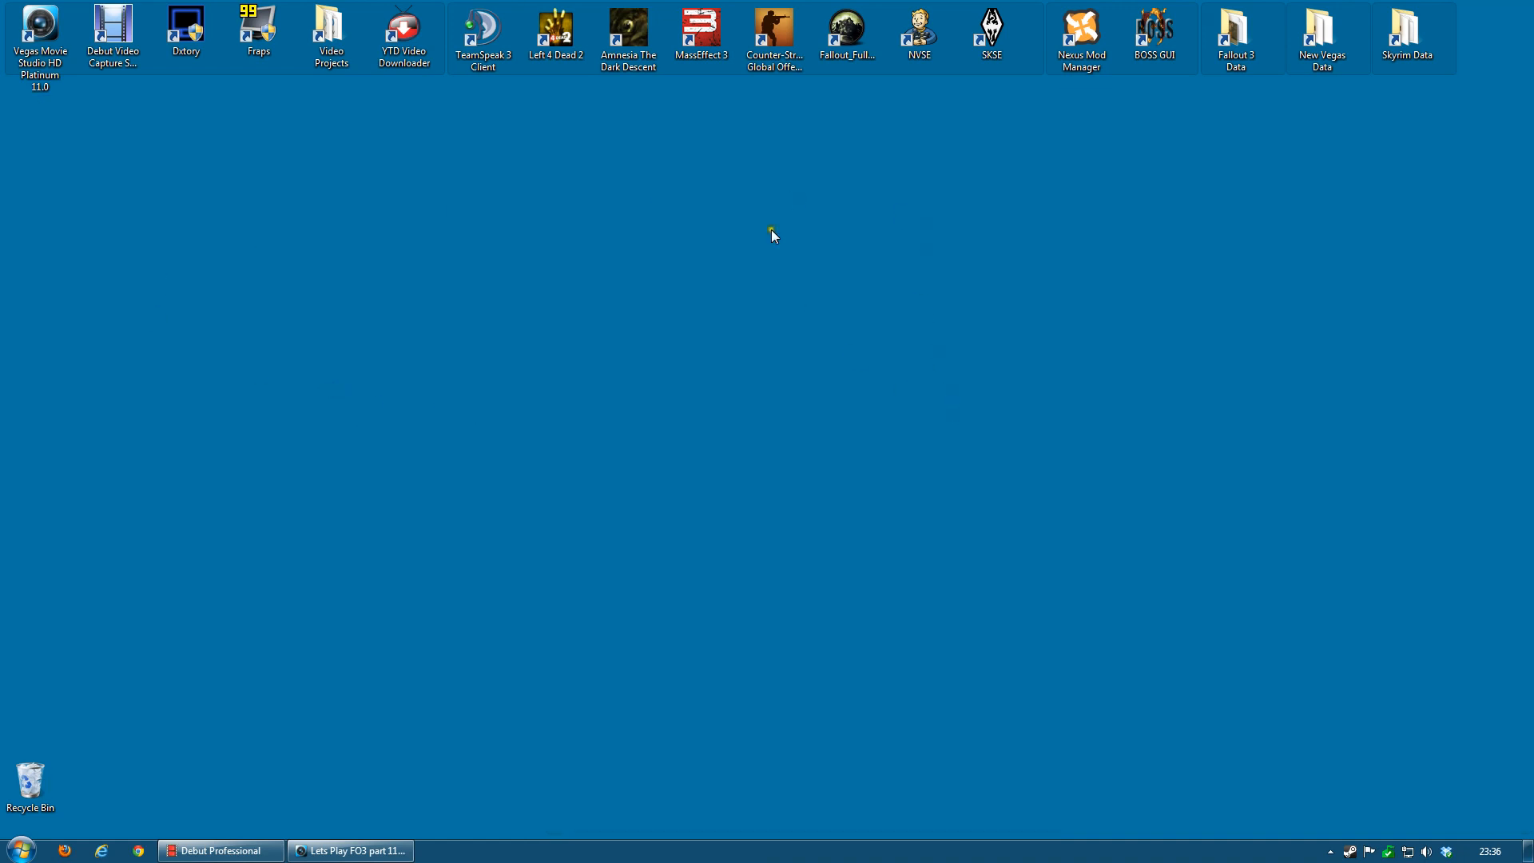
{"action": "left_click", "coordinate": [1034, 49]}
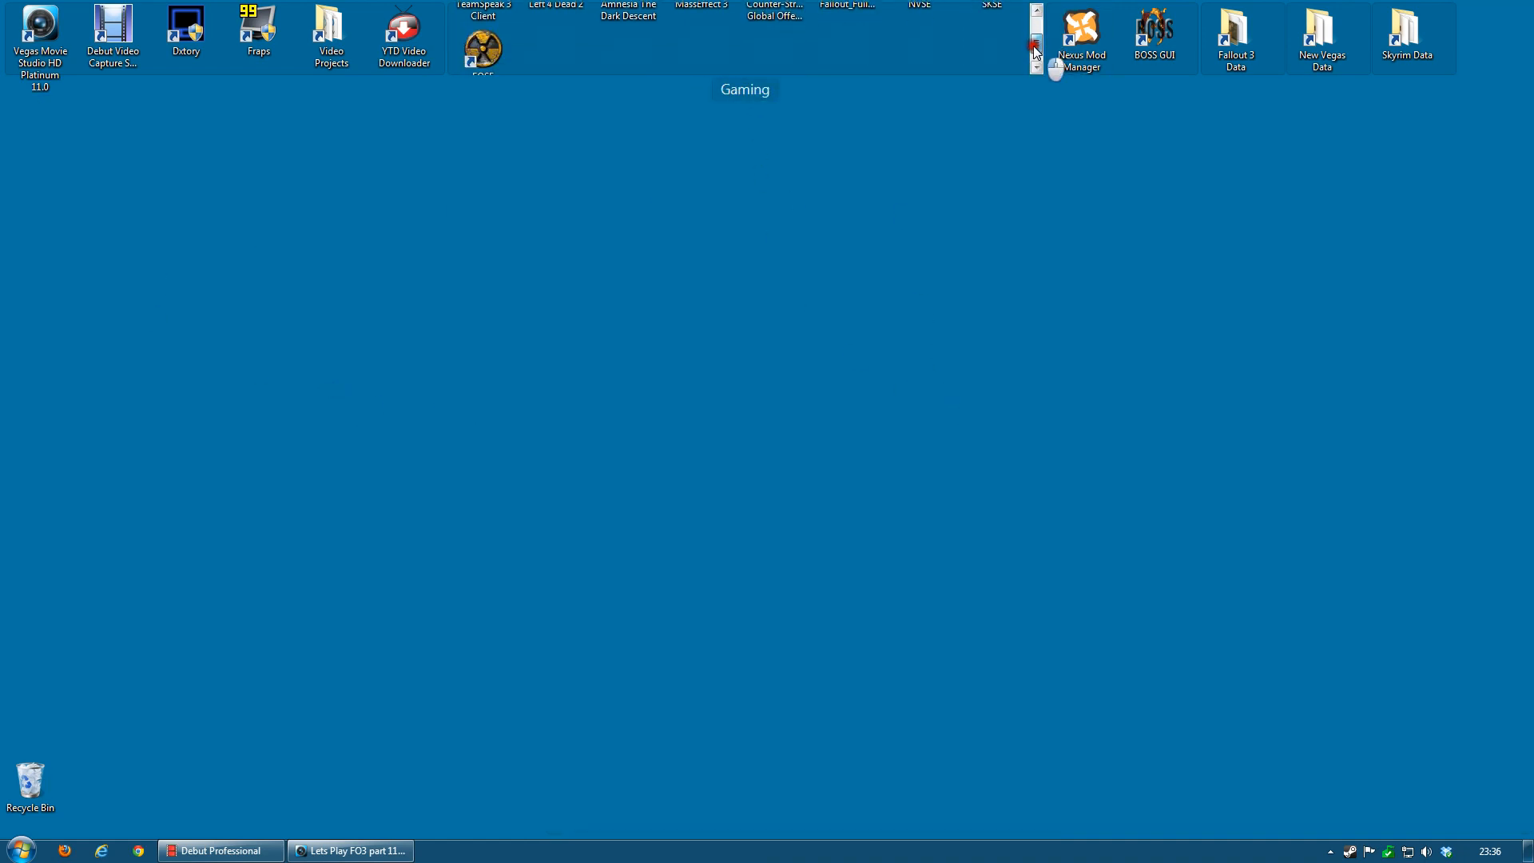
{"action": "scroll", "coordinate": [1038, 44], "scroll_direction": "up", "scroll_amount": 2}
Step: Enlarge the Fallout 3 shortcut group on the desktop to show its contents and shrink it back to one row
{"action": "mouse_move", "coordinate": [1278, 25]}
{"action": "left_mouse_down"}
{"action": "mouse_move", "coordinate": [1279, 54]}
{"action": "mouse_move", "coordinate": [1283, 14]}
{"action": "left_mouse_up"}
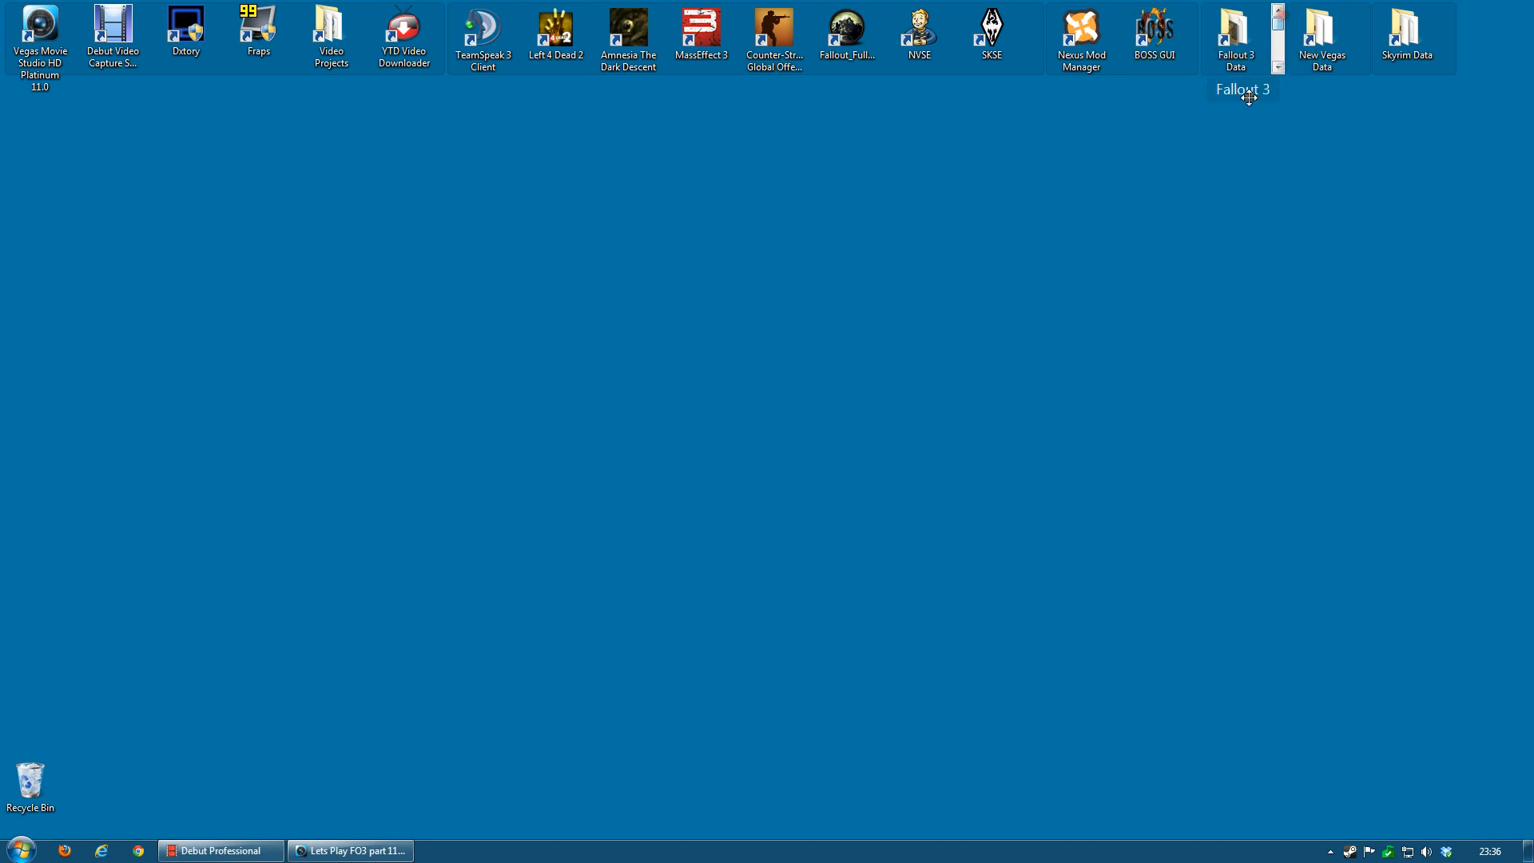
{"action": "left_click_drag", "start_coordinate": [1240, 77], "coordinate": [1246, 391]}
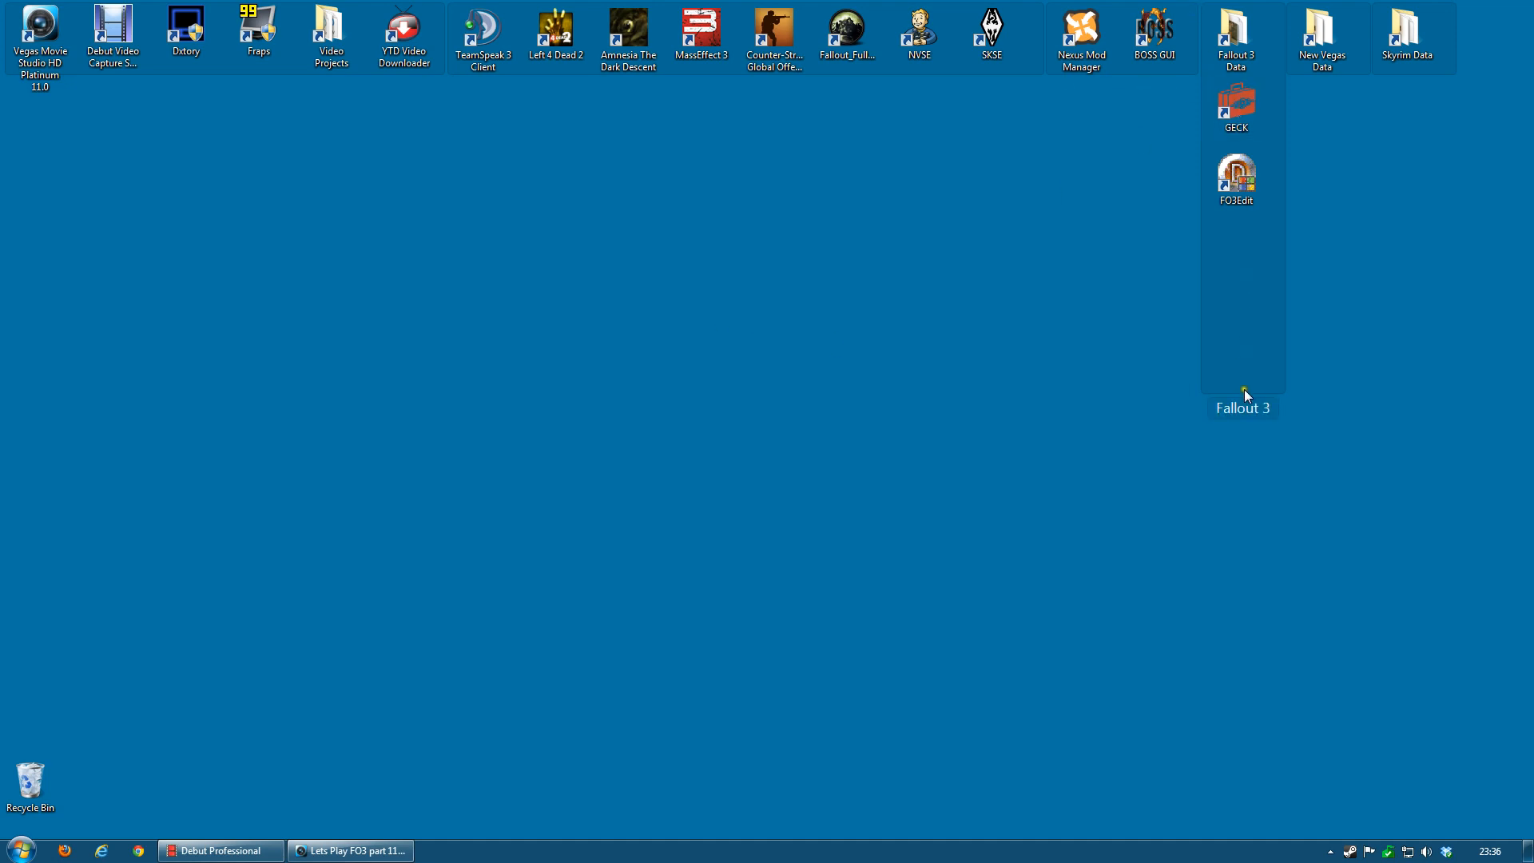
{"action": "left_click_drag", "start_coordinate": [1250, 399], "coordinate": [1244, 74]}
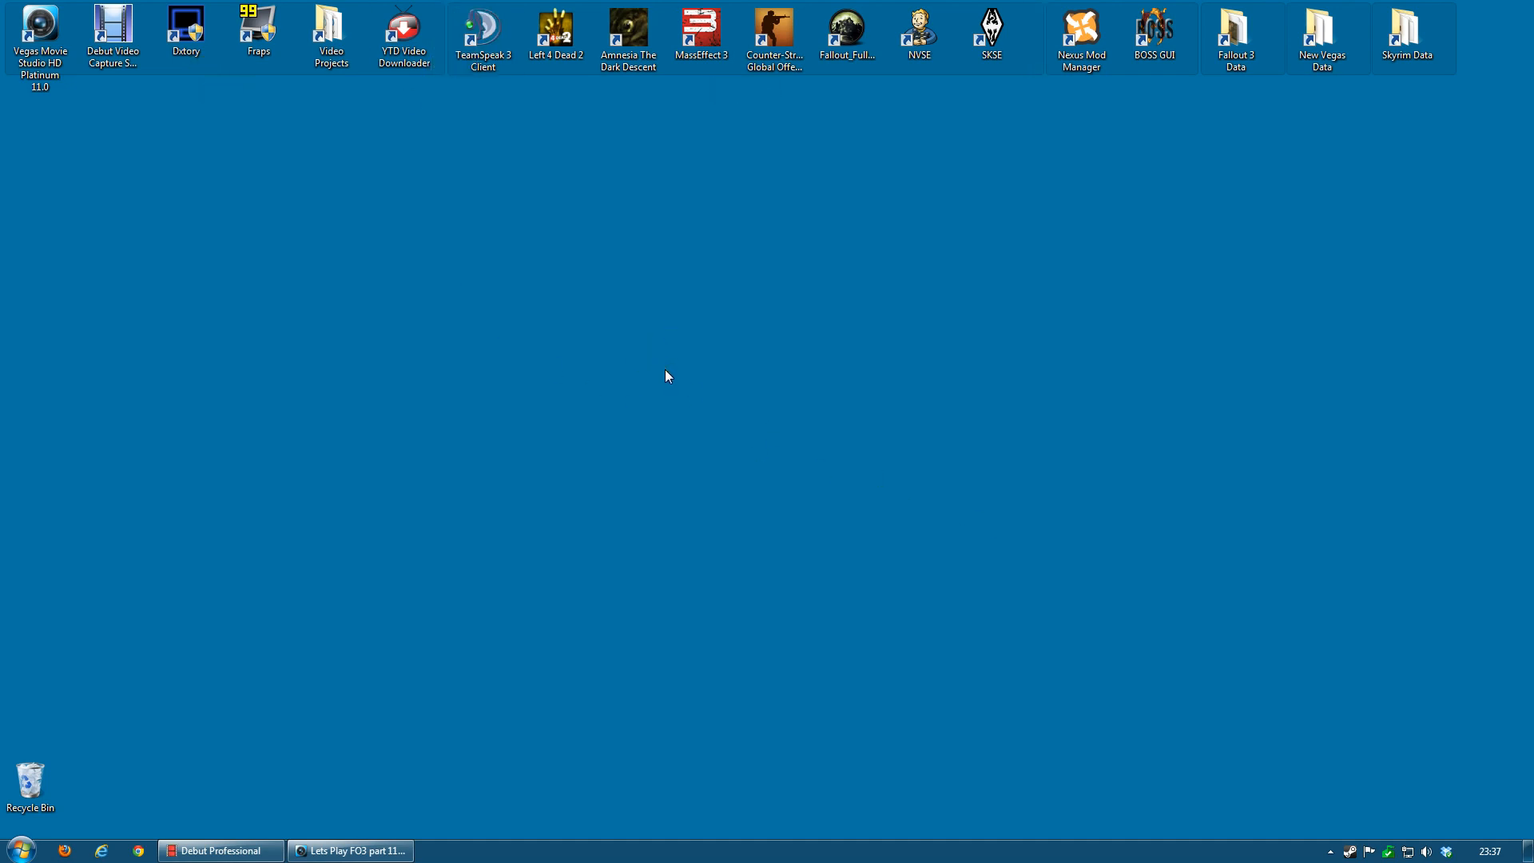
{"action": "left_click", "coordinate": [1116, 273]}
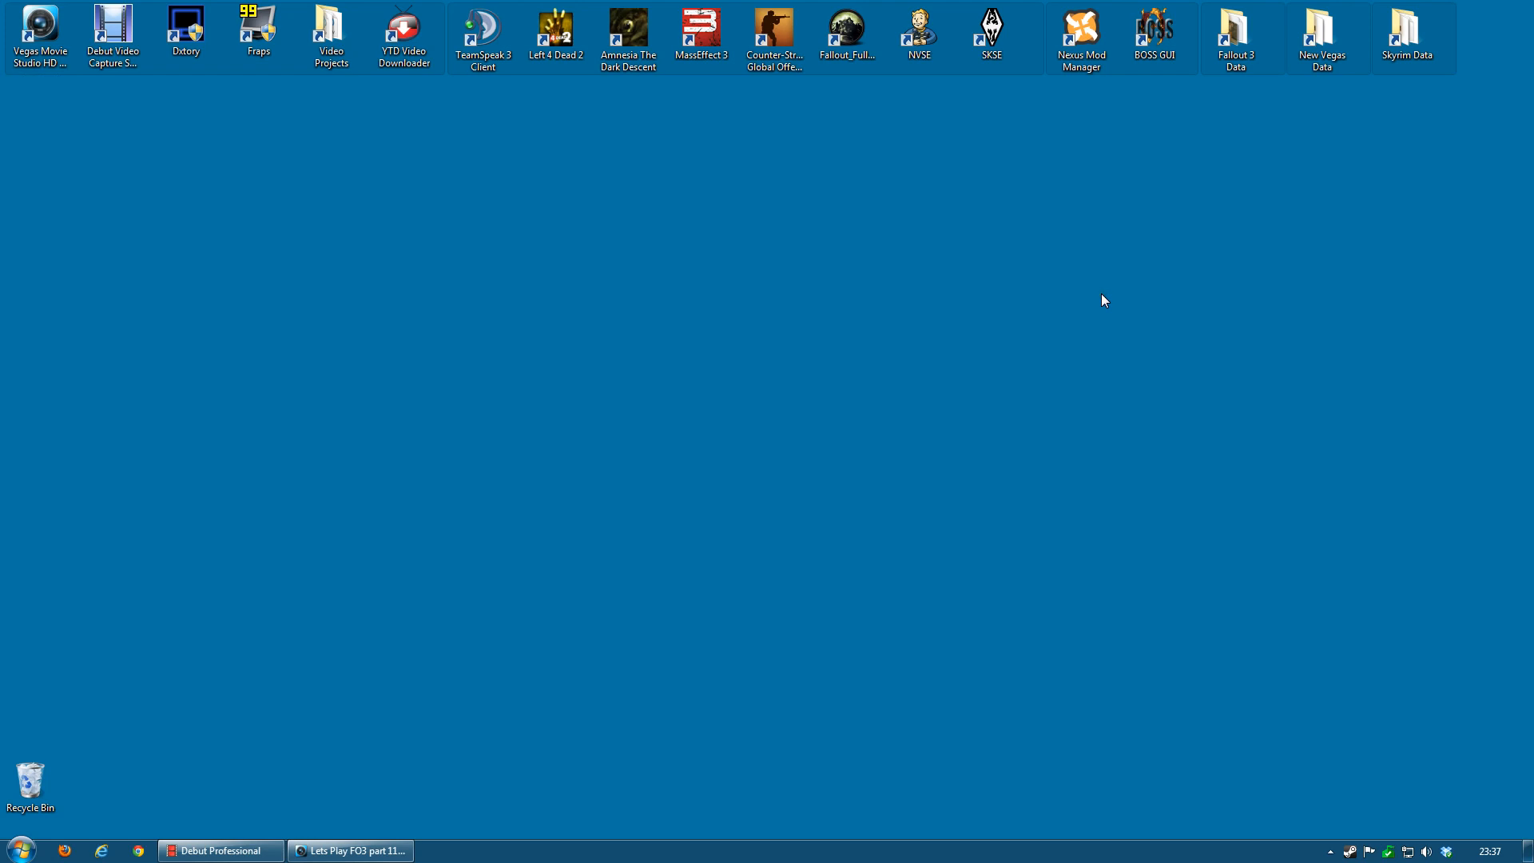